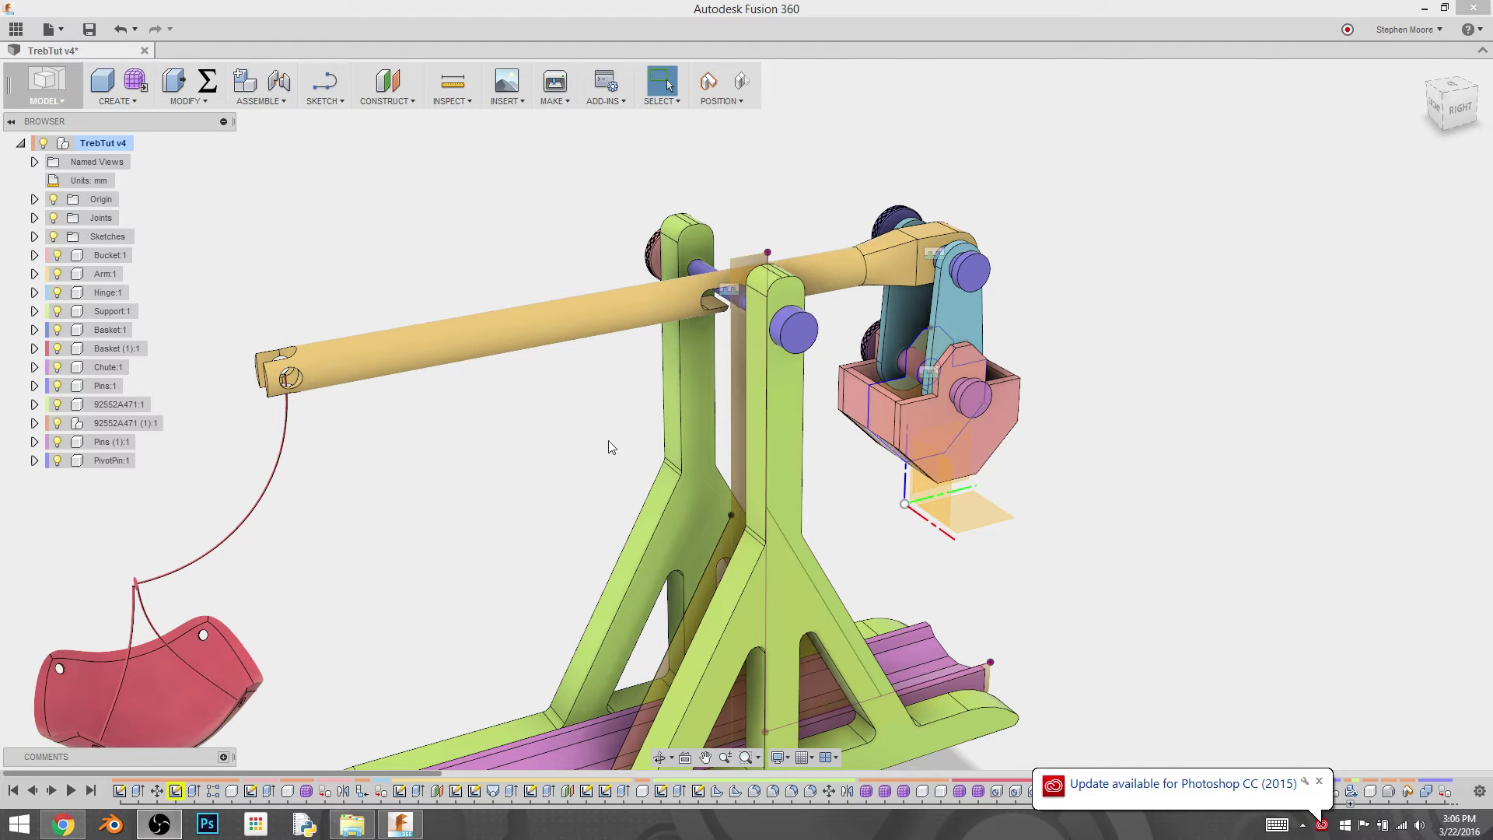
Pick the bucket body in the viewport
click(986, 455)
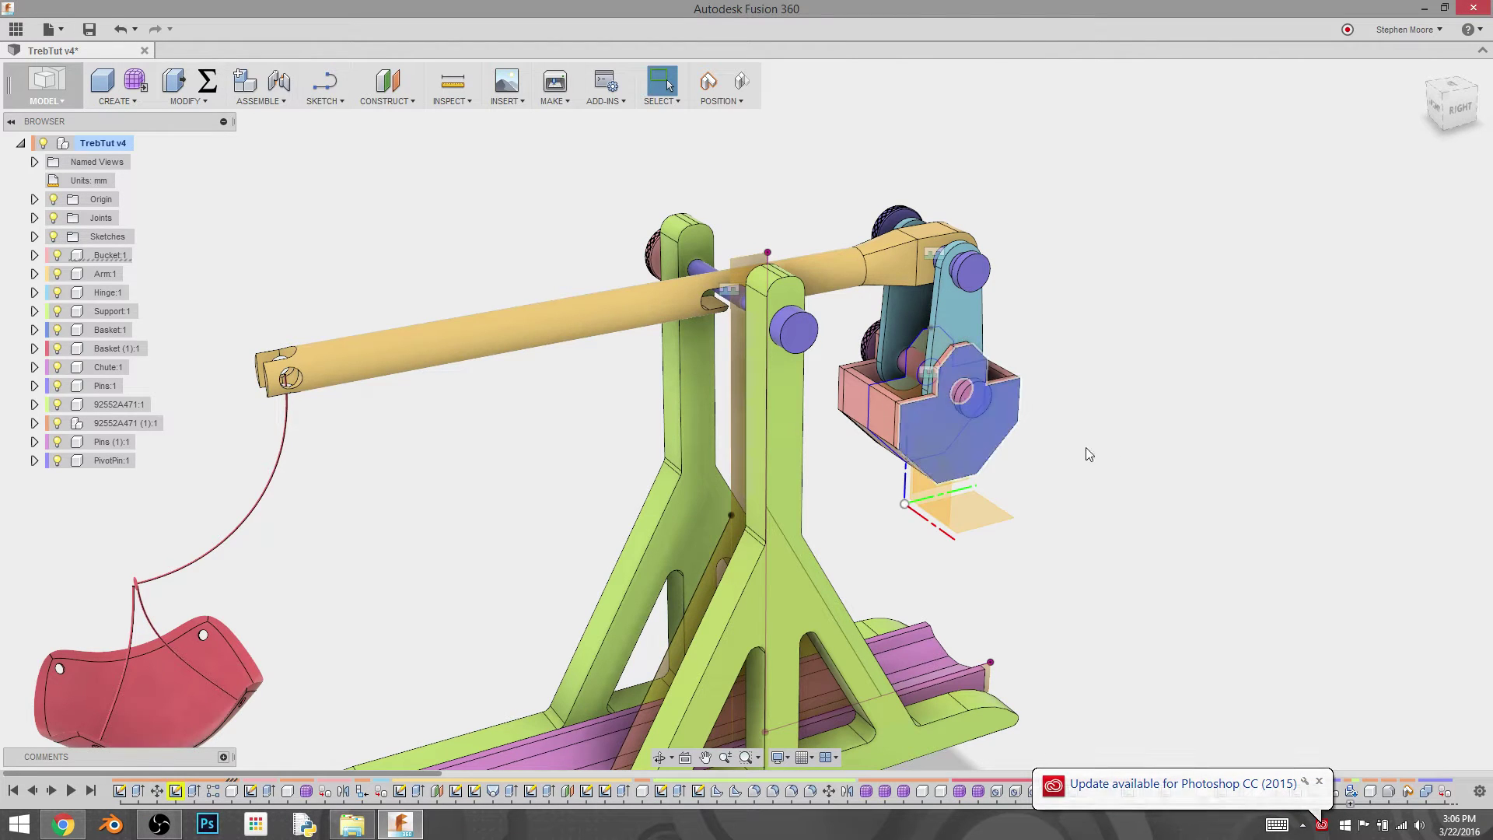
Select Bucket:1 and start an As-built Joint, capturing the current position
click(113, 255)
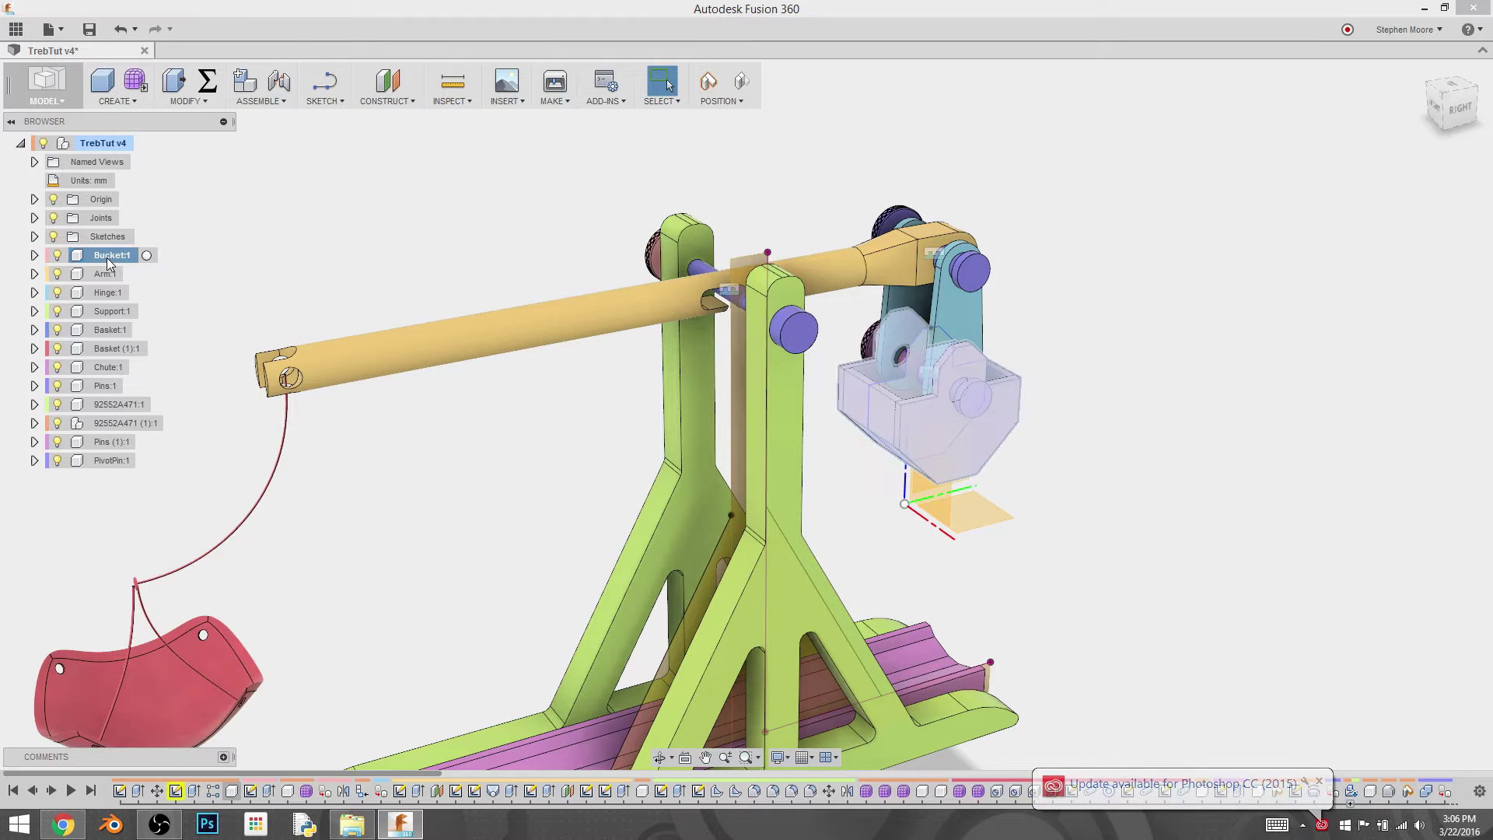
click(276, 105)
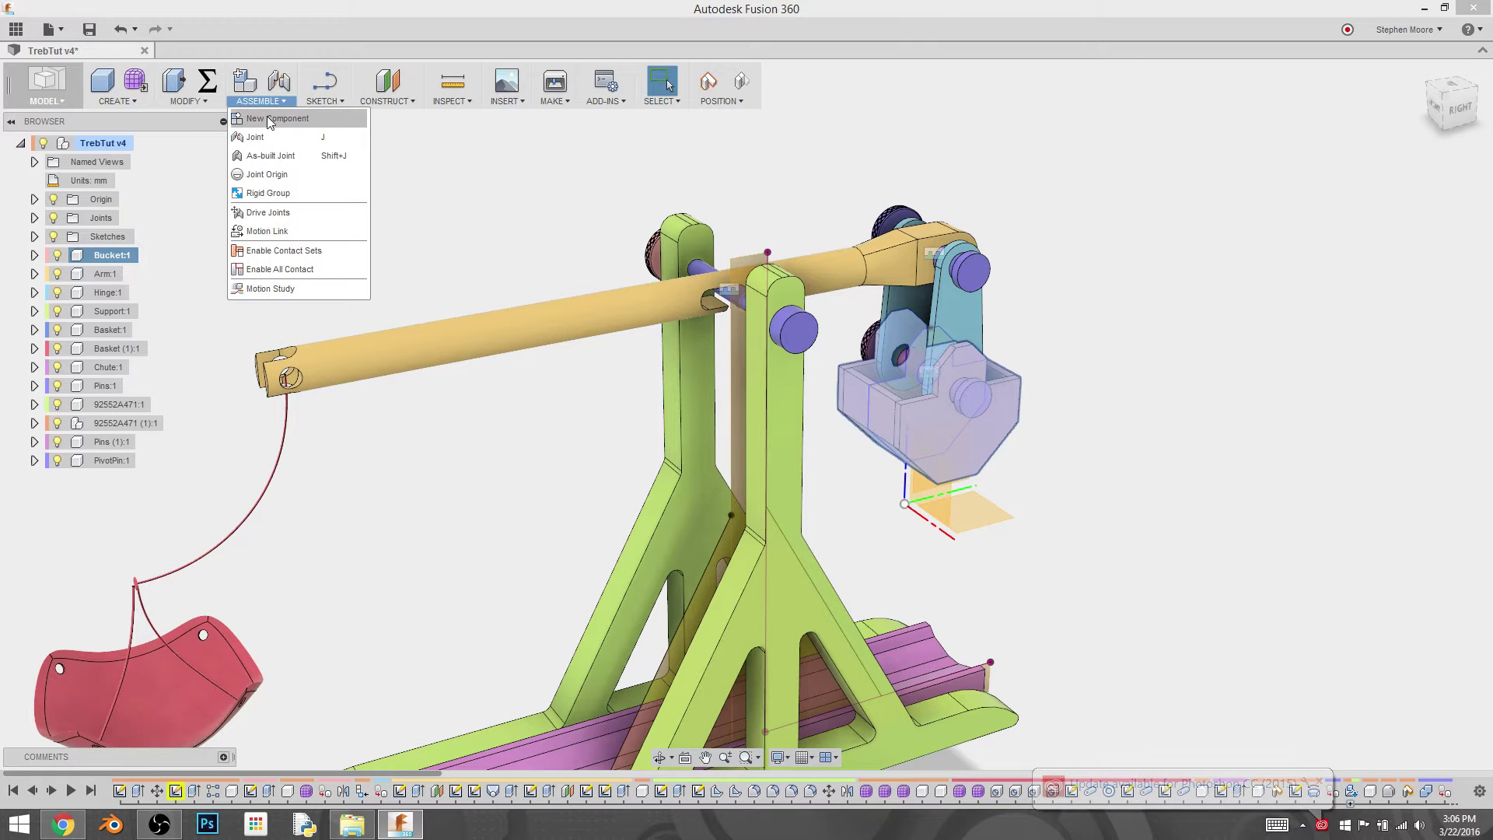
click(271, 156)
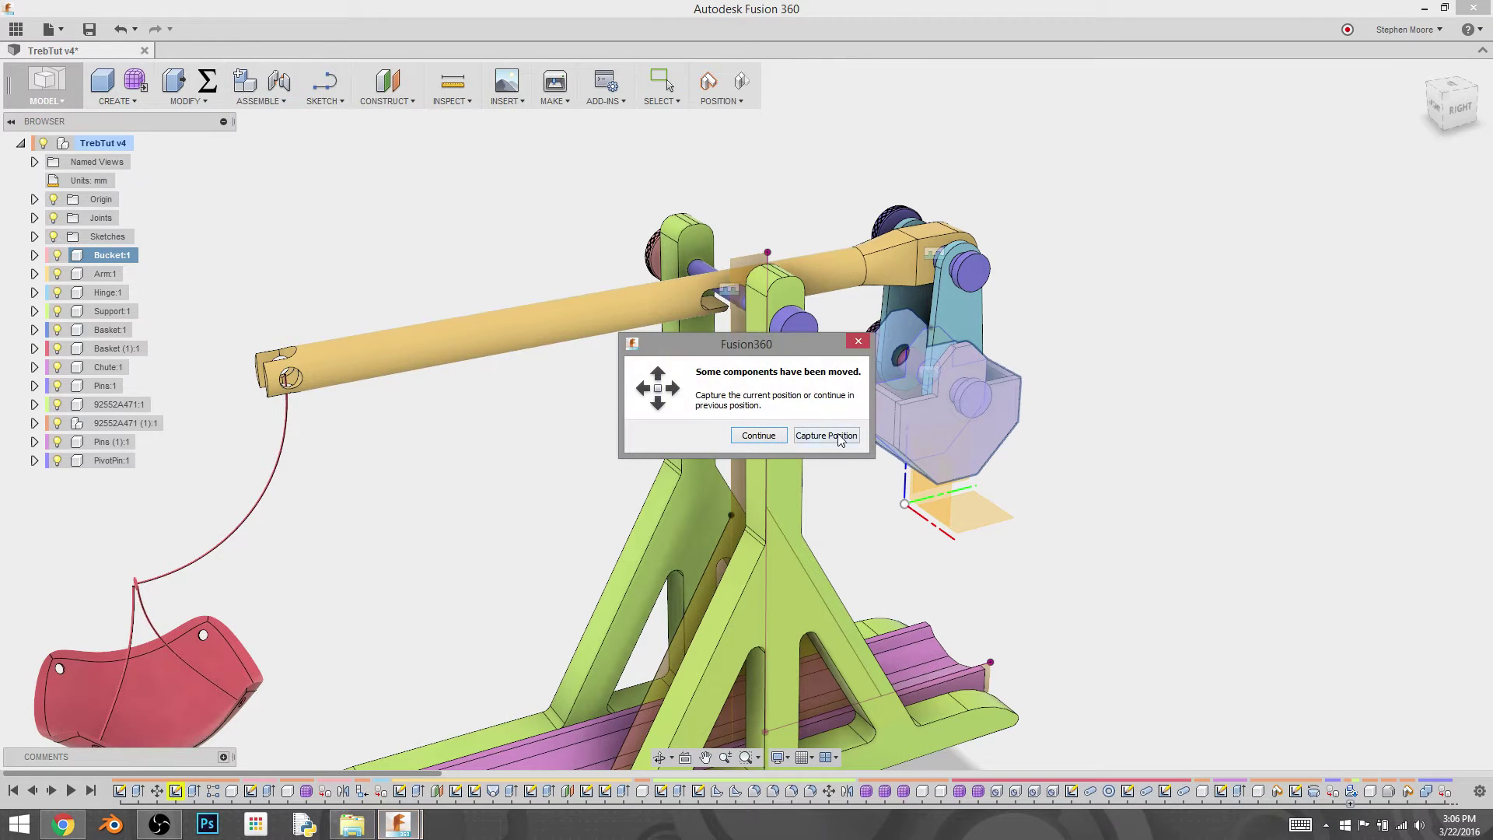
click(840, 437)
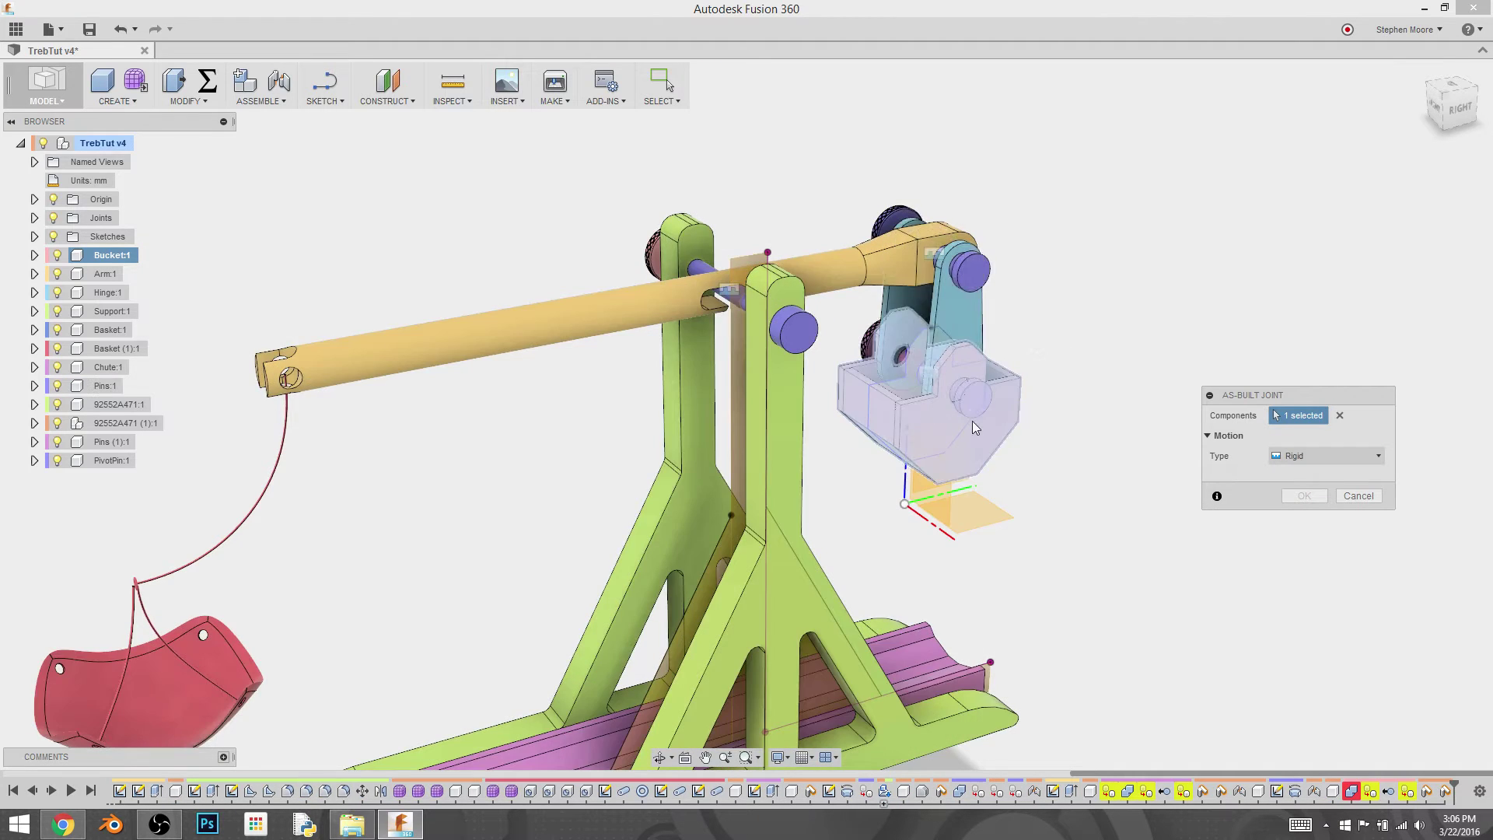
scroll(996, 398, up, 5)
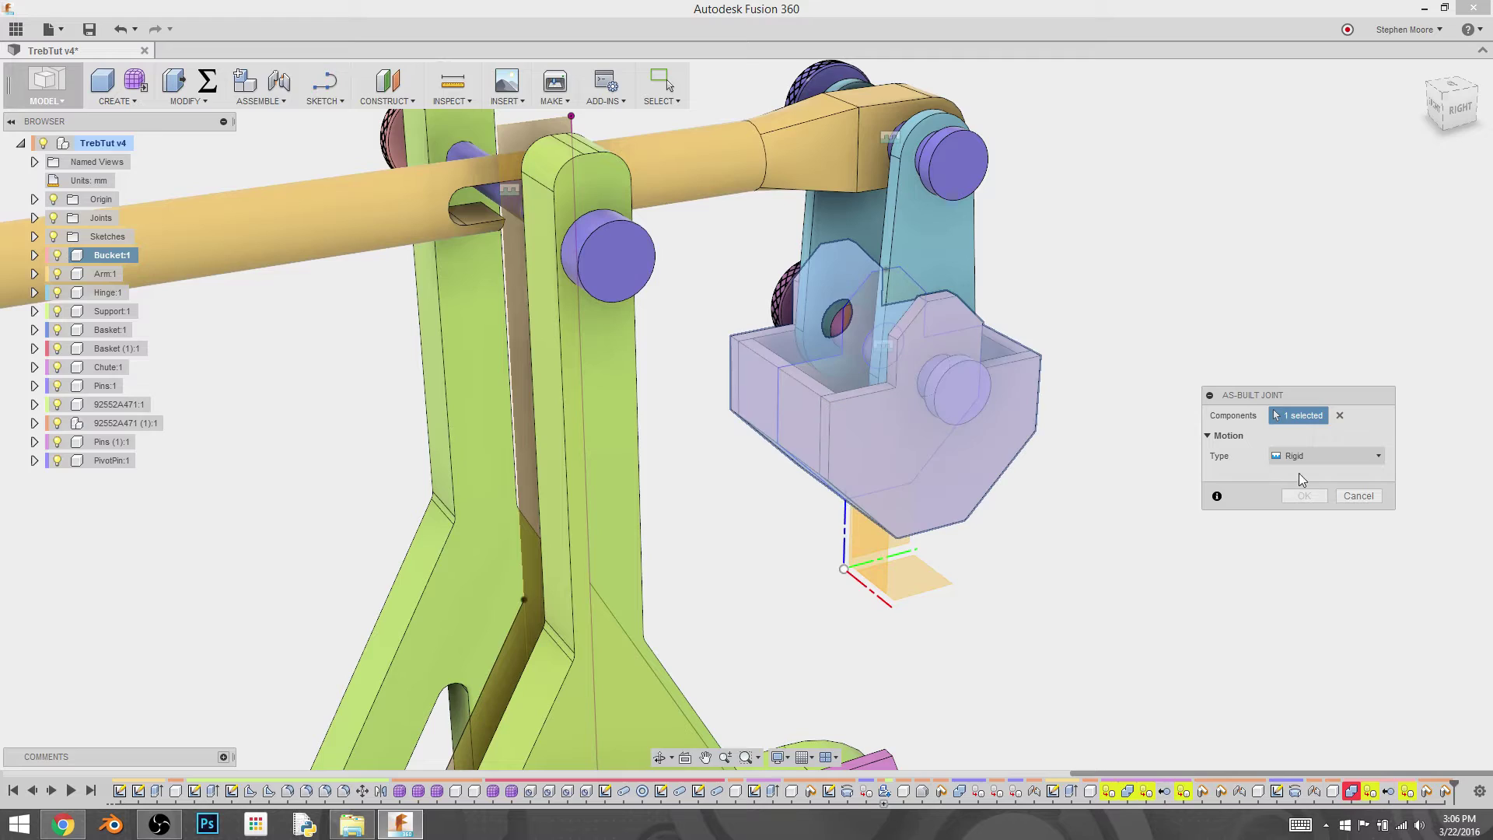
Set the joint to Revolute, add the hinge, and place the pivot on the bucket edge
click(1358, 454)
click(1342, 490)
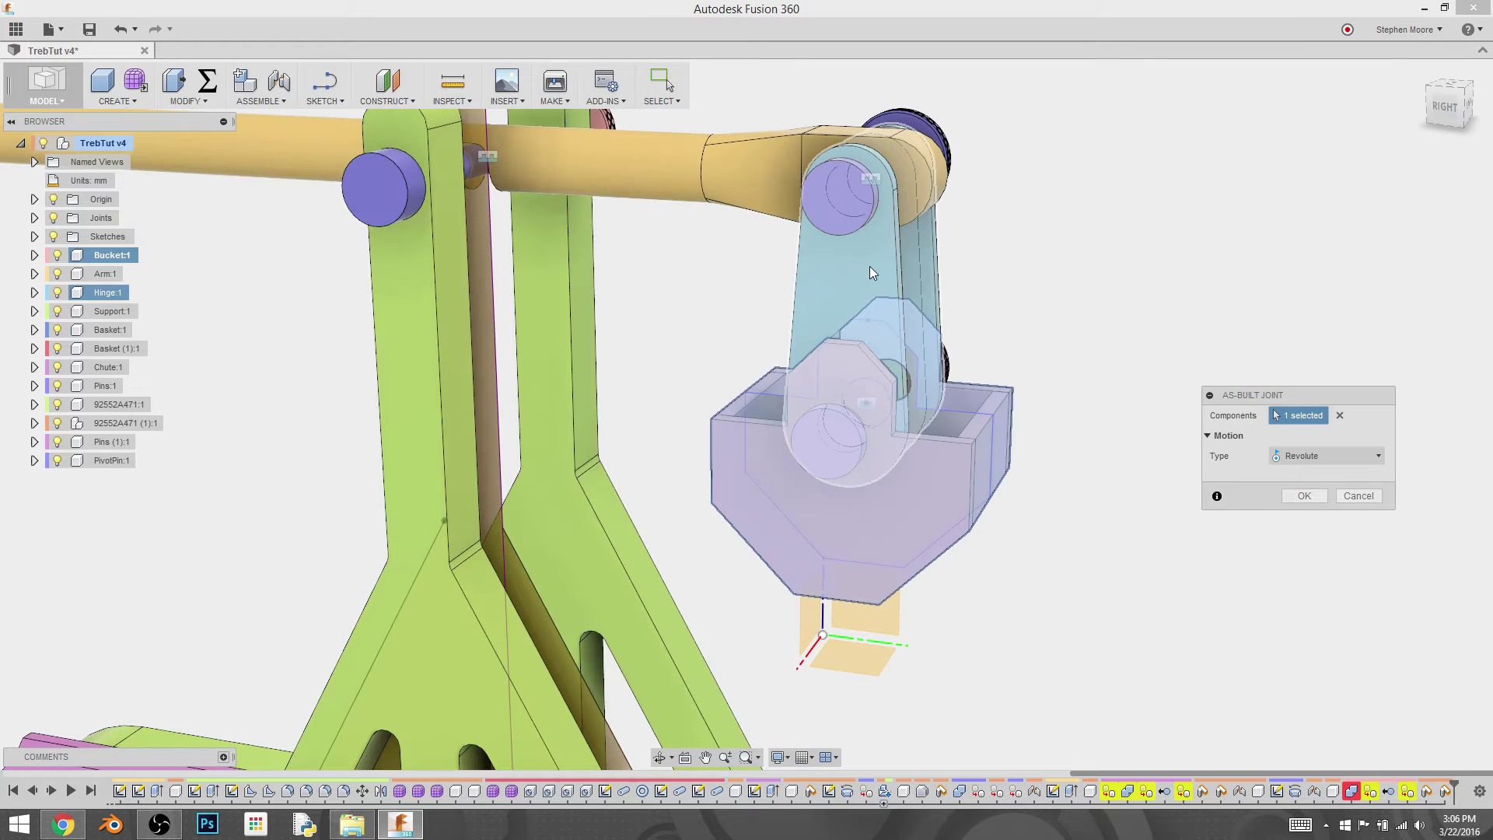
click(869, 266)
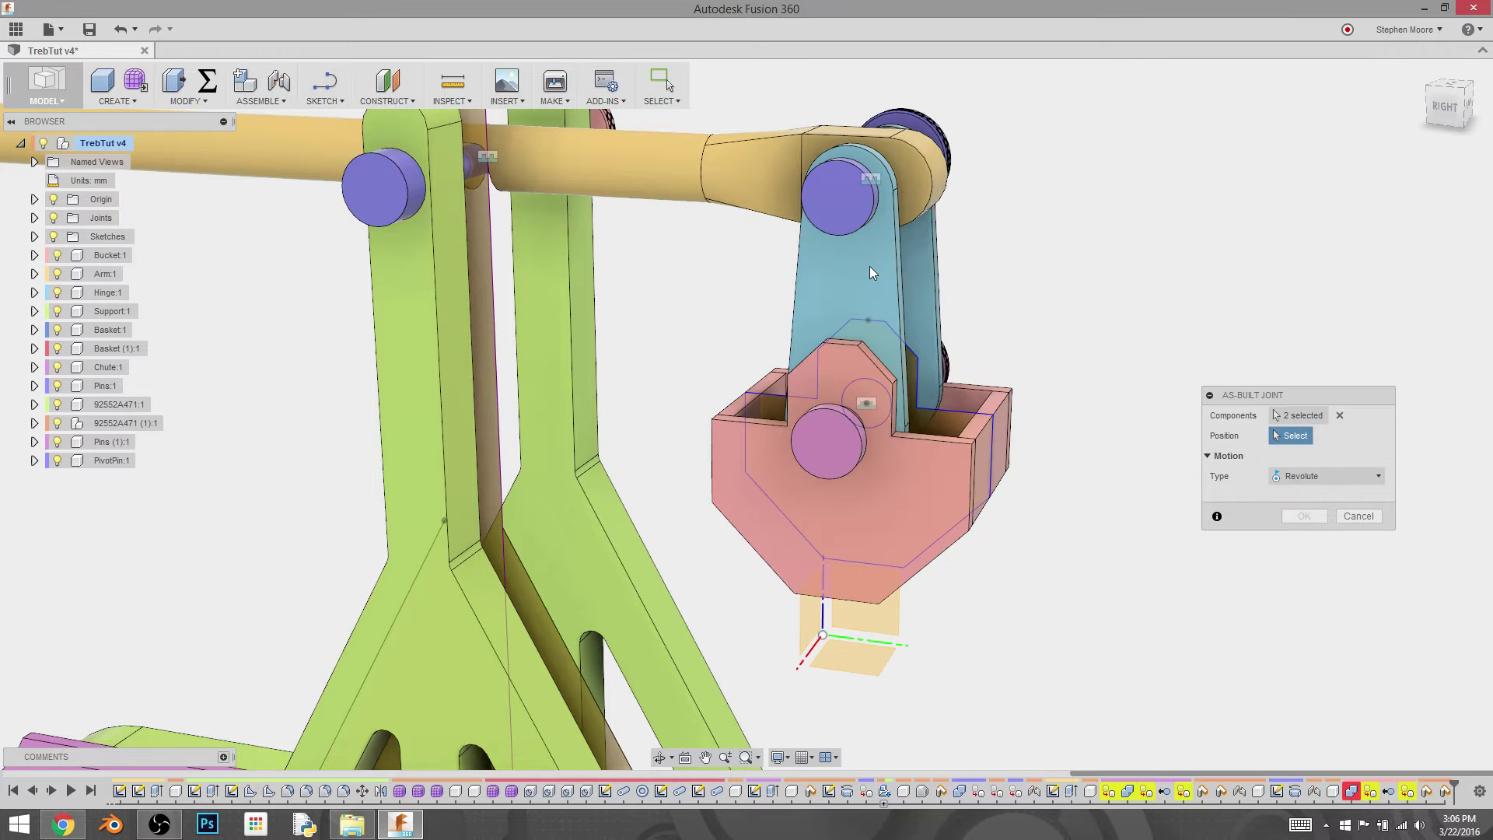
click(947, 532)
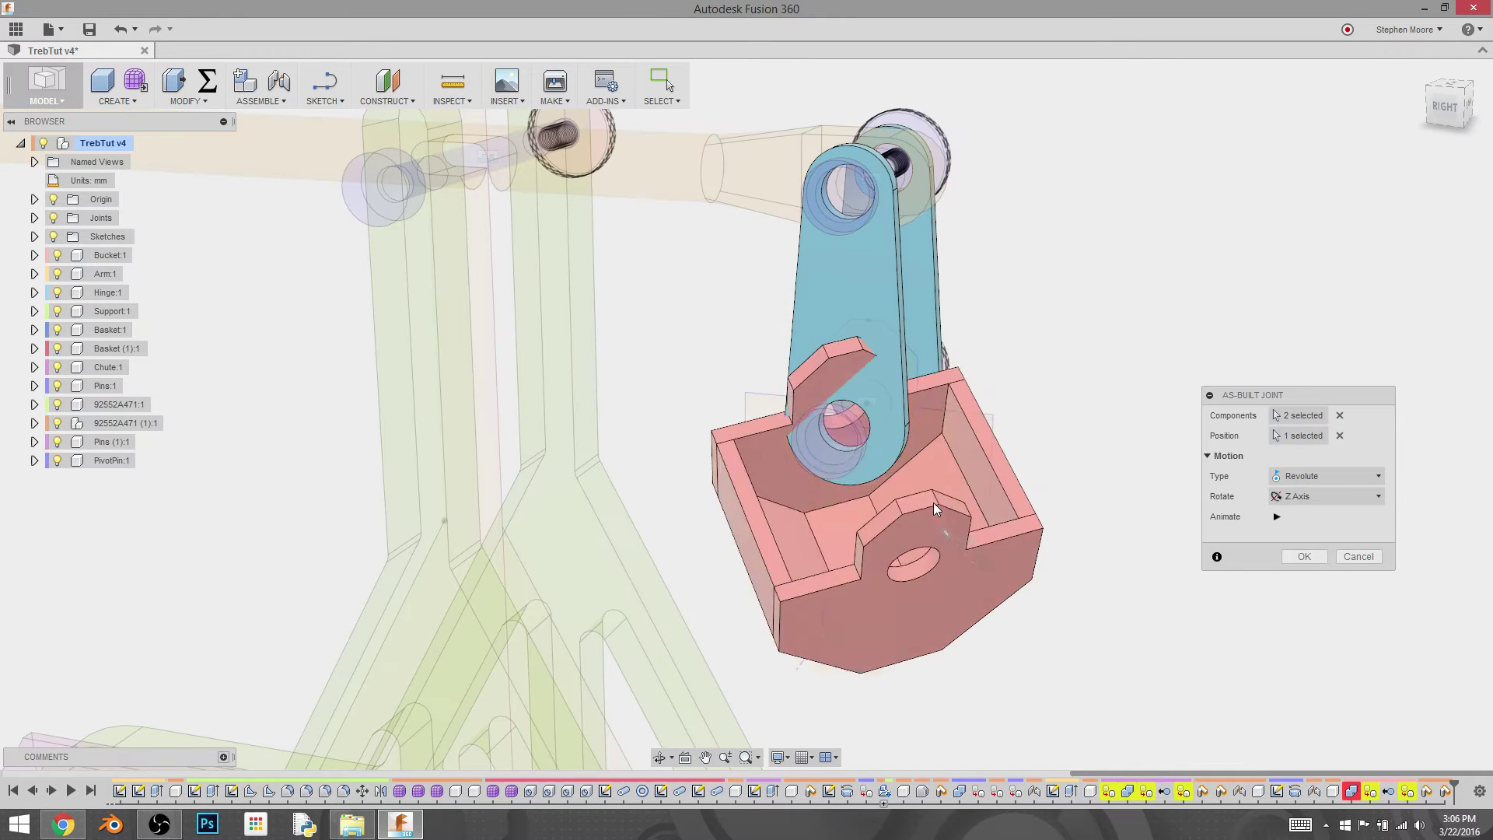
Cancel the trial bucket-hinge joint and start a new Revolute As-built Joint with captured position
click(1361, 557)
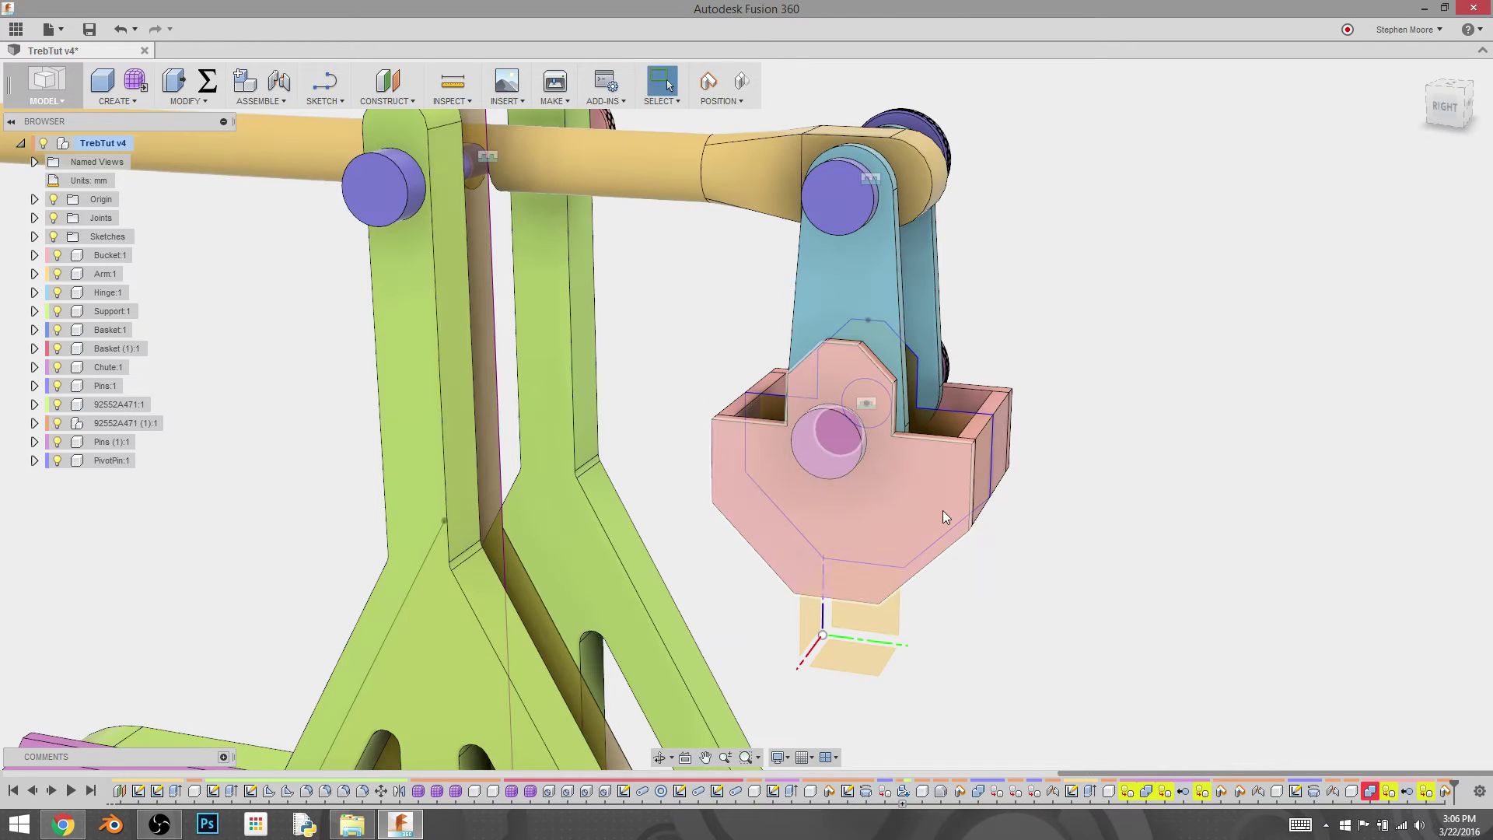
click(277, 101)
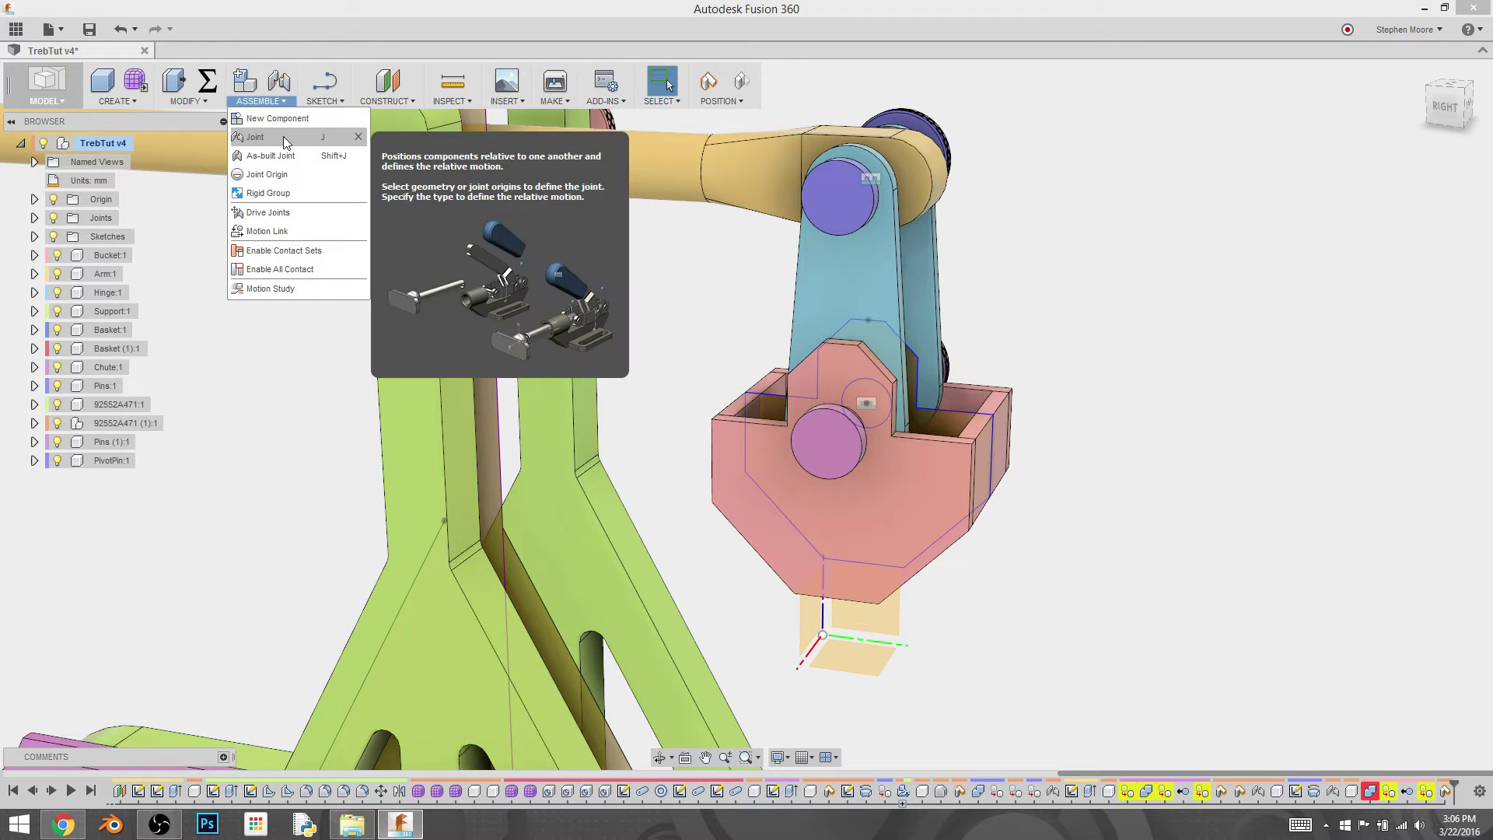
click(286, 156)
click(823, 433)
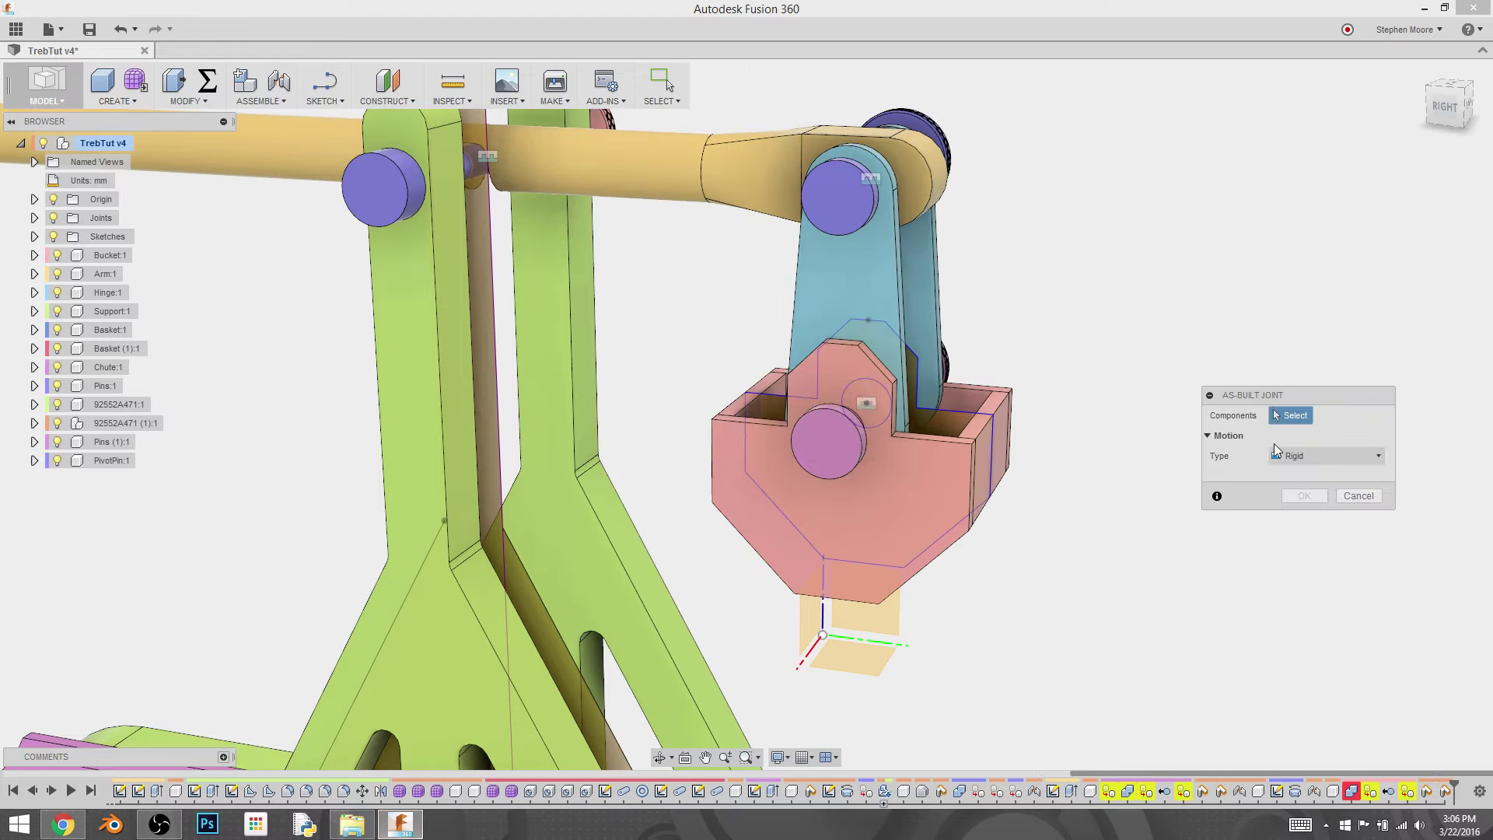
click(1307, 456)
click(1298, 456)
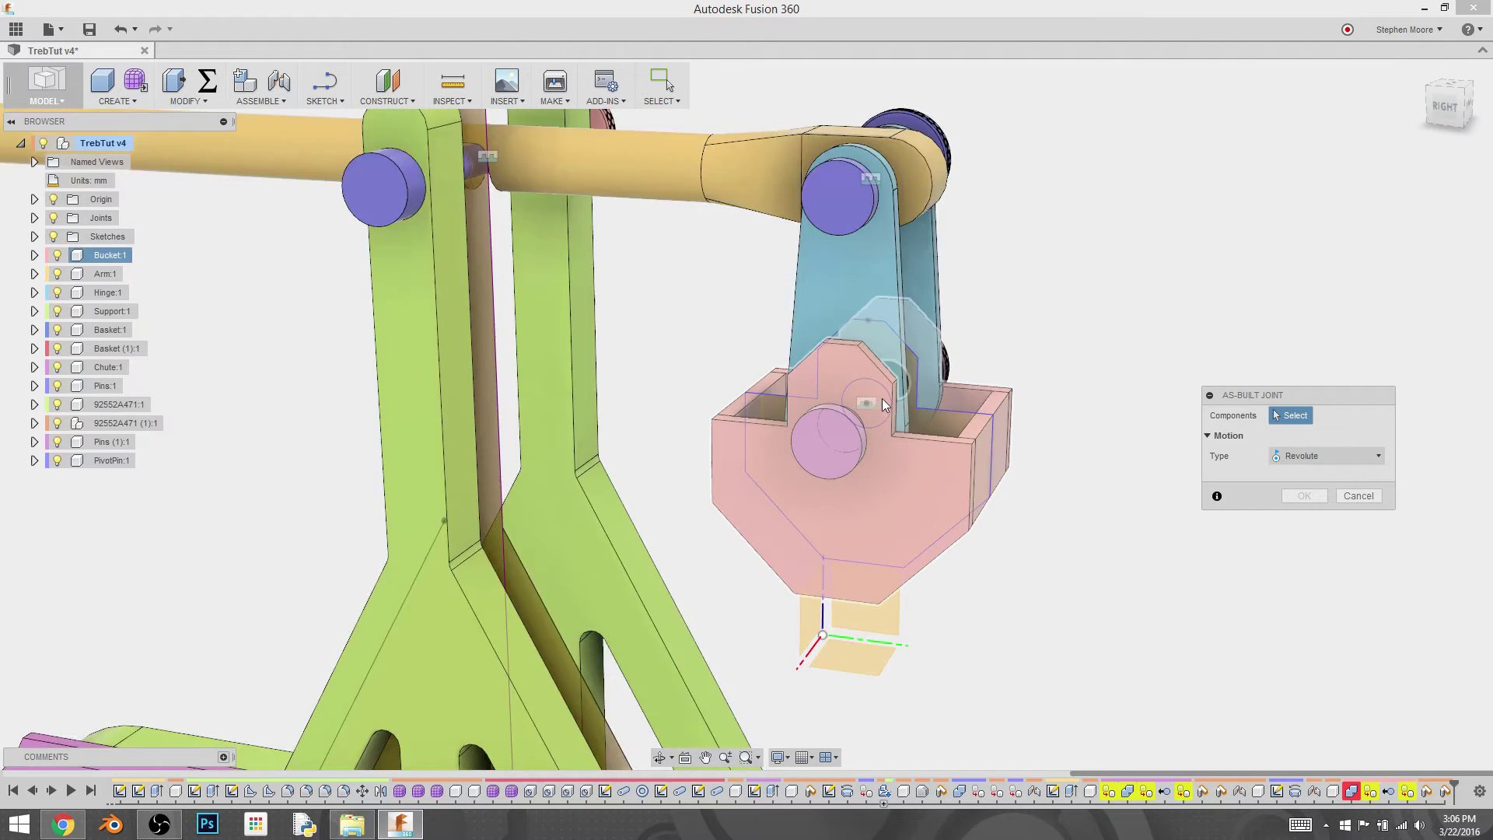
Cancel the joint from a rear view and hide the sketch profile crossing the bucket
shift+middle_drag(881, 399, 1086, 407)
scroll(796, 450, down, 3)
scroll(1084, 412, up, 5)
scroll(1081, 424, up, 2)
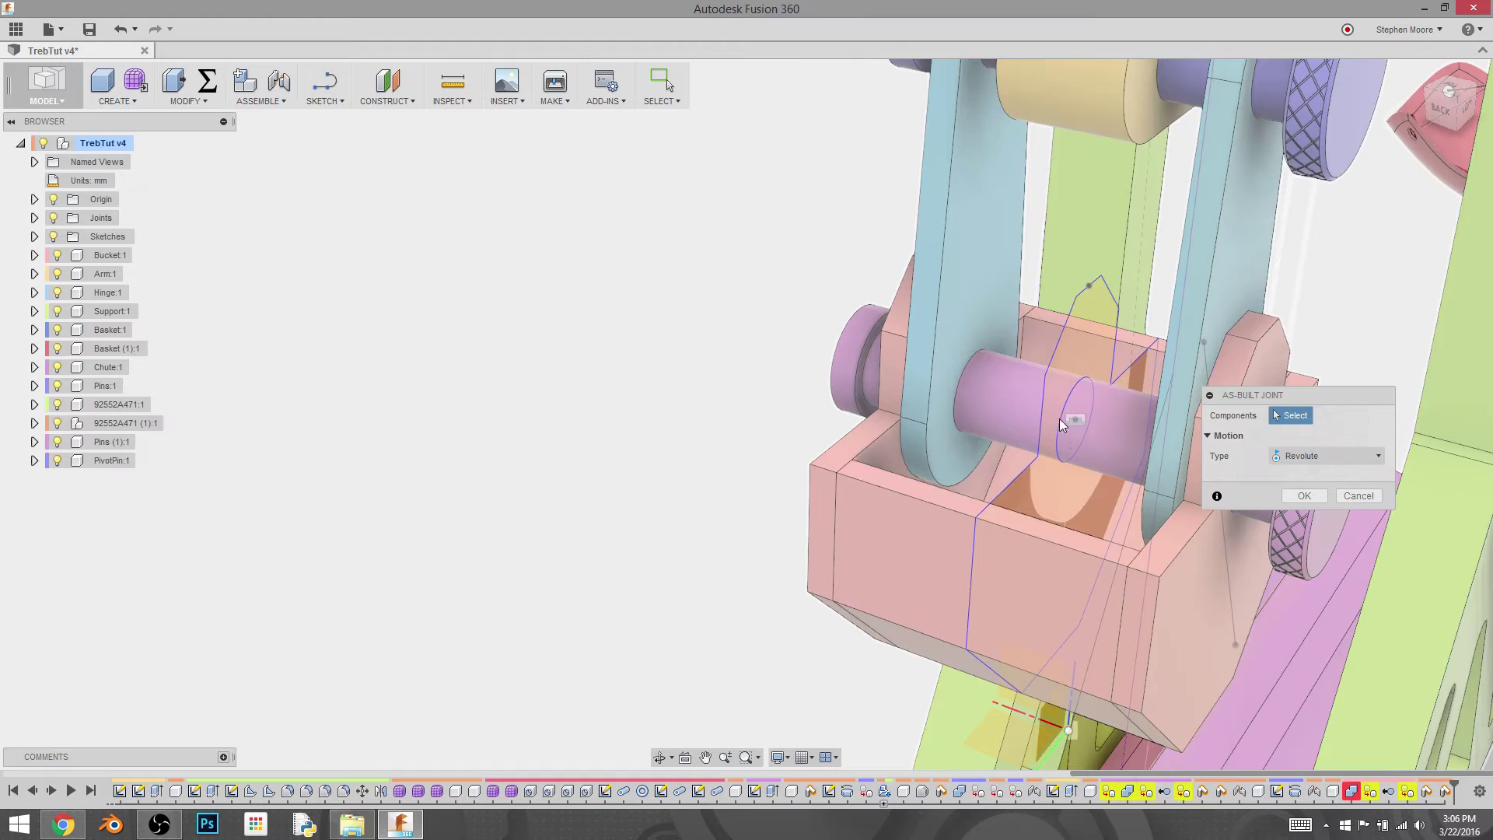
key(Escape)
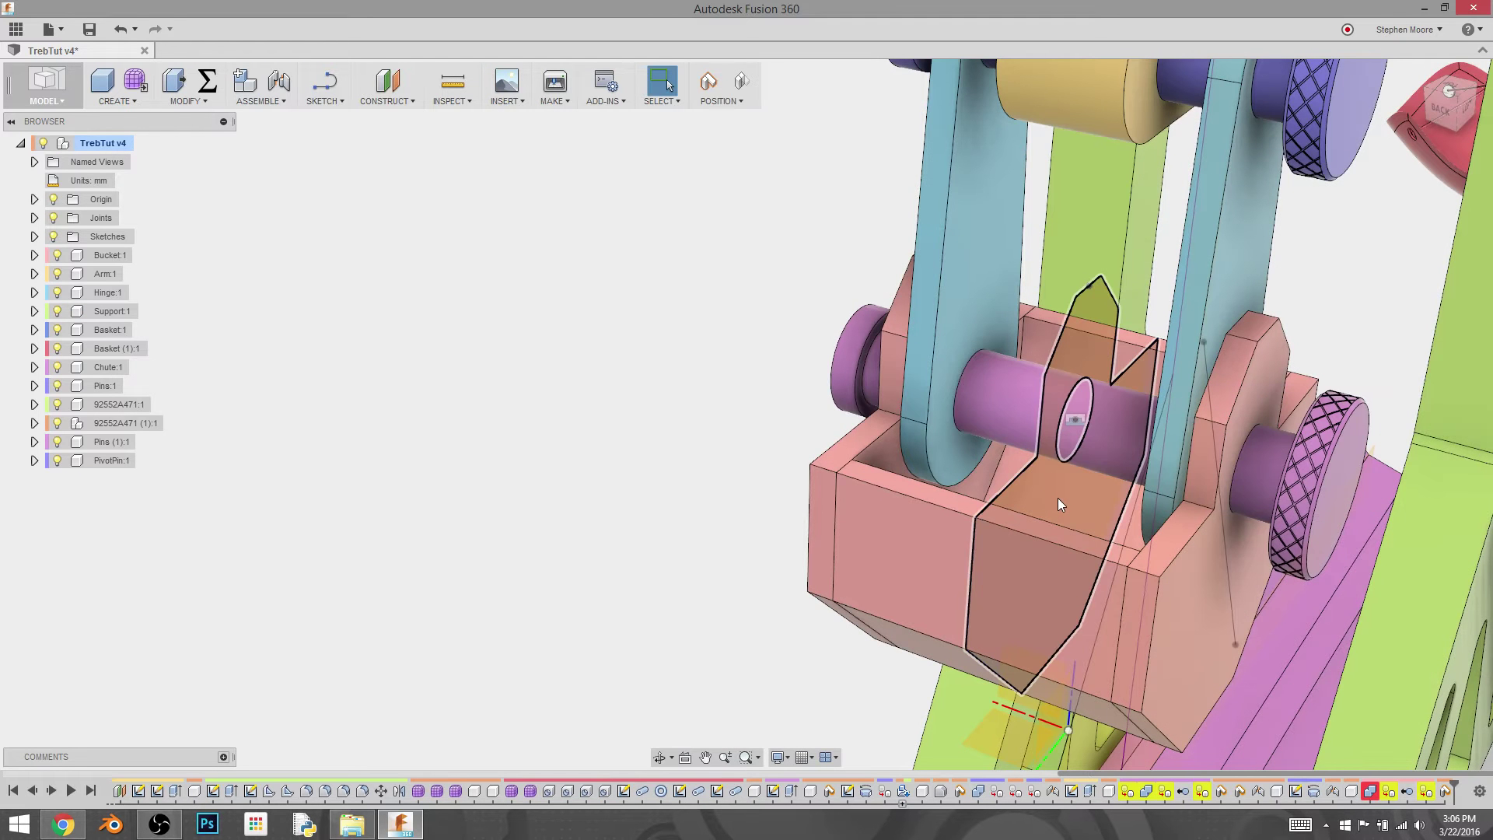
click(1081, 504)
right_click(1077, 508)
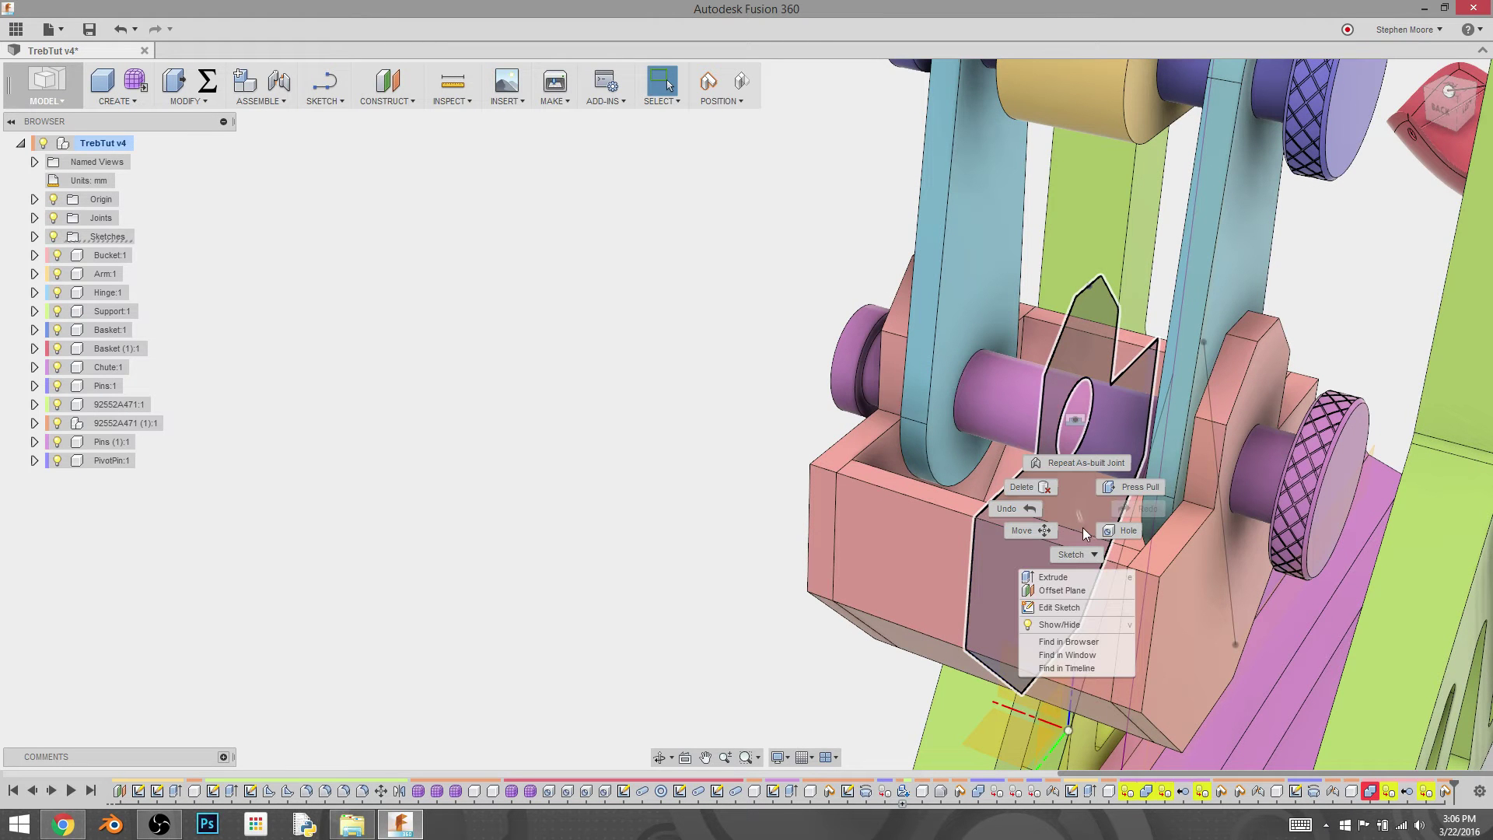
click(1079, 627)
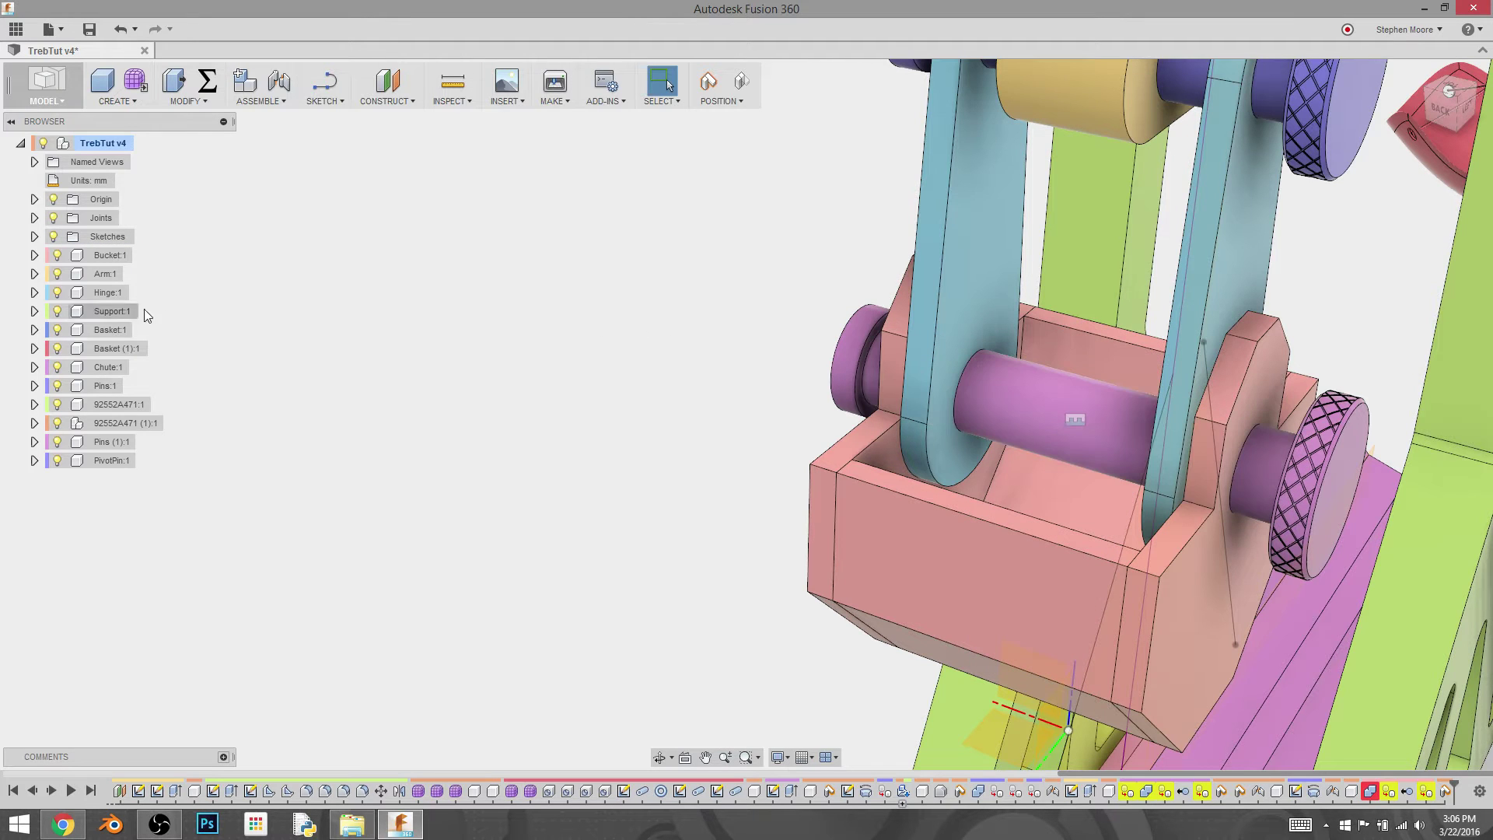
Join Bucket:1 to its pin with a Revolute As-built Joint pivoting at the pin, position captured
click(113, 258)
click(261, 101)
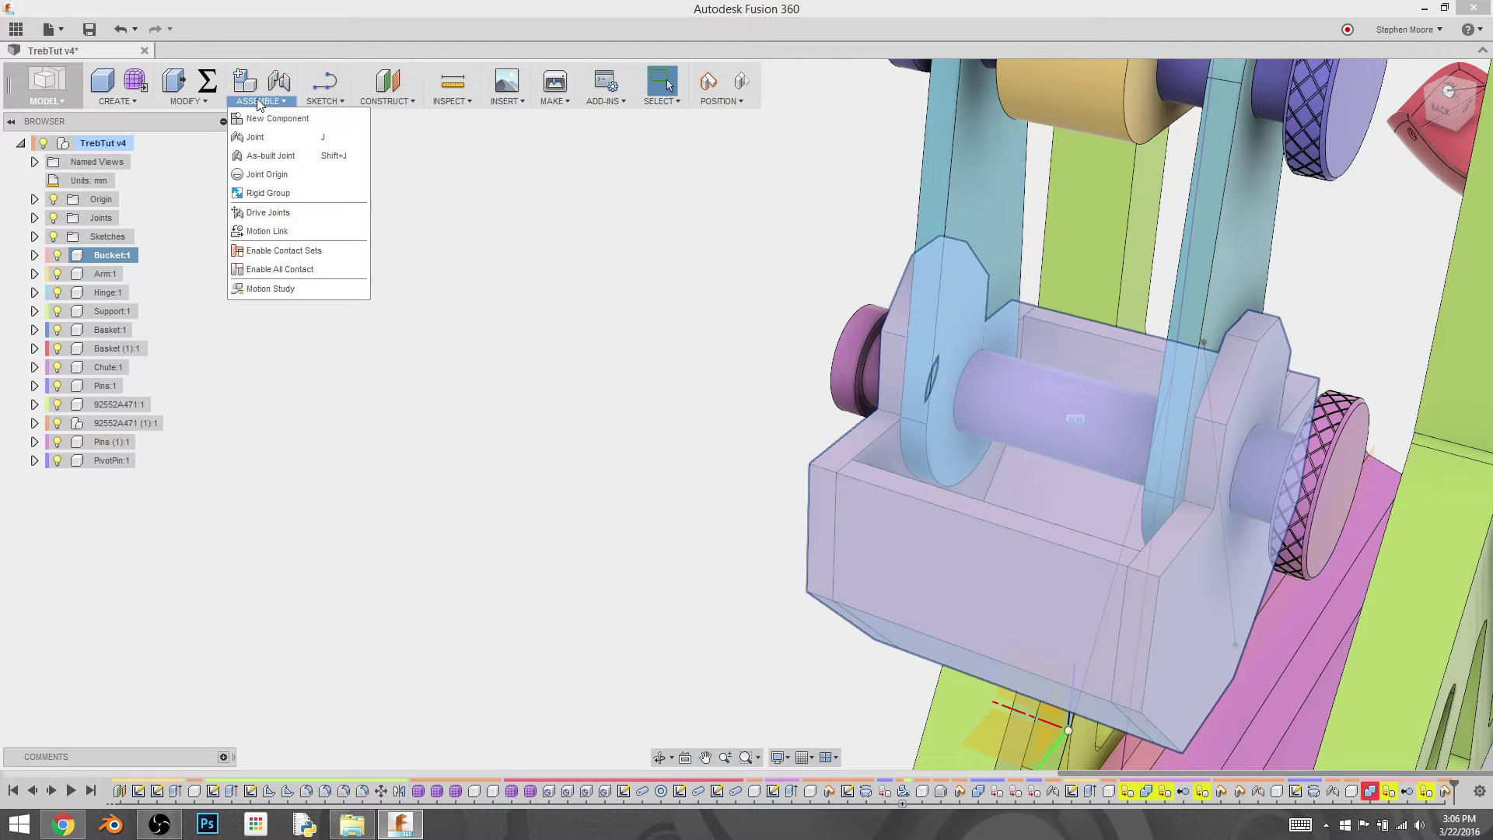
click(273, 160)
click(829, 435)
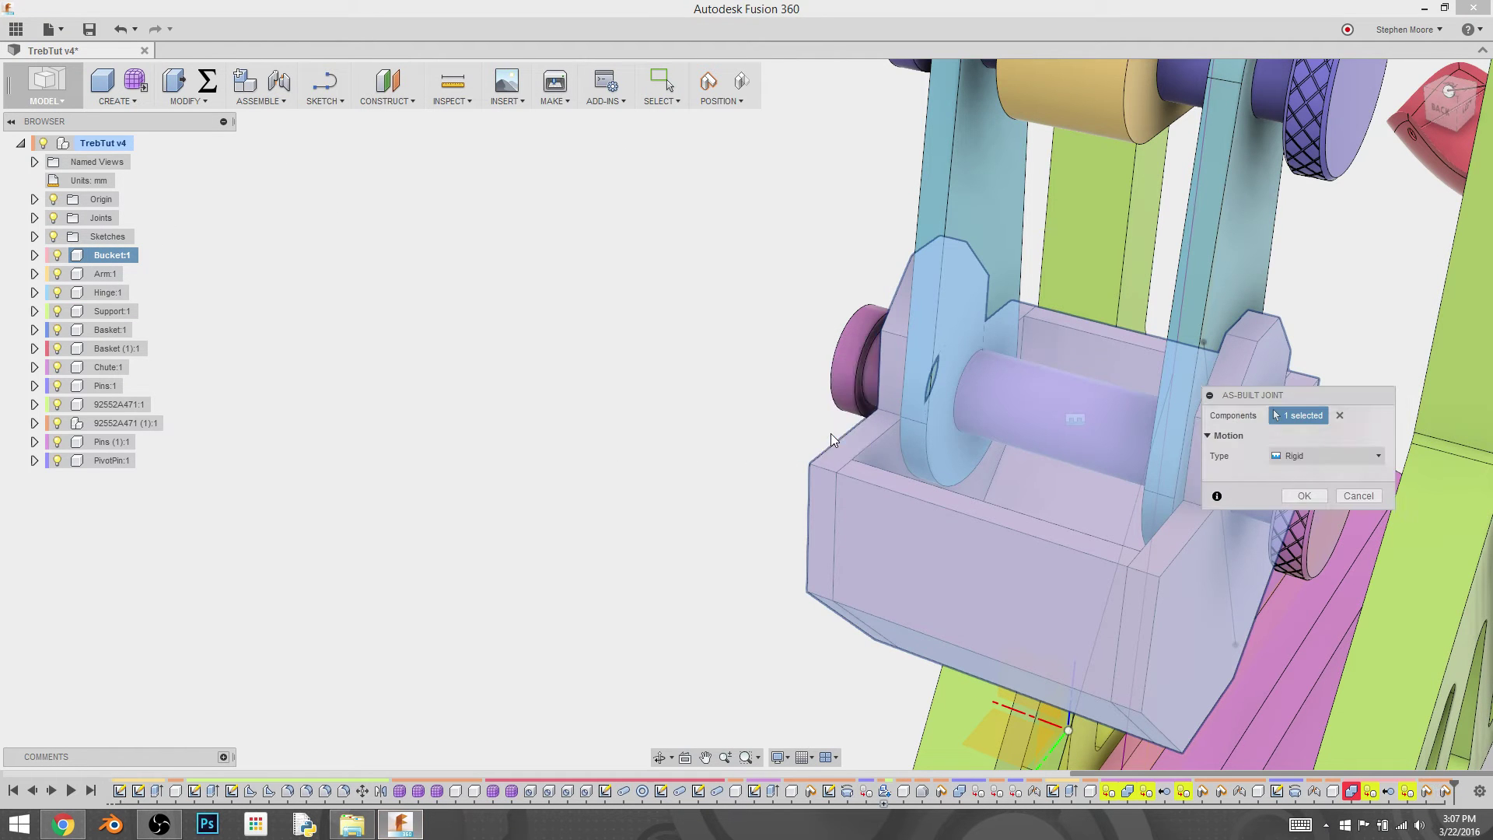
click(1061, 418)
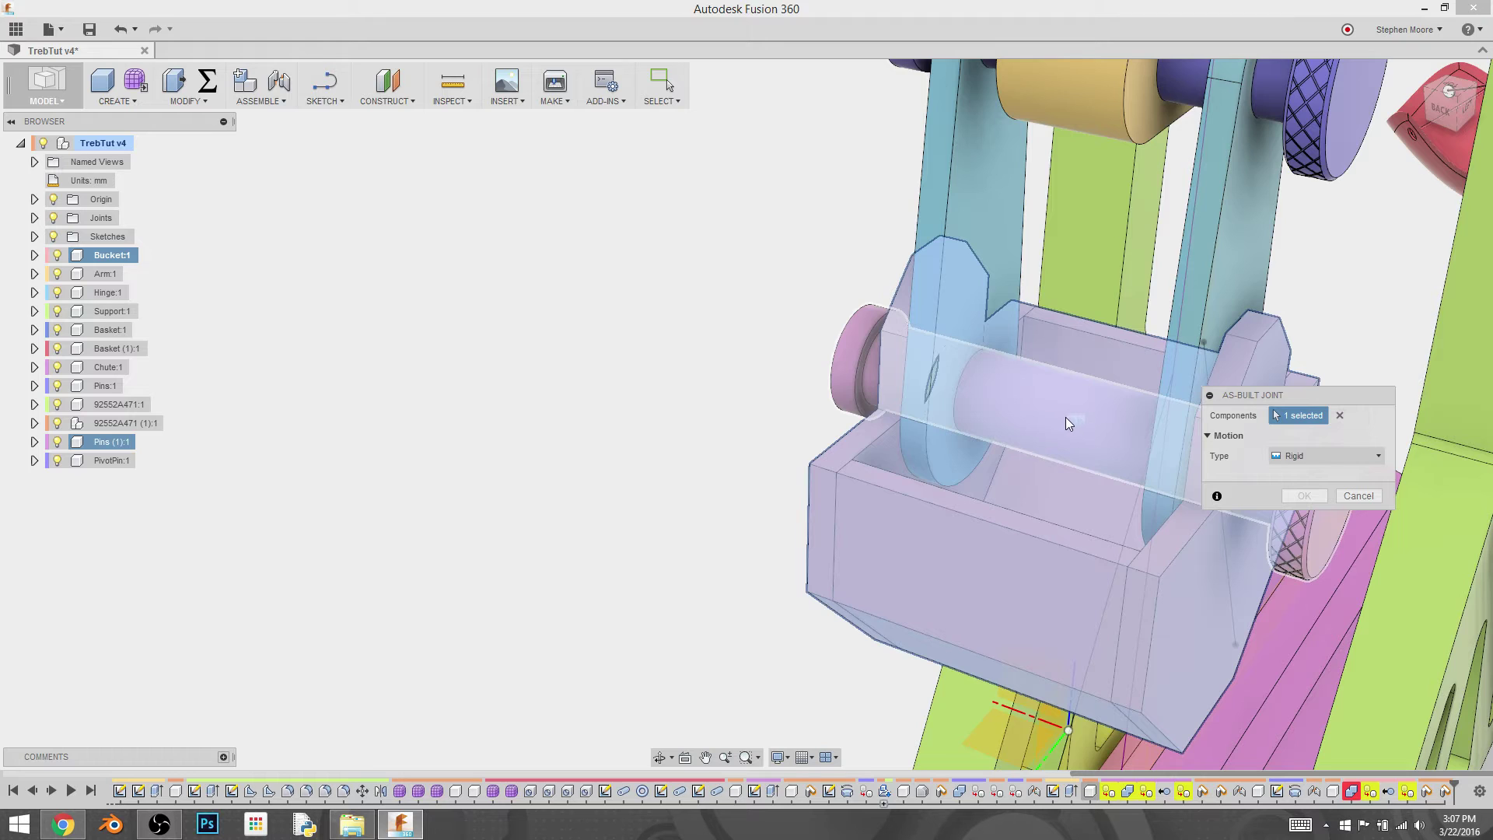
click(1065, 418)
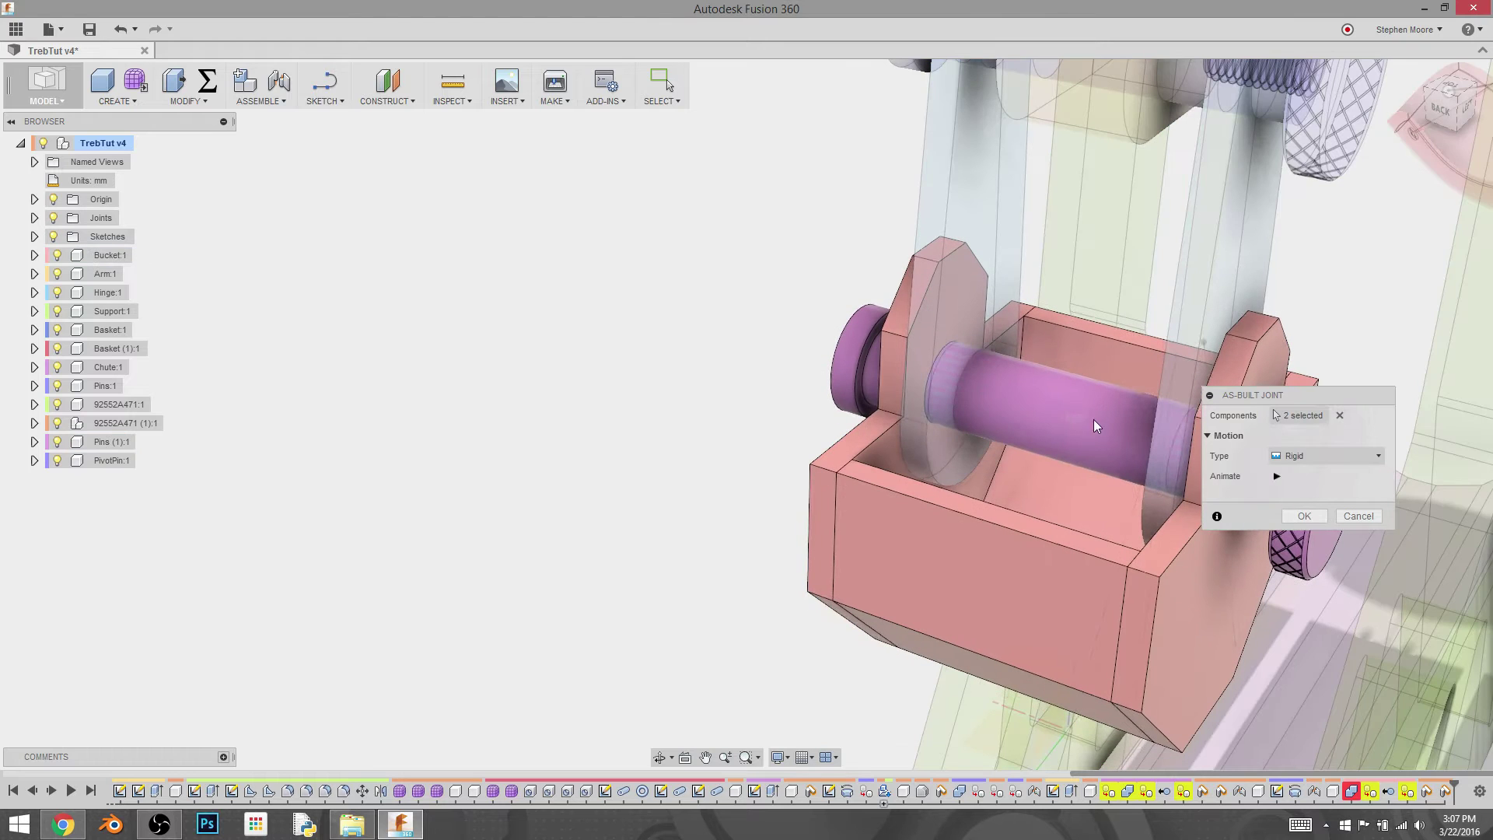
click(1358, 457)
click(1353, 490)
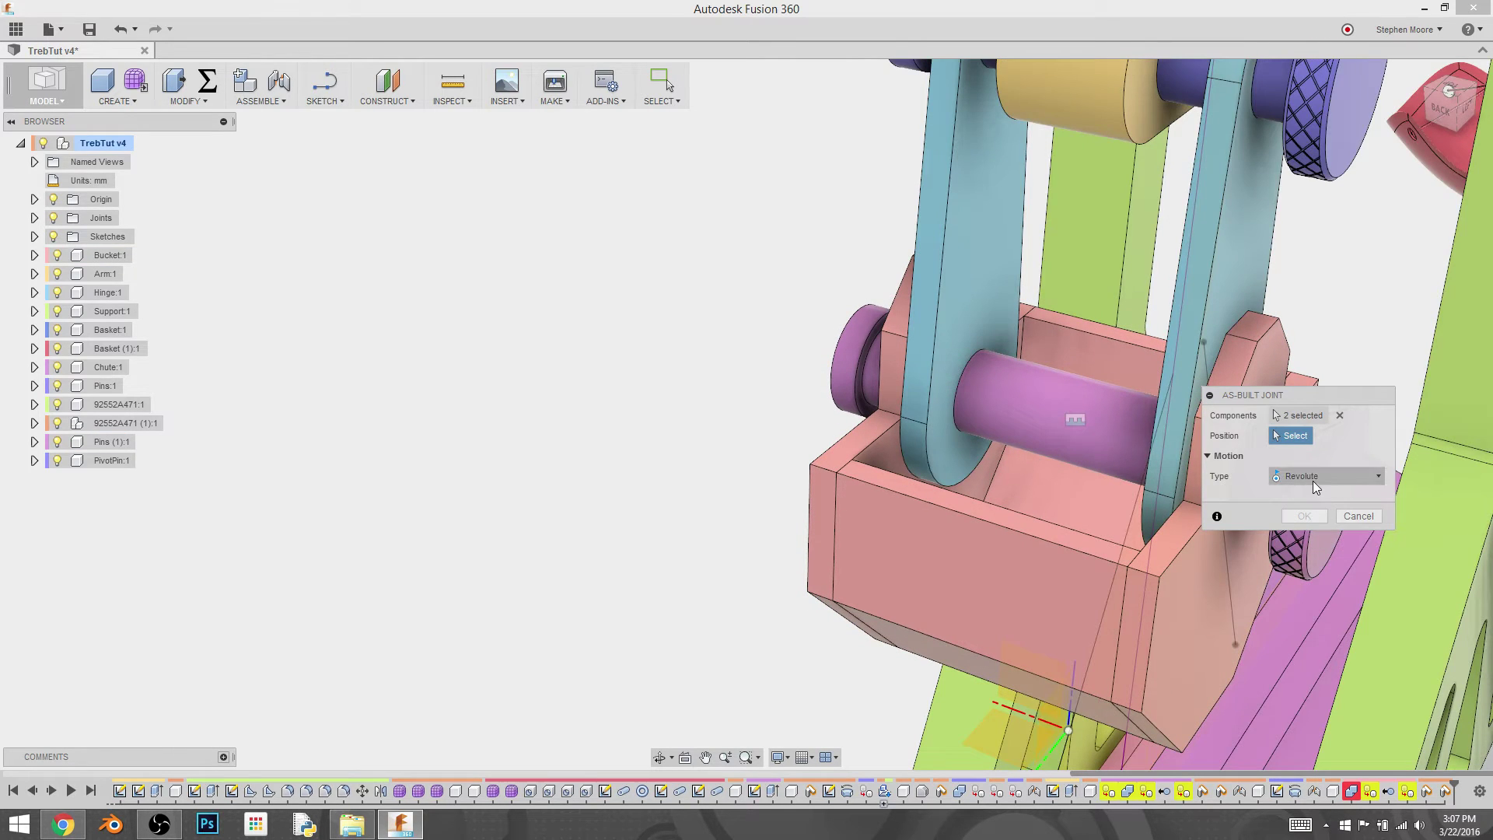
click(1057, 433)
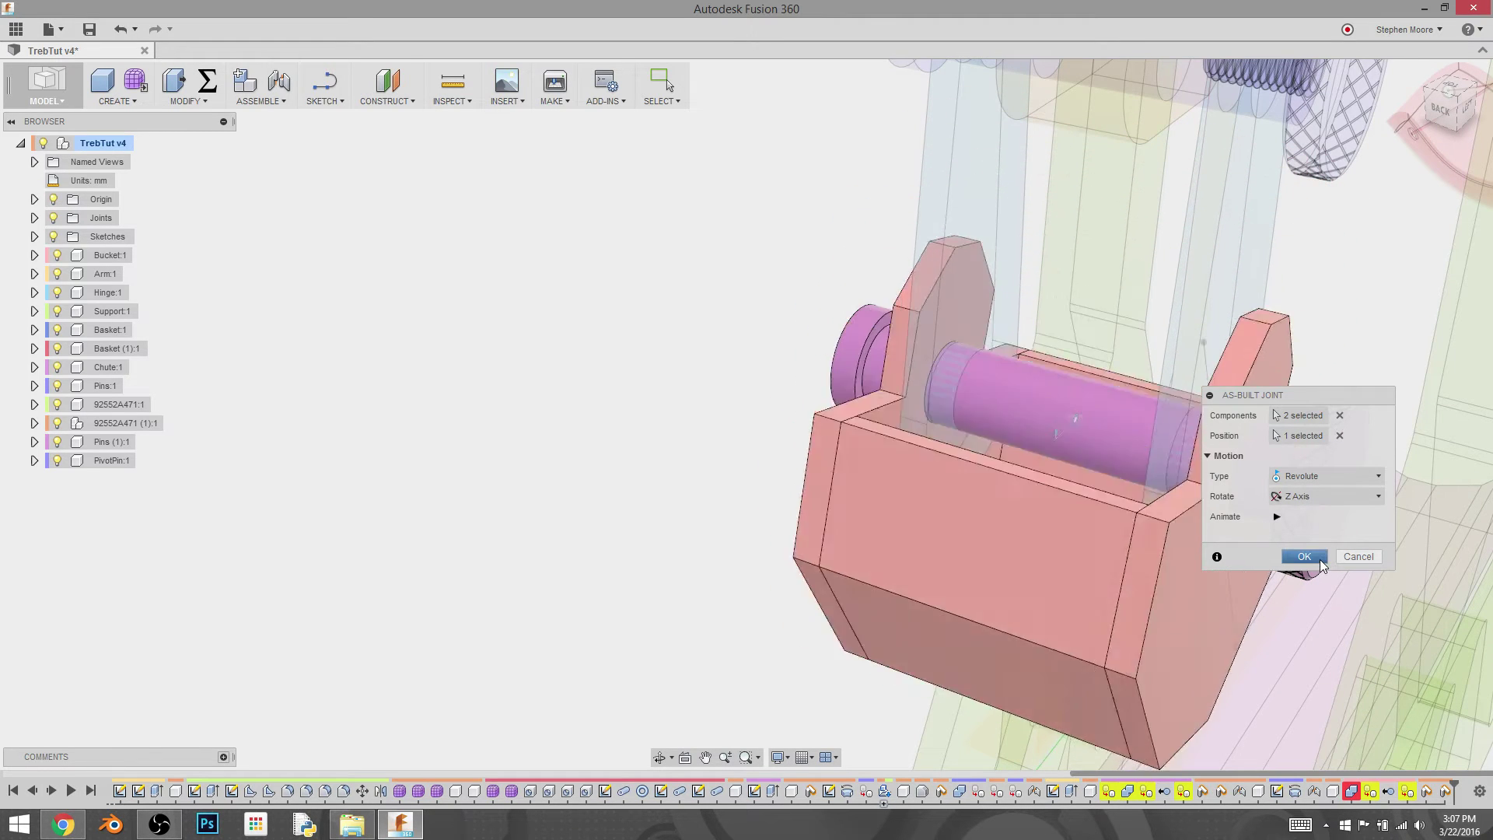
click(1304, 557)
shift+middle_drag(1063, 315, 1010, 435)
Start a Revolute As-built Joint from Hinge:1 to the arm, pivoting at the arm's pin
click(95, 292)
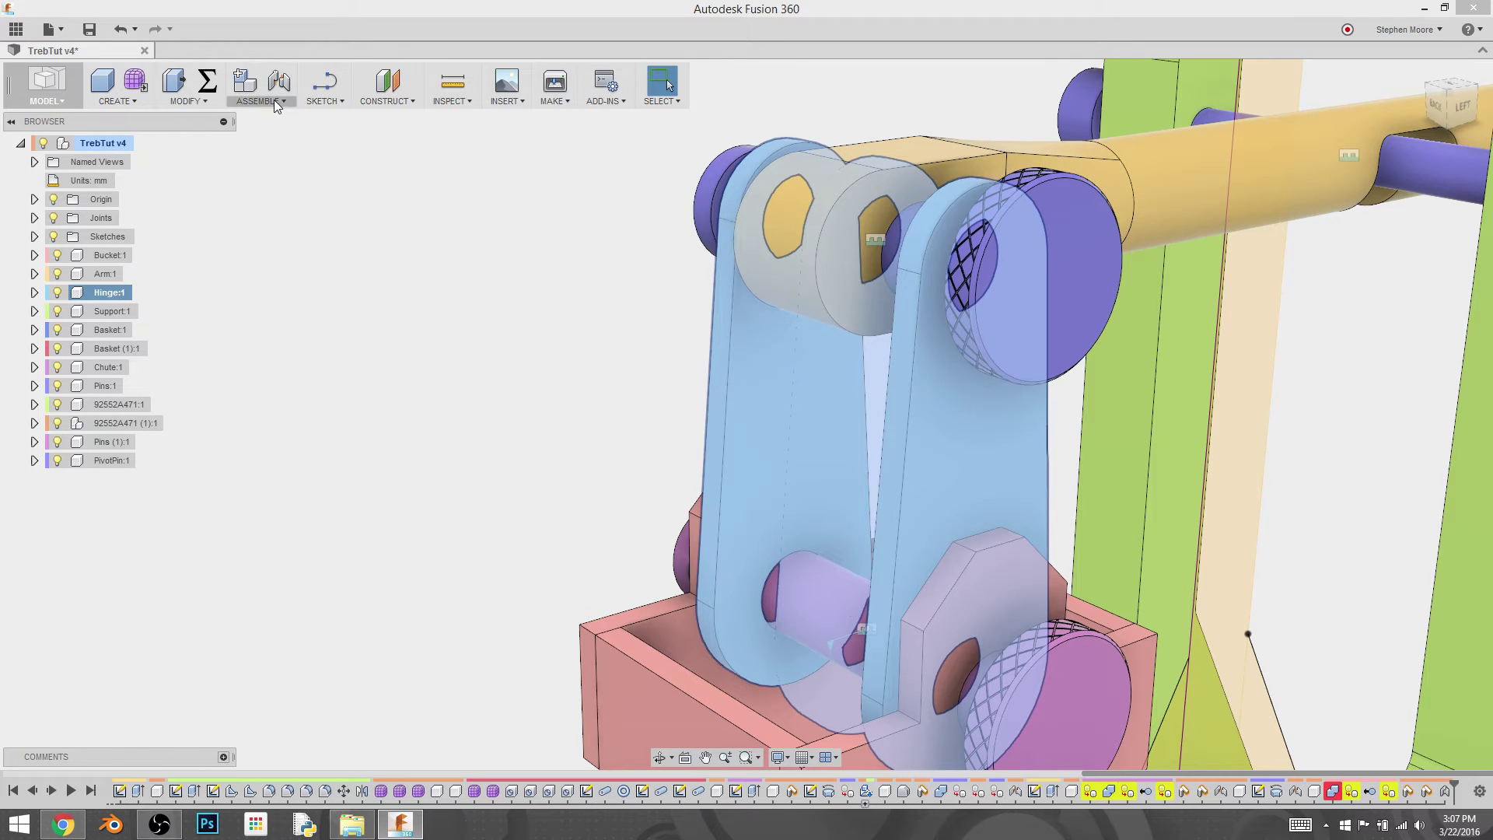
click(274, 100)
click(278, 153)
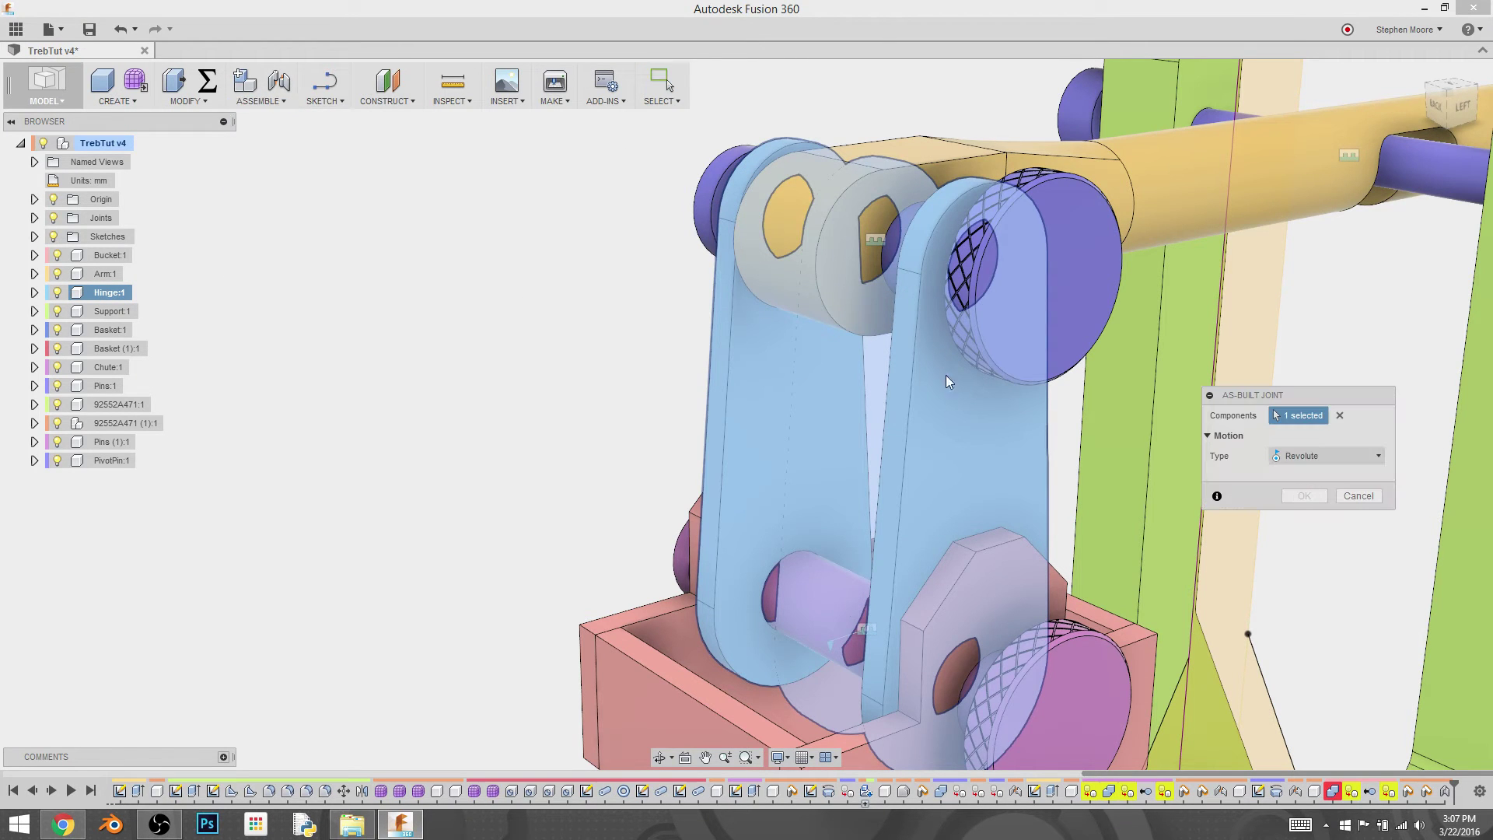
click(1299, 455)
click(1313, 494)
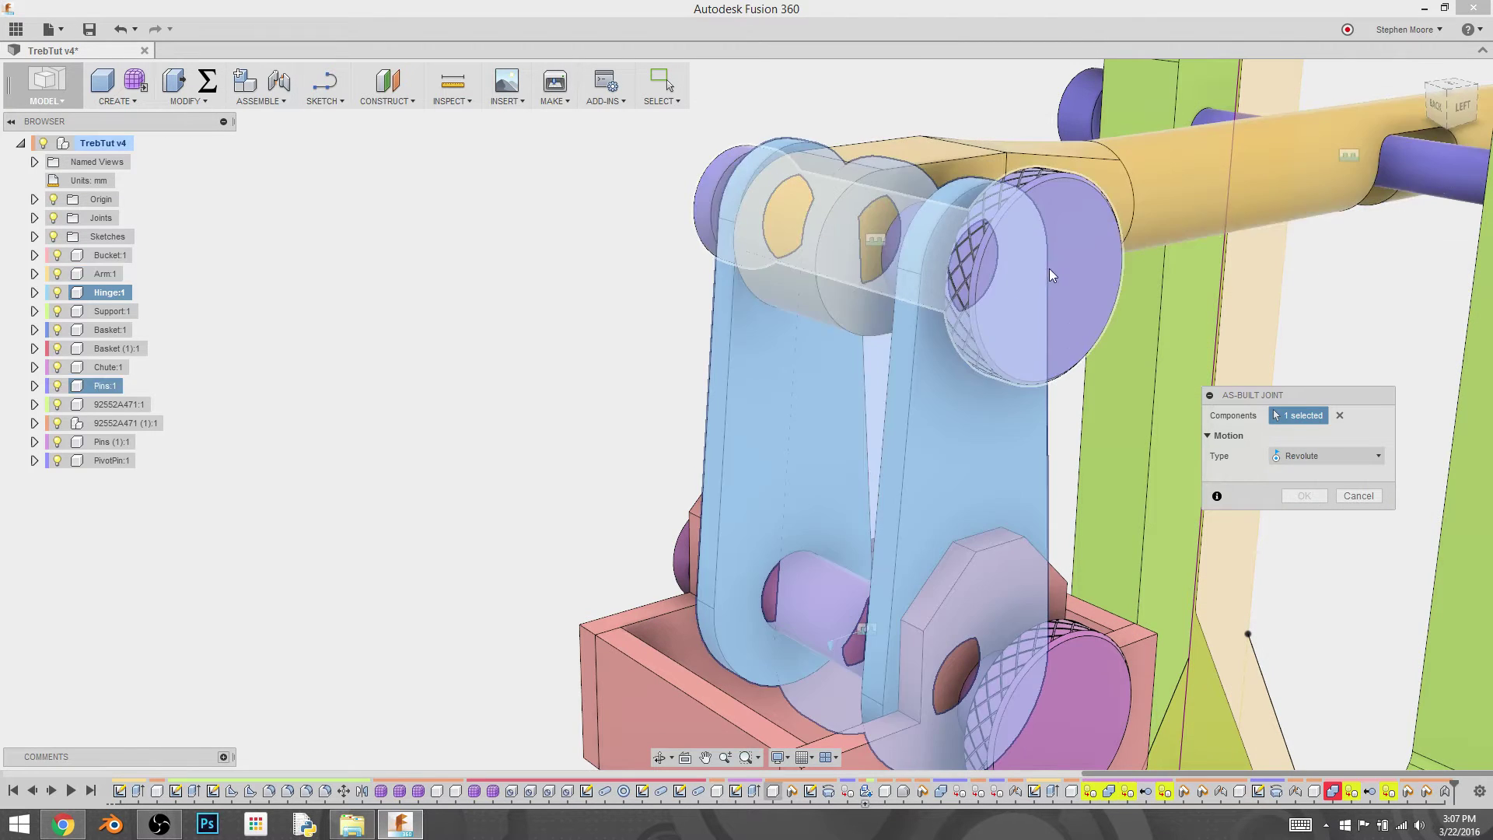
click(1080, 275)
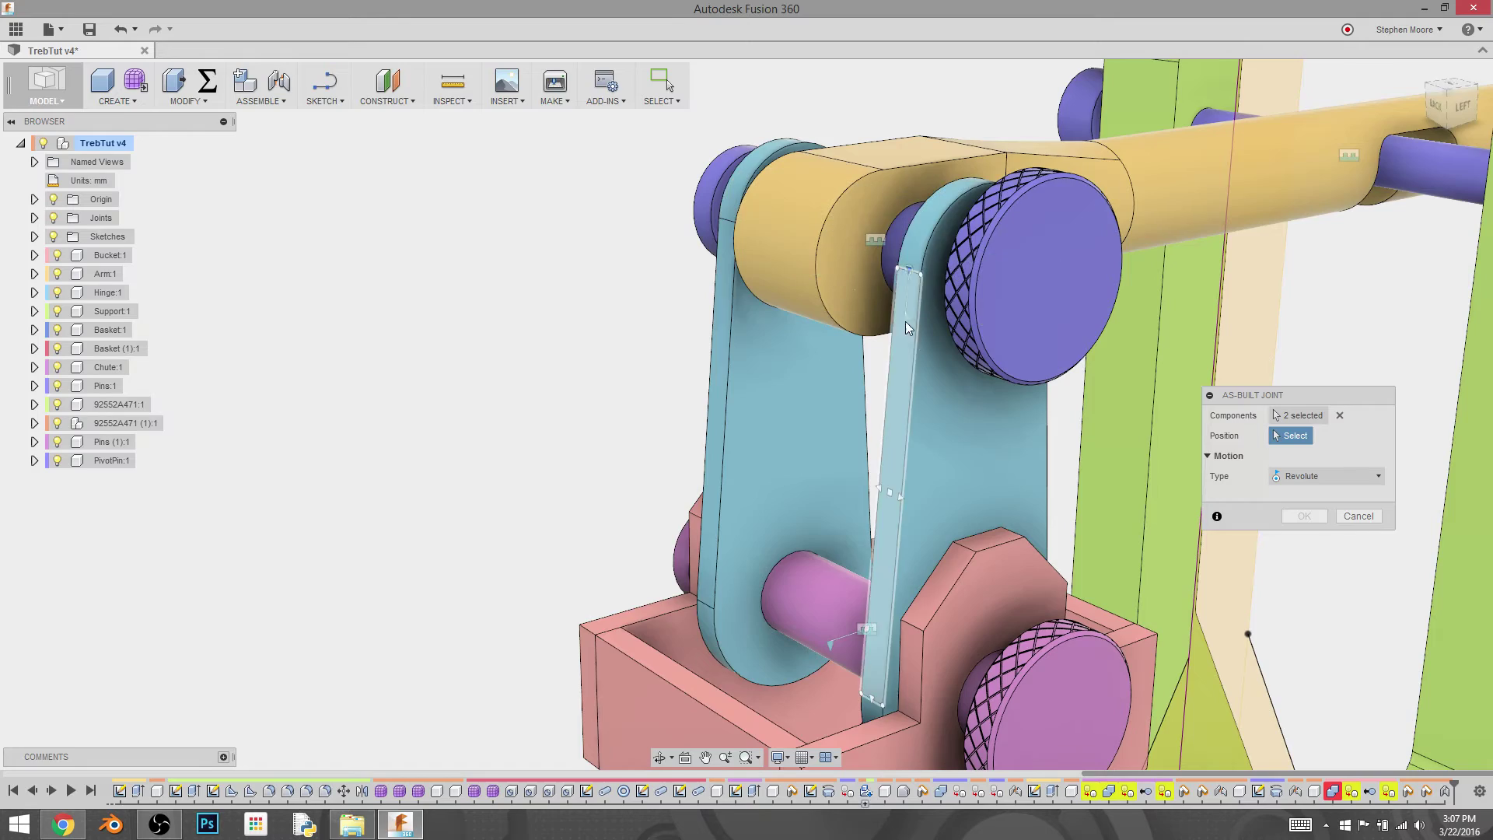
shift+middle_drag(907, 327, 720, 272)
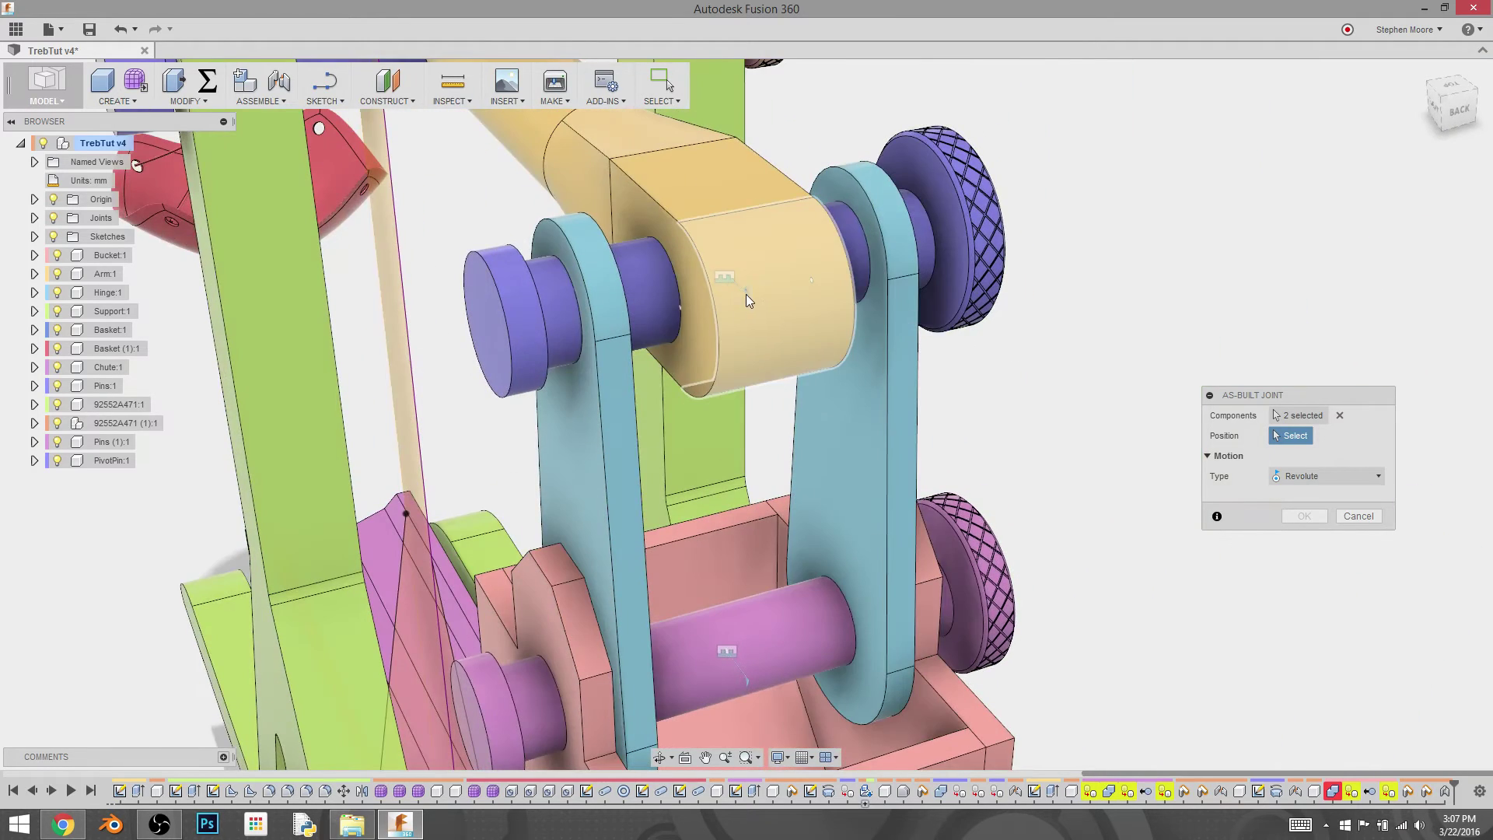
click(748, 294)
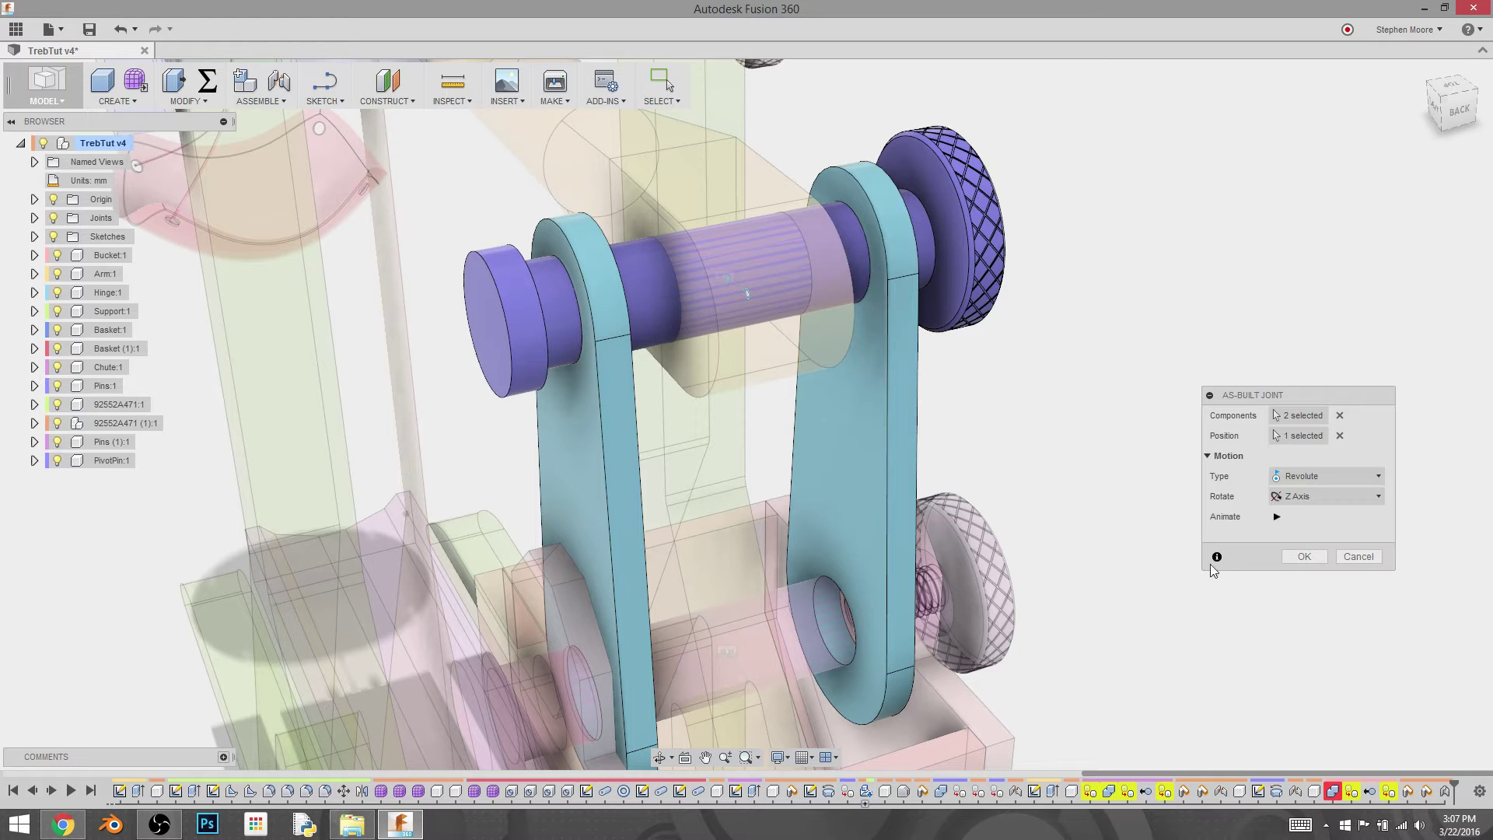
Clear the components and re-pick the hinge and upper pin, keeping Revolute motion
click(1336, 415)
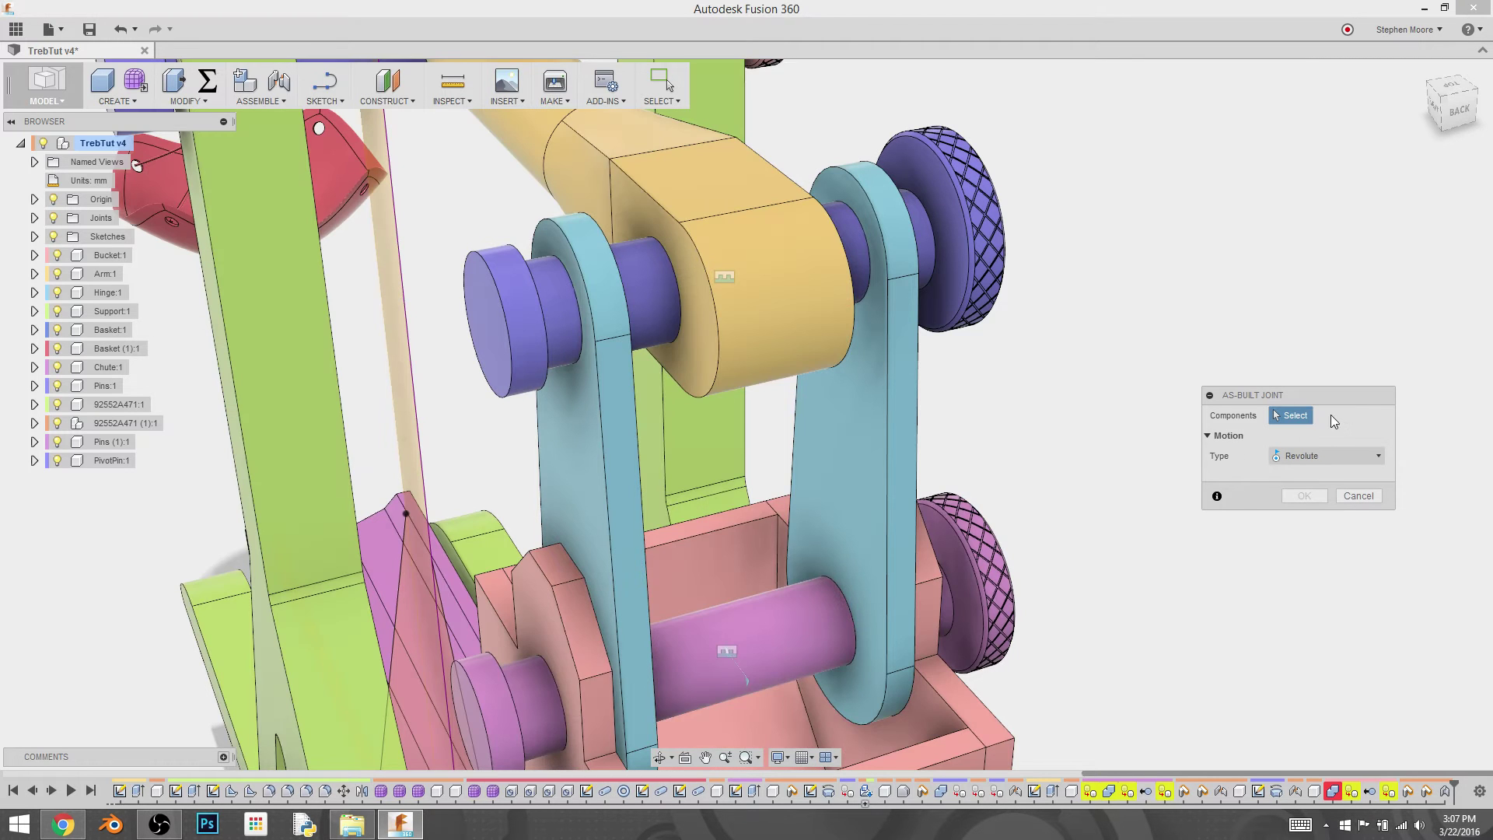
click(782, 427)
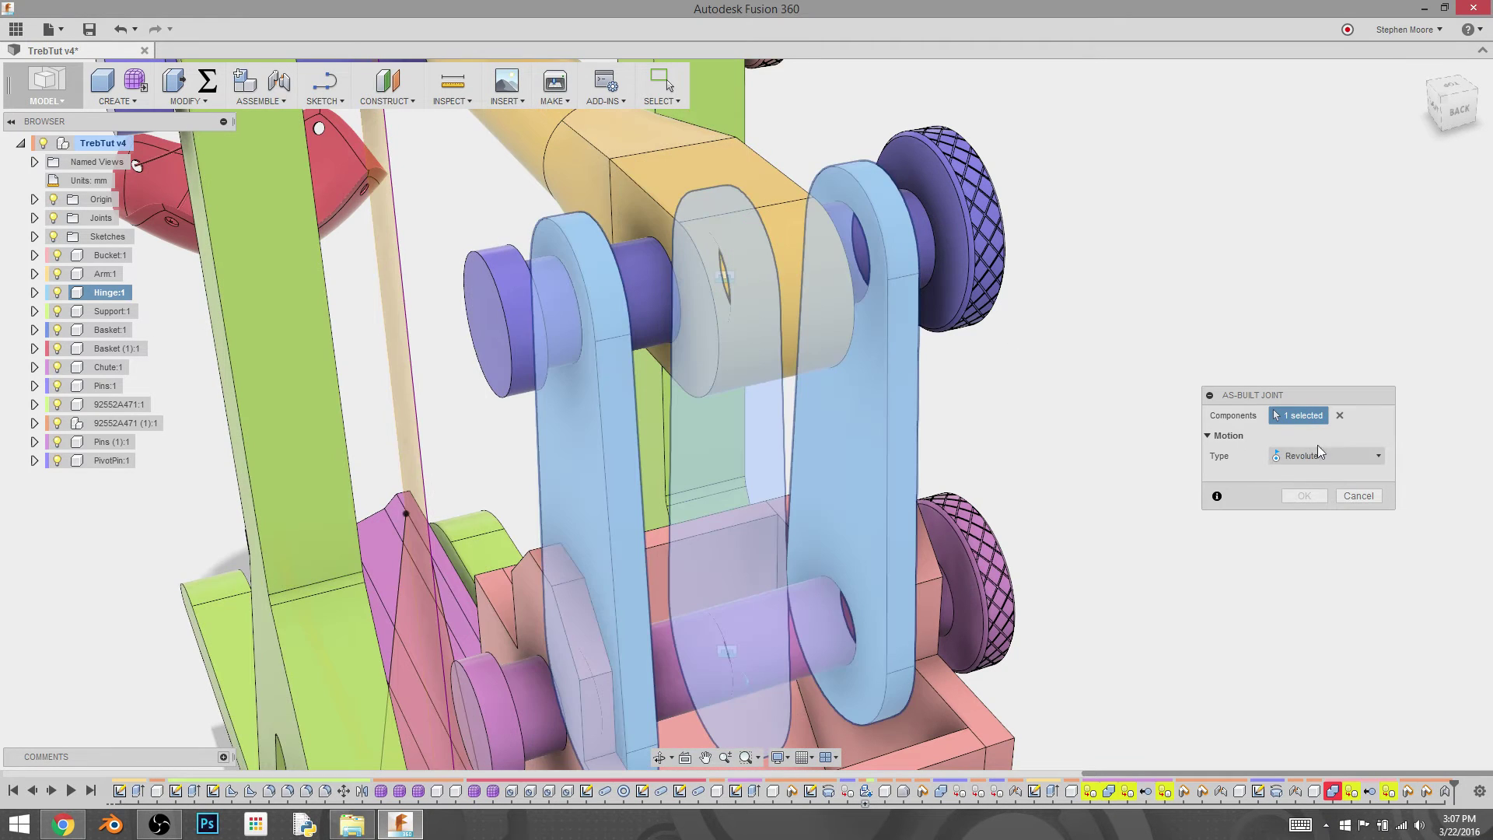
click(1337, 459)
click(1326, 497)
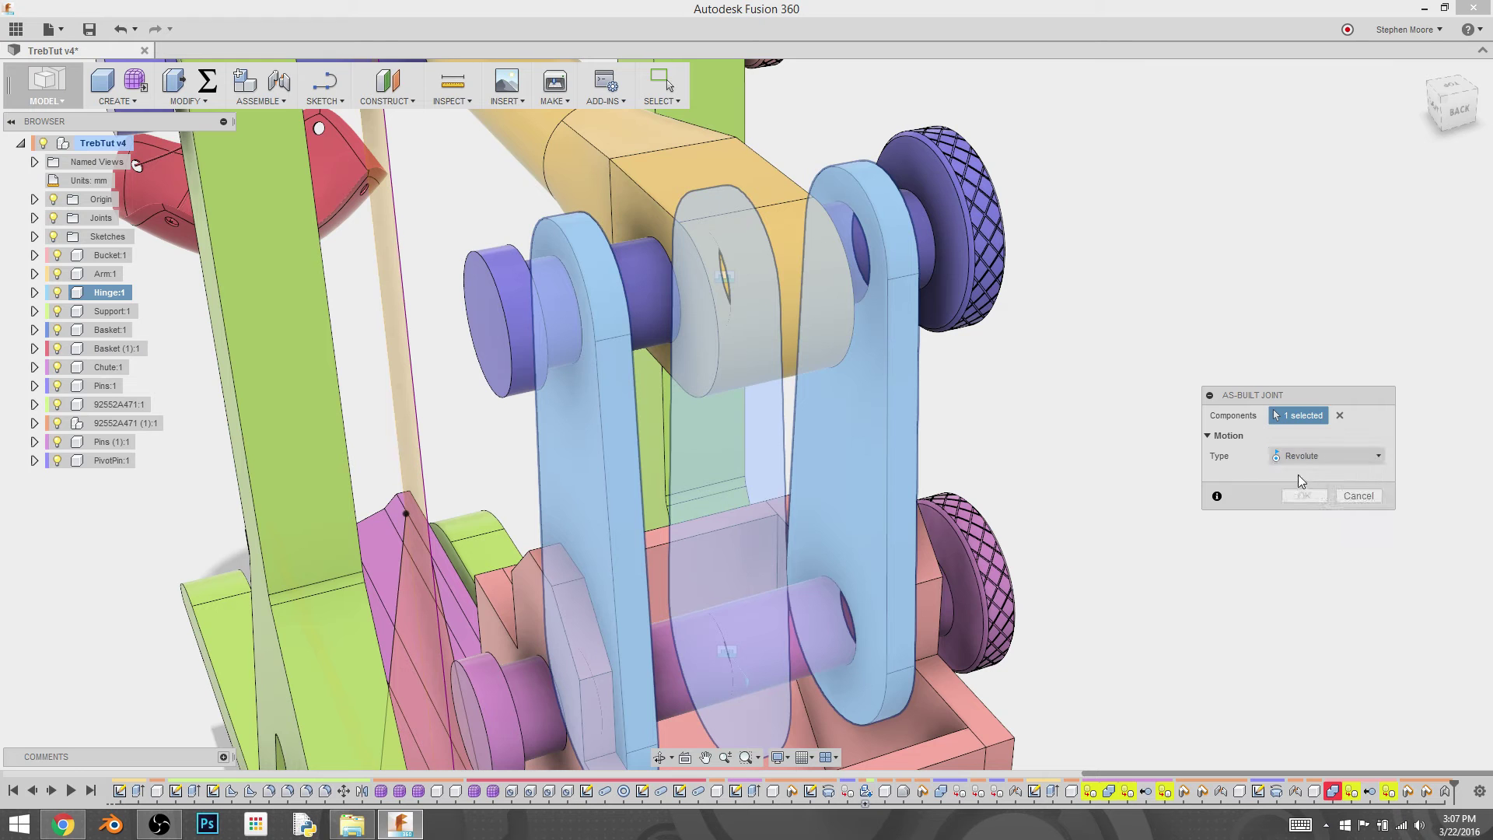
click(499, 292)
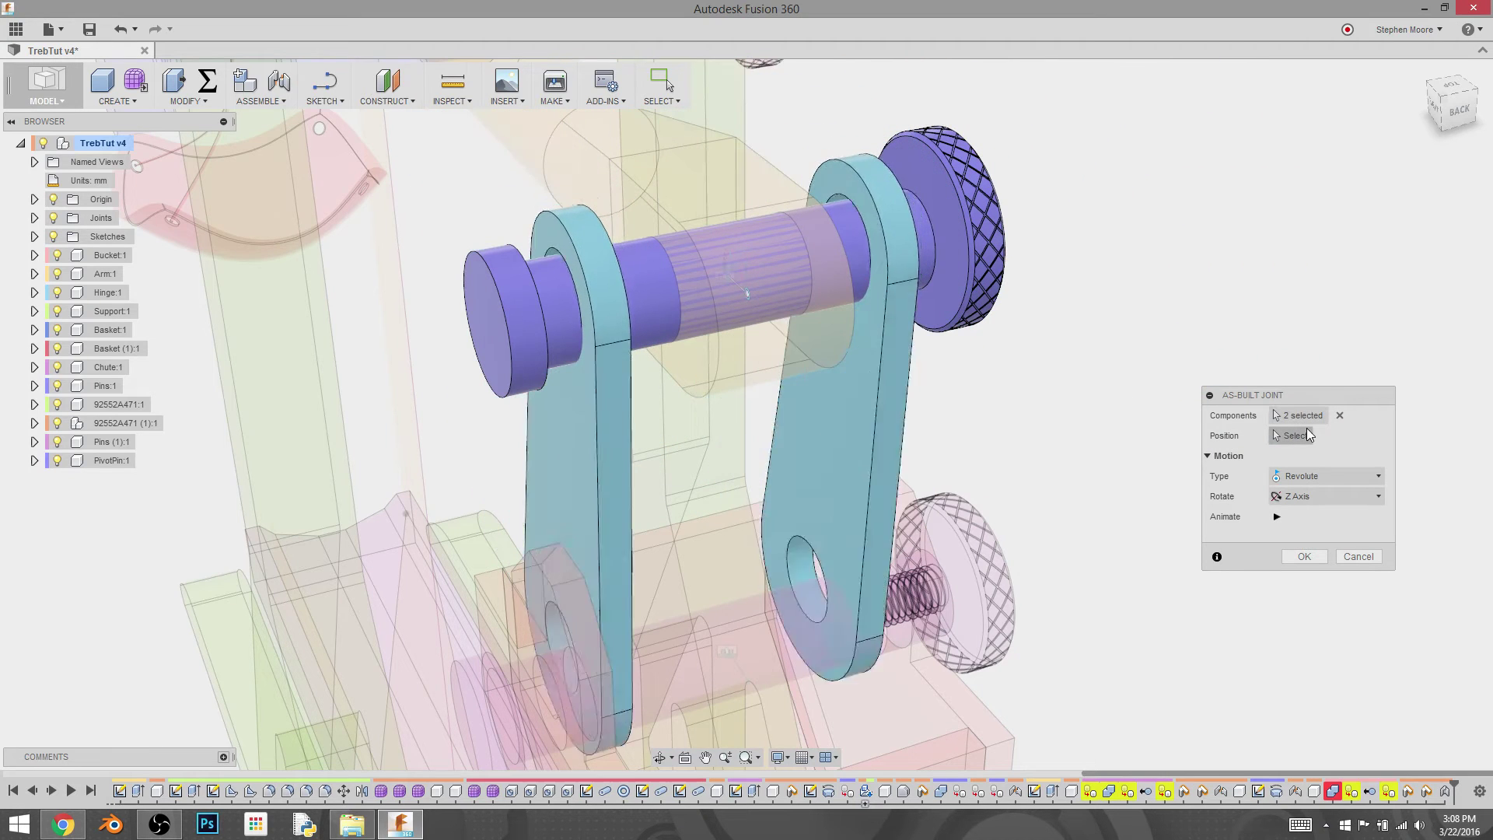
click(1307, 432)
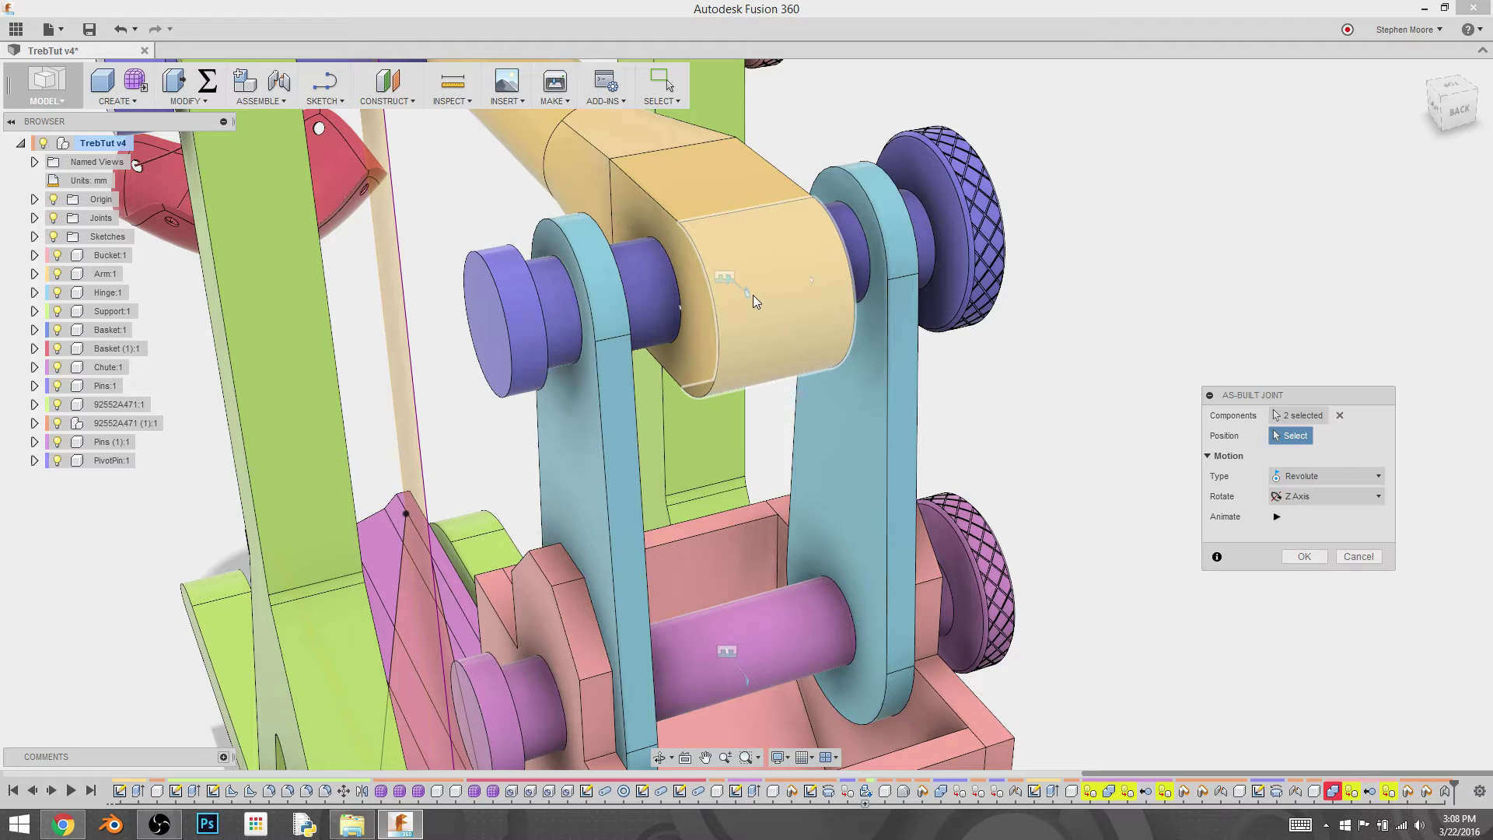
Hide Arm:1, set the pivot at the pin's end face, and confirm the joint
click(57, 275)
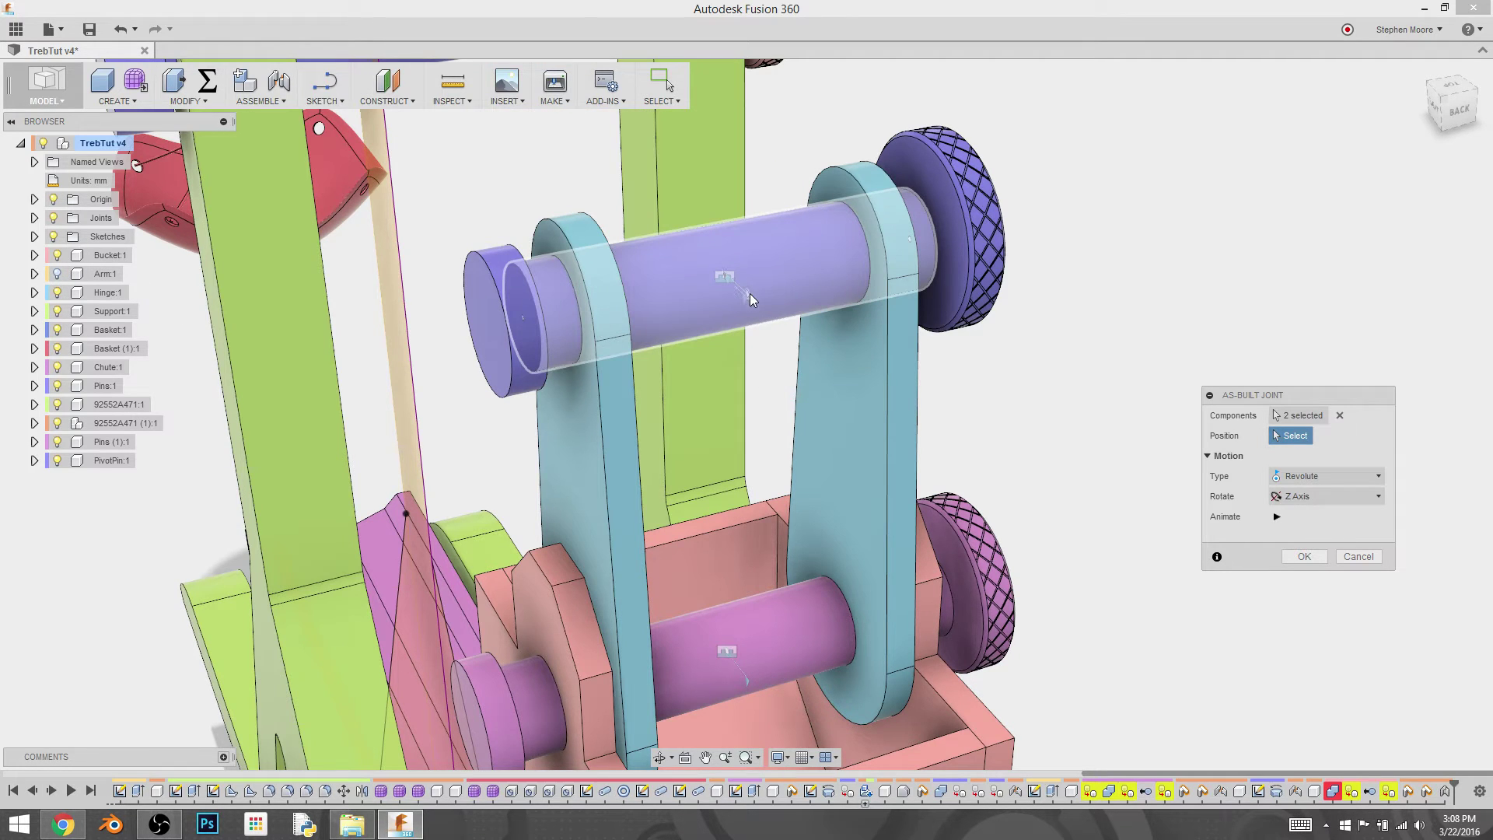
shift+middle_drag(734, 320, 810, 333)
click(810, 333)
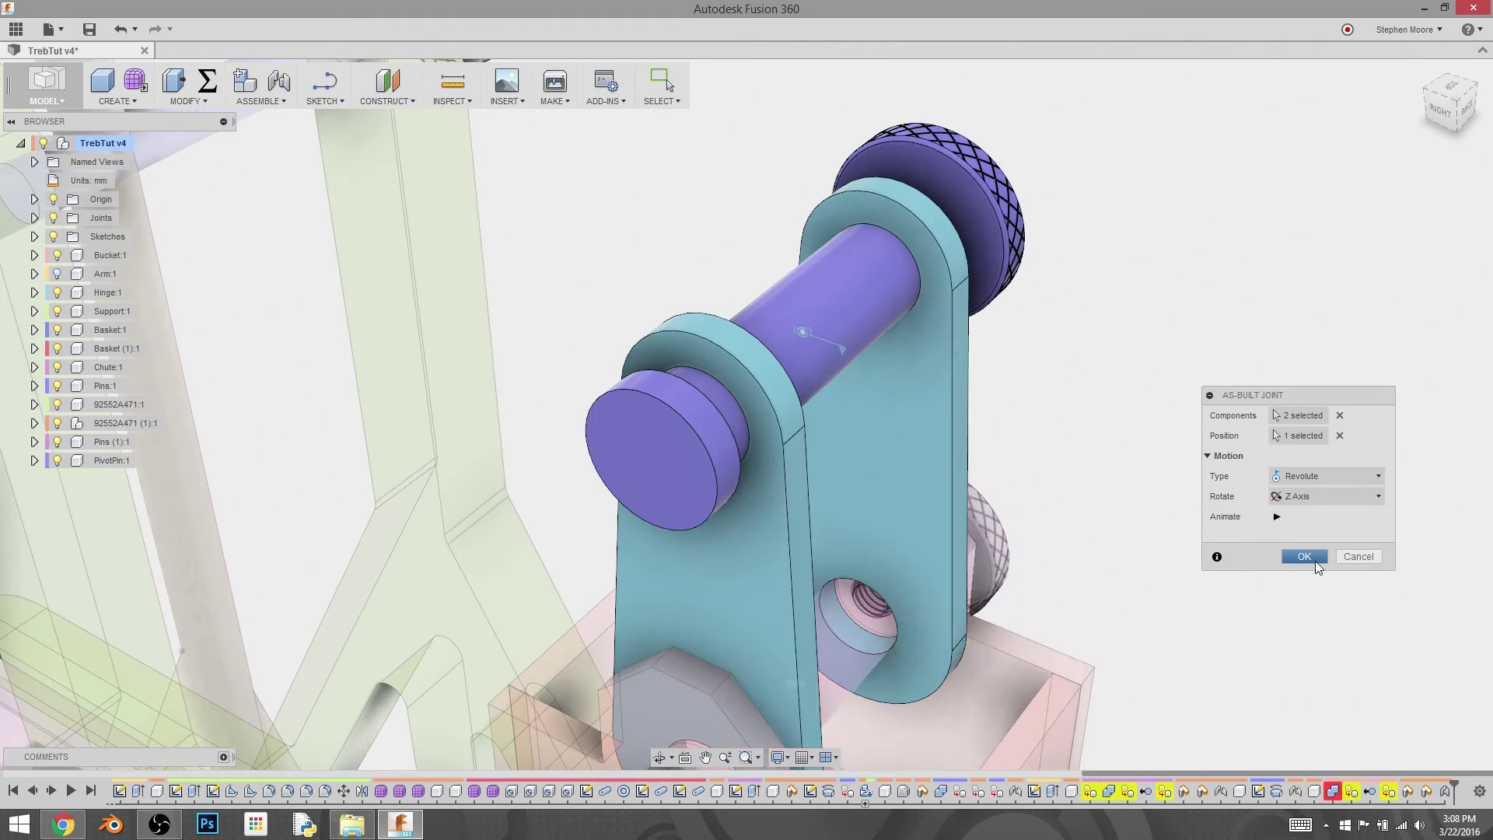
click(1315, 562)
shift+middle_drag(1305, 566, 1133, 527)
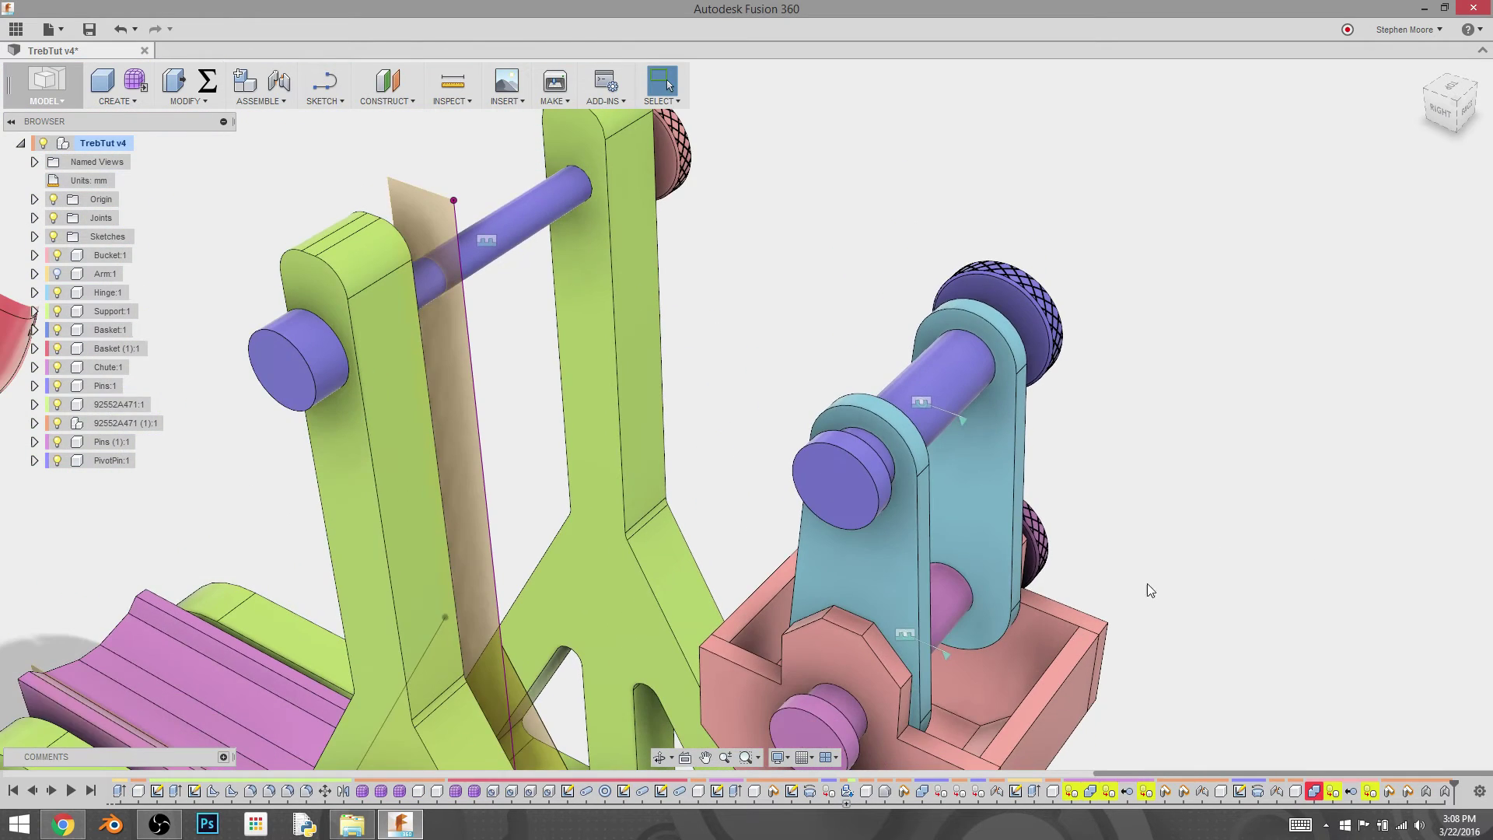
Show Arm:1 again, select the Pins:1 component, and start a new Joint
shift+middle_drag(1143, 580, 1134, 548)
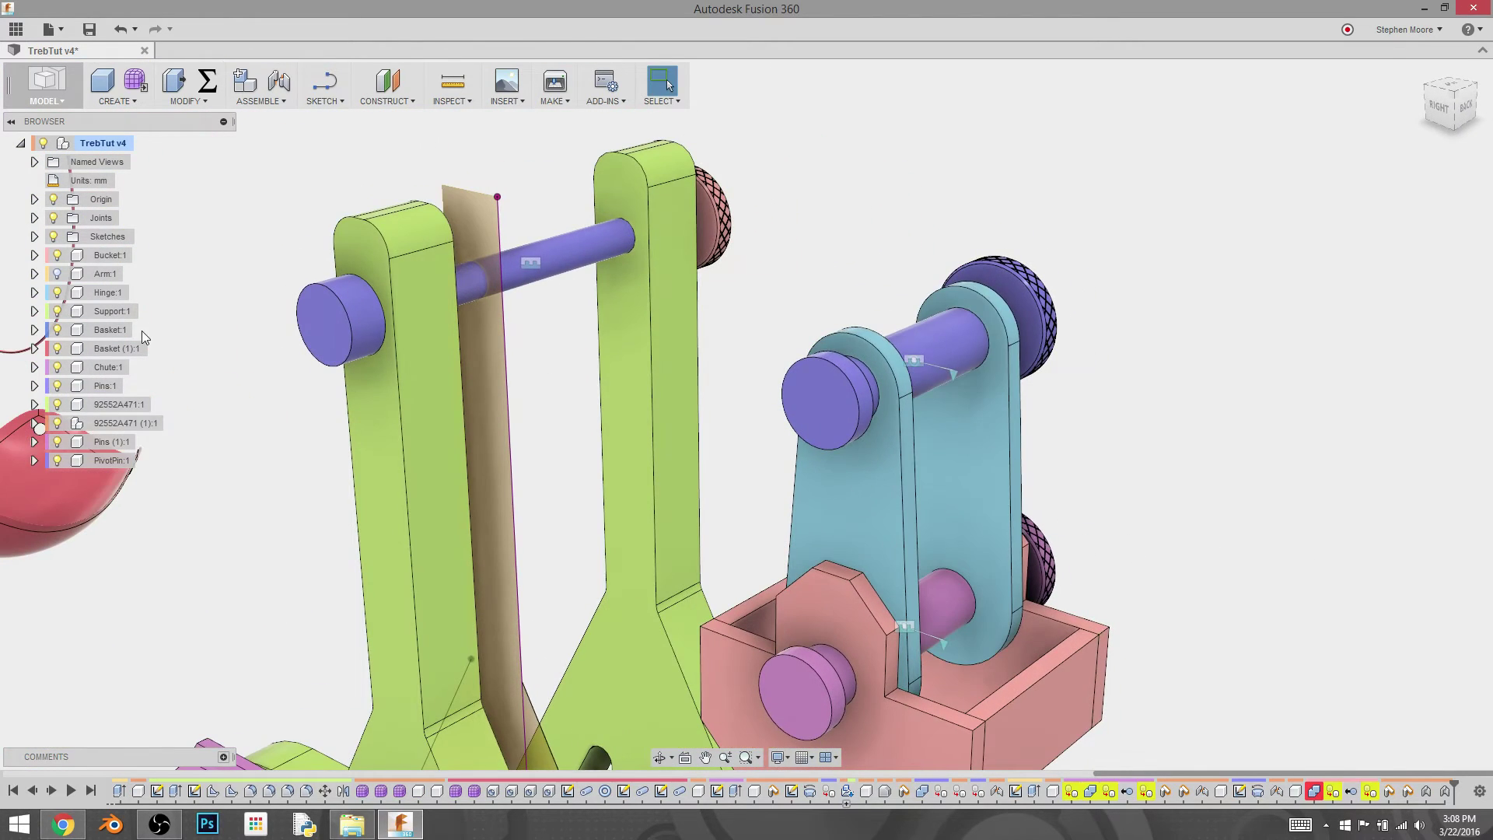
click(54, 274)
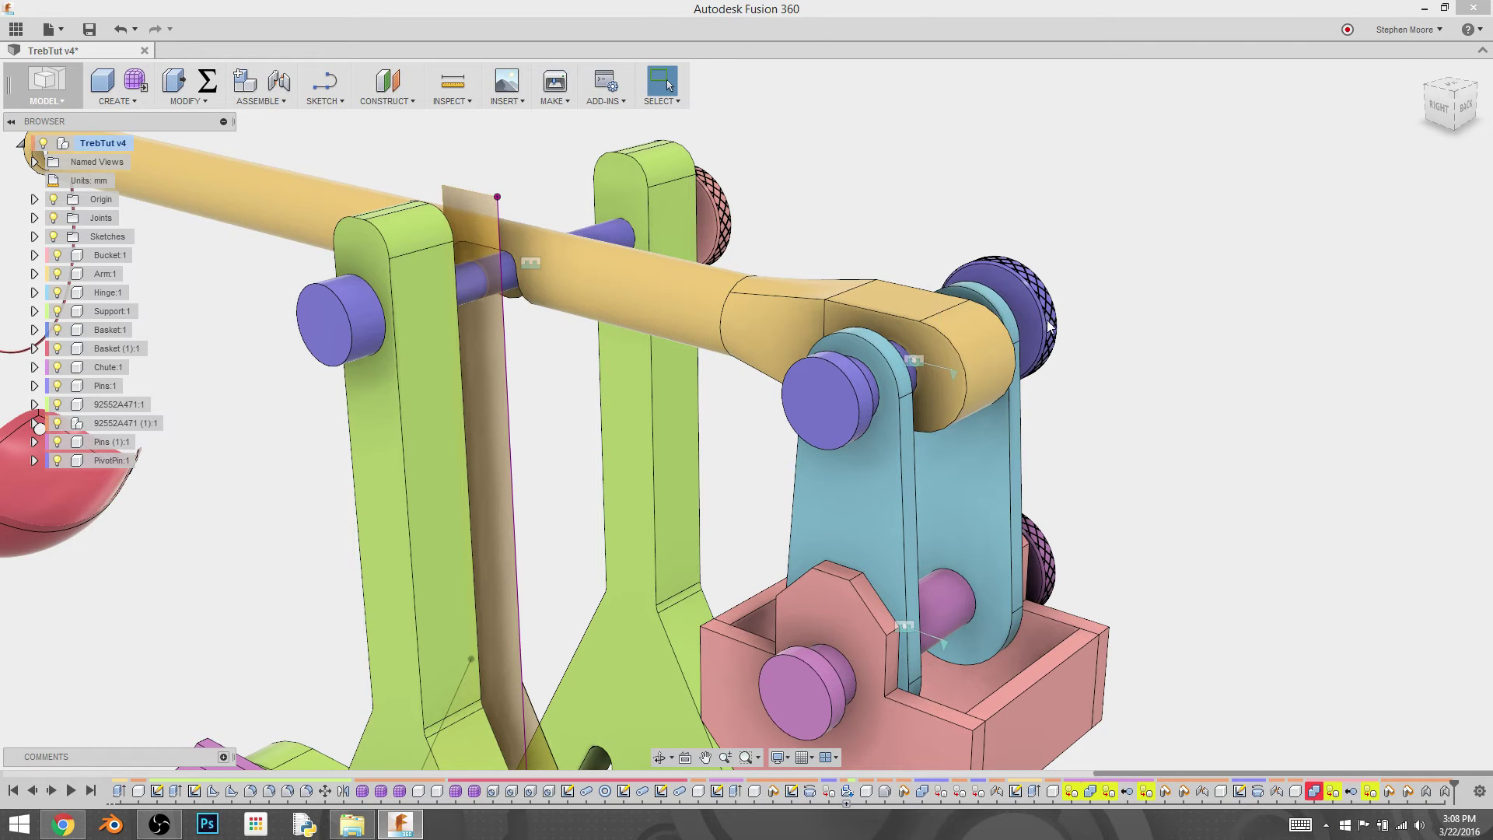
click(1036, 318)
click(1038, 315)
click(262, 98)
click(294, 135)
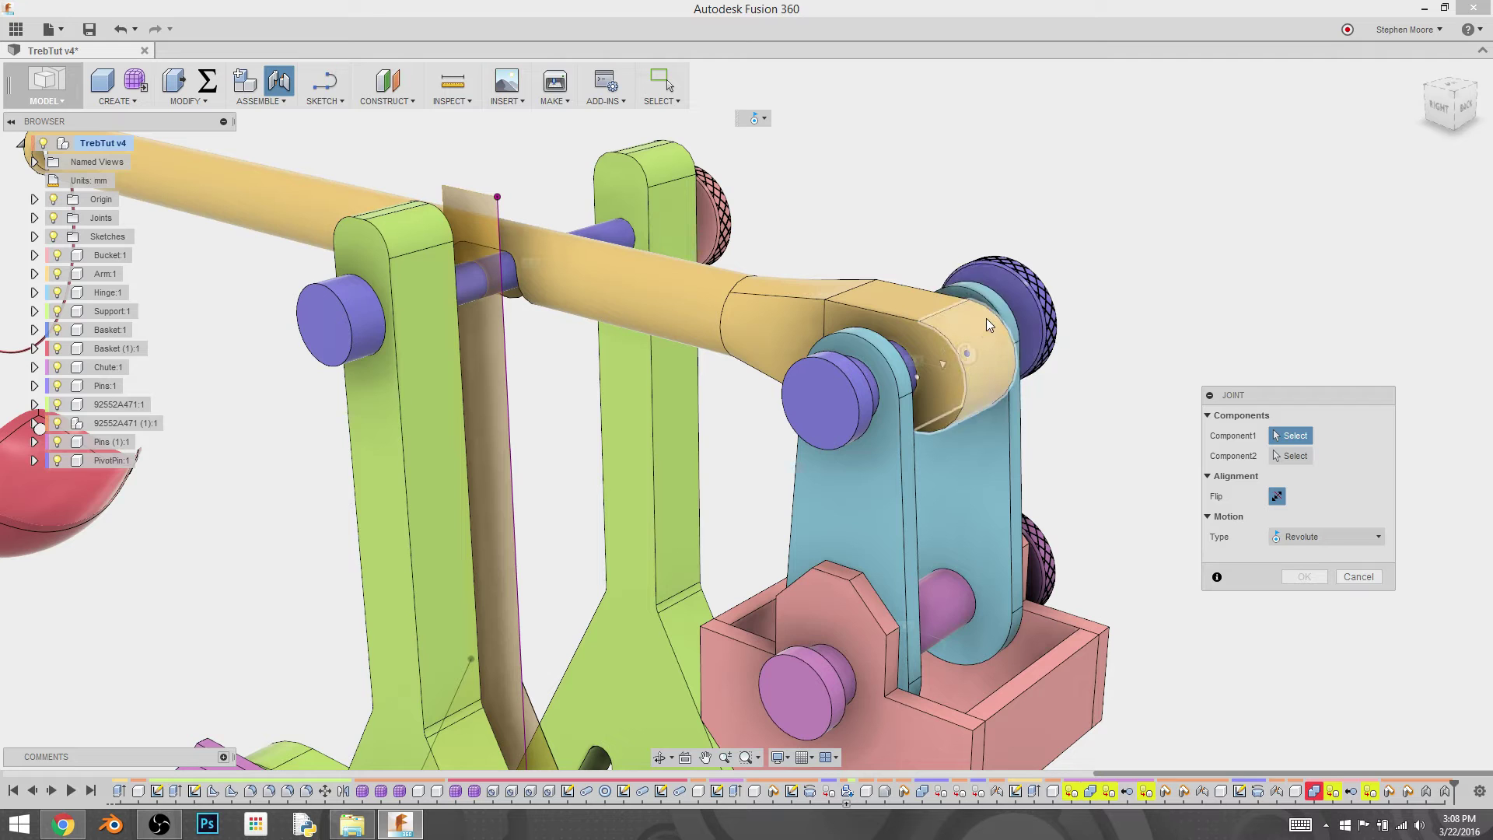
scroll(993, 325, down, 2)
scroll(982, 348, up, 3)
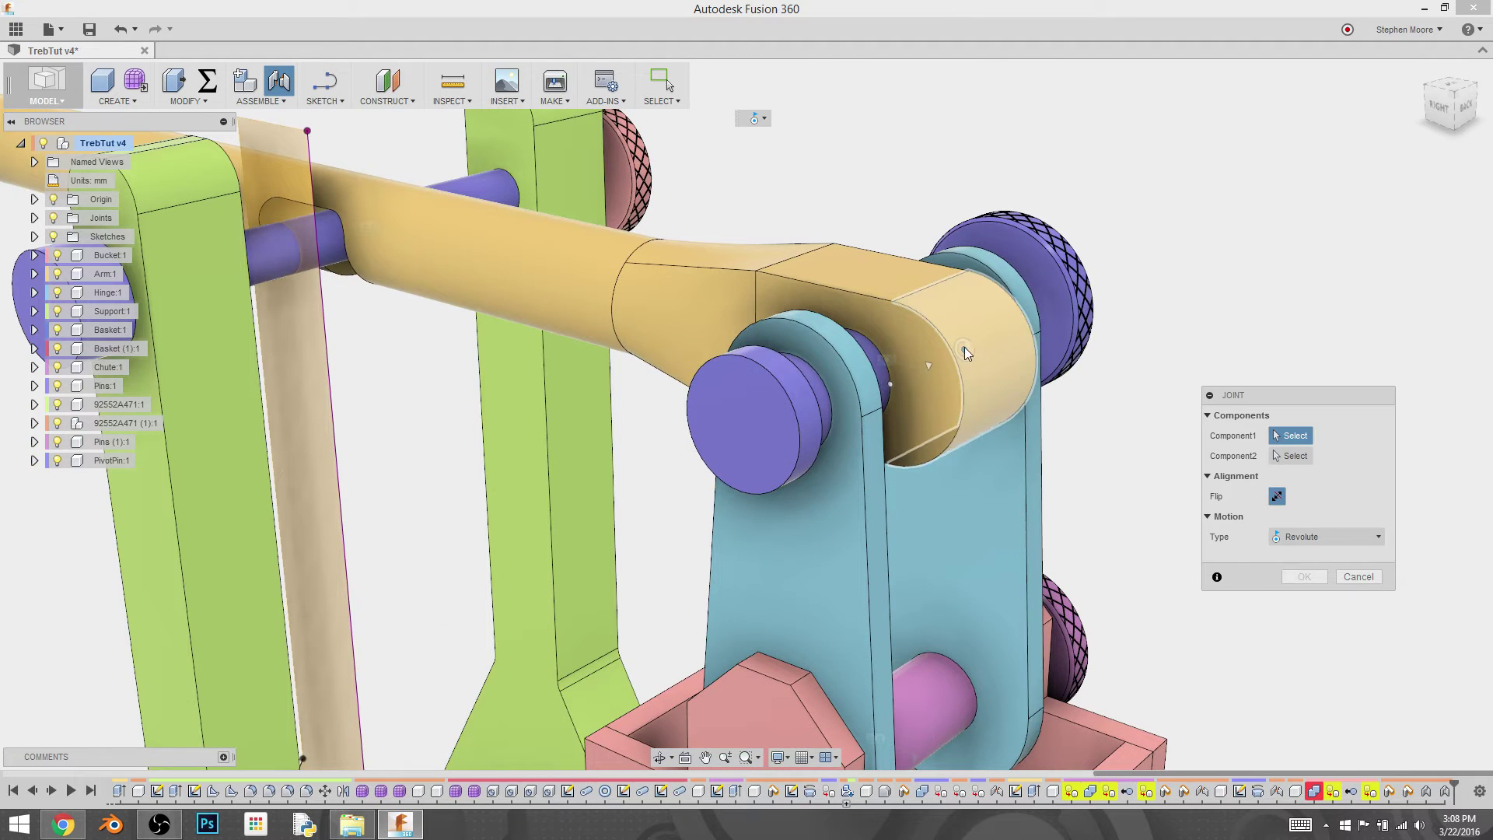
shift+middle_drag(979, 367, 927, 404)
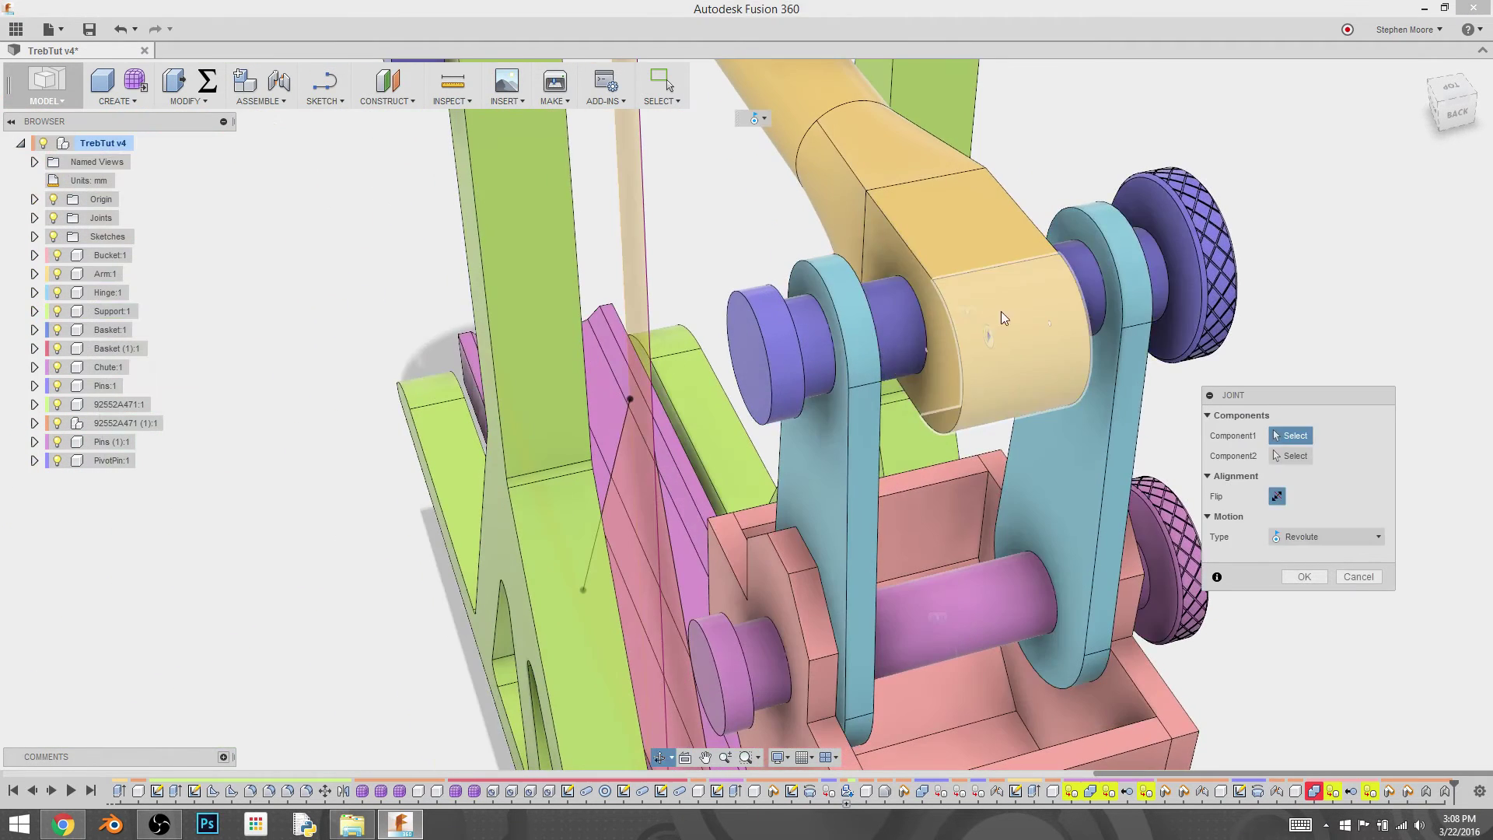
click(988, 336)
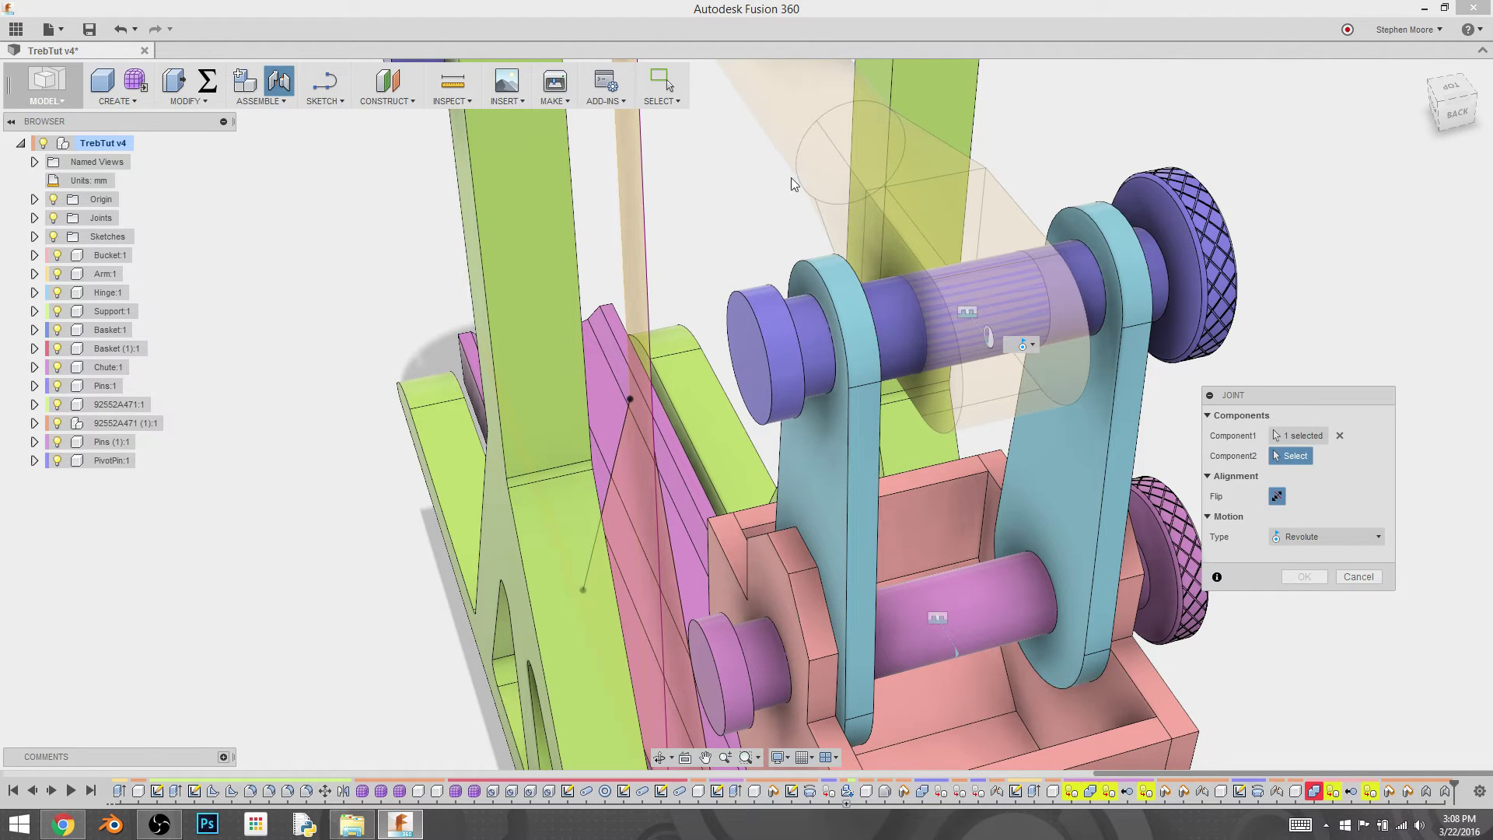
click(968, 316)
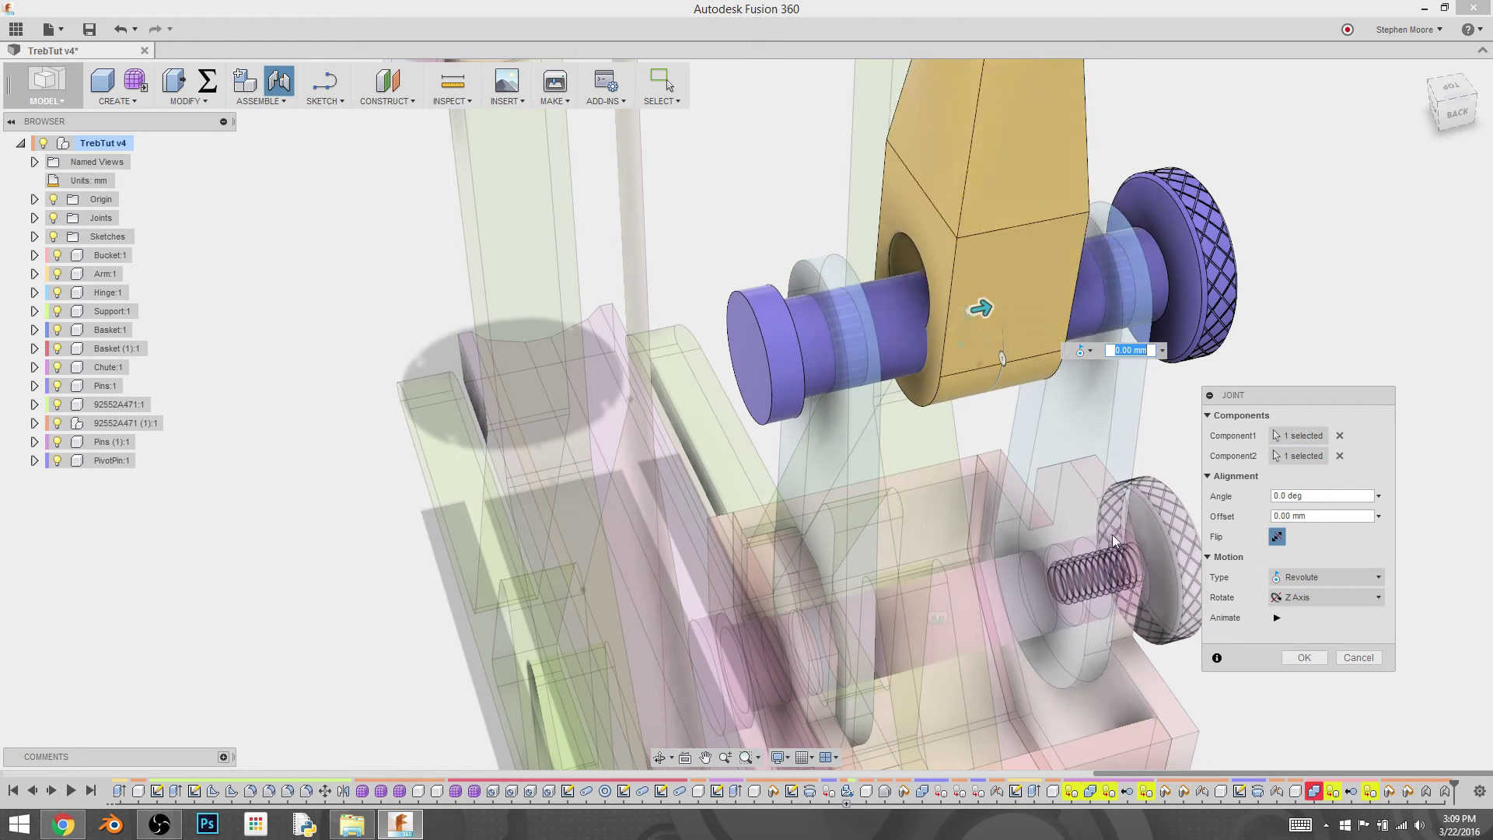
mouse_move(814, 442)
shift+middle_down()
mouse_move(941, 449)
mouse_move(916, 360)
mouse_move(1034, 319)
mouse_move(790, 498)
mouse_move(801, 466)
shift+middle_up()
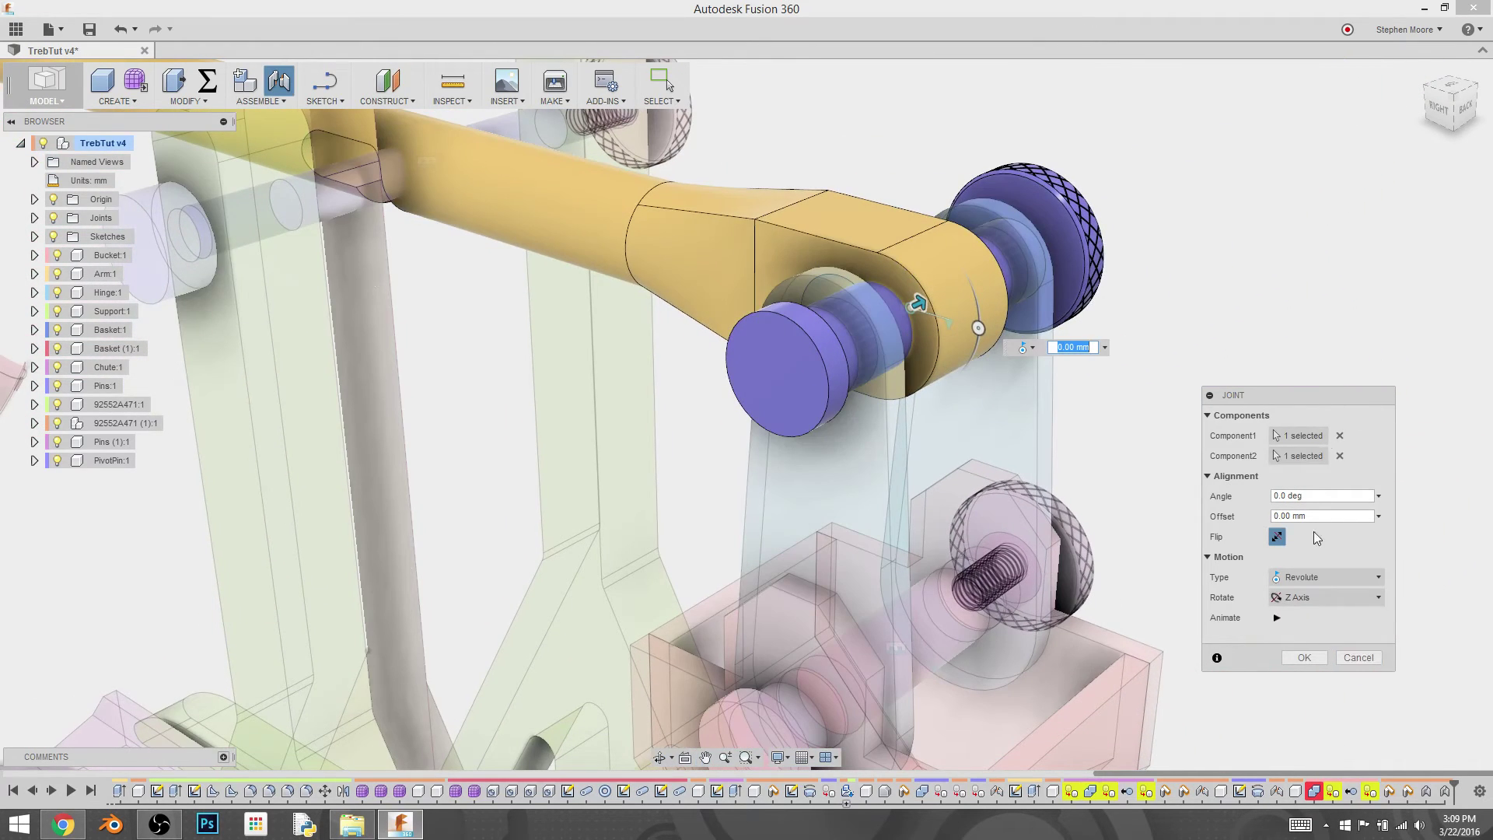
click(1339, 436)
Clear the joint selections and hide Support:1, both Baskets, Chute:1 and Hinge:1
click(1340, 456)
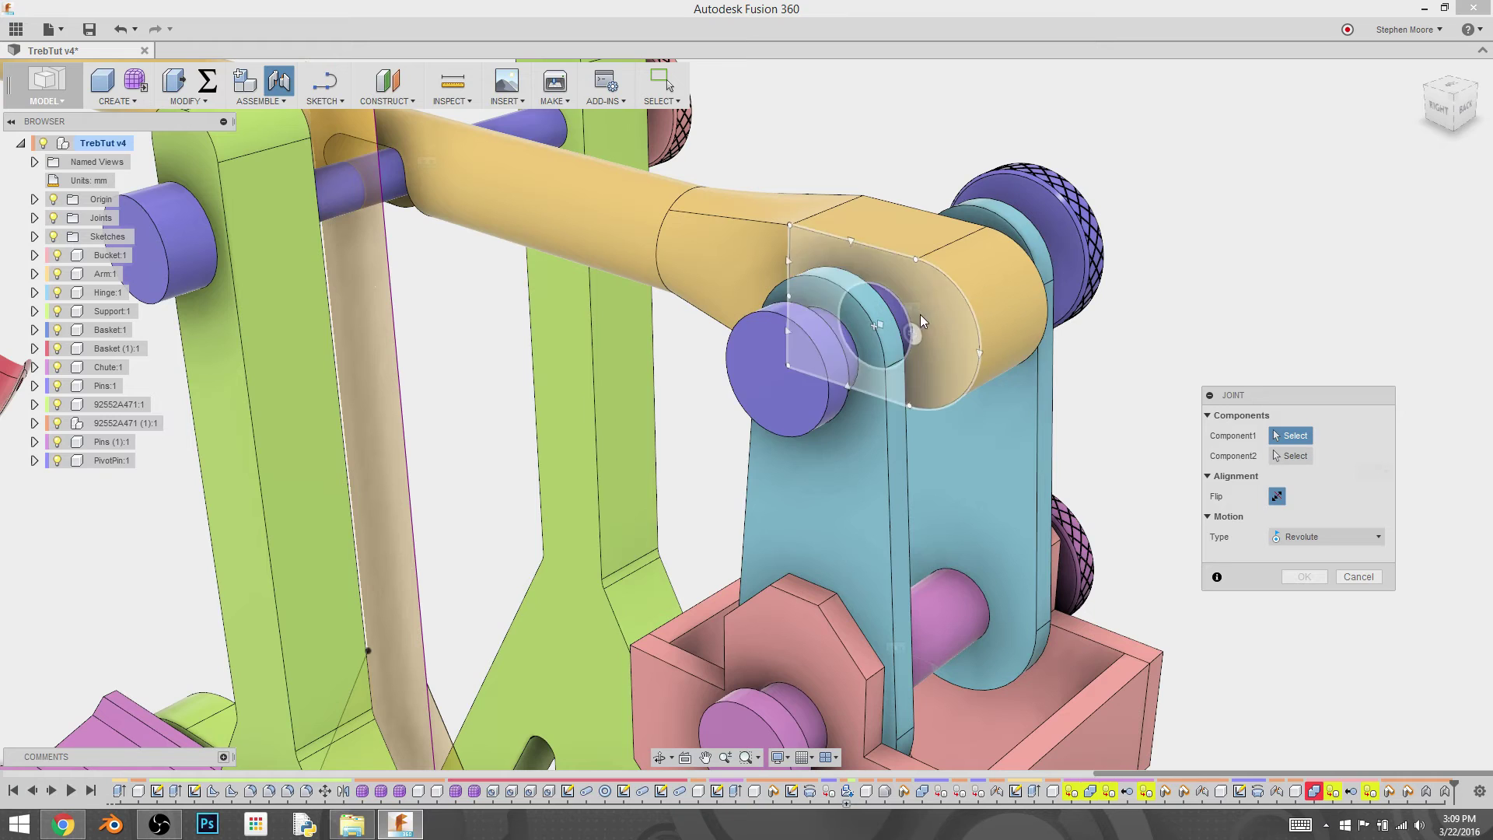
click(57, 312)
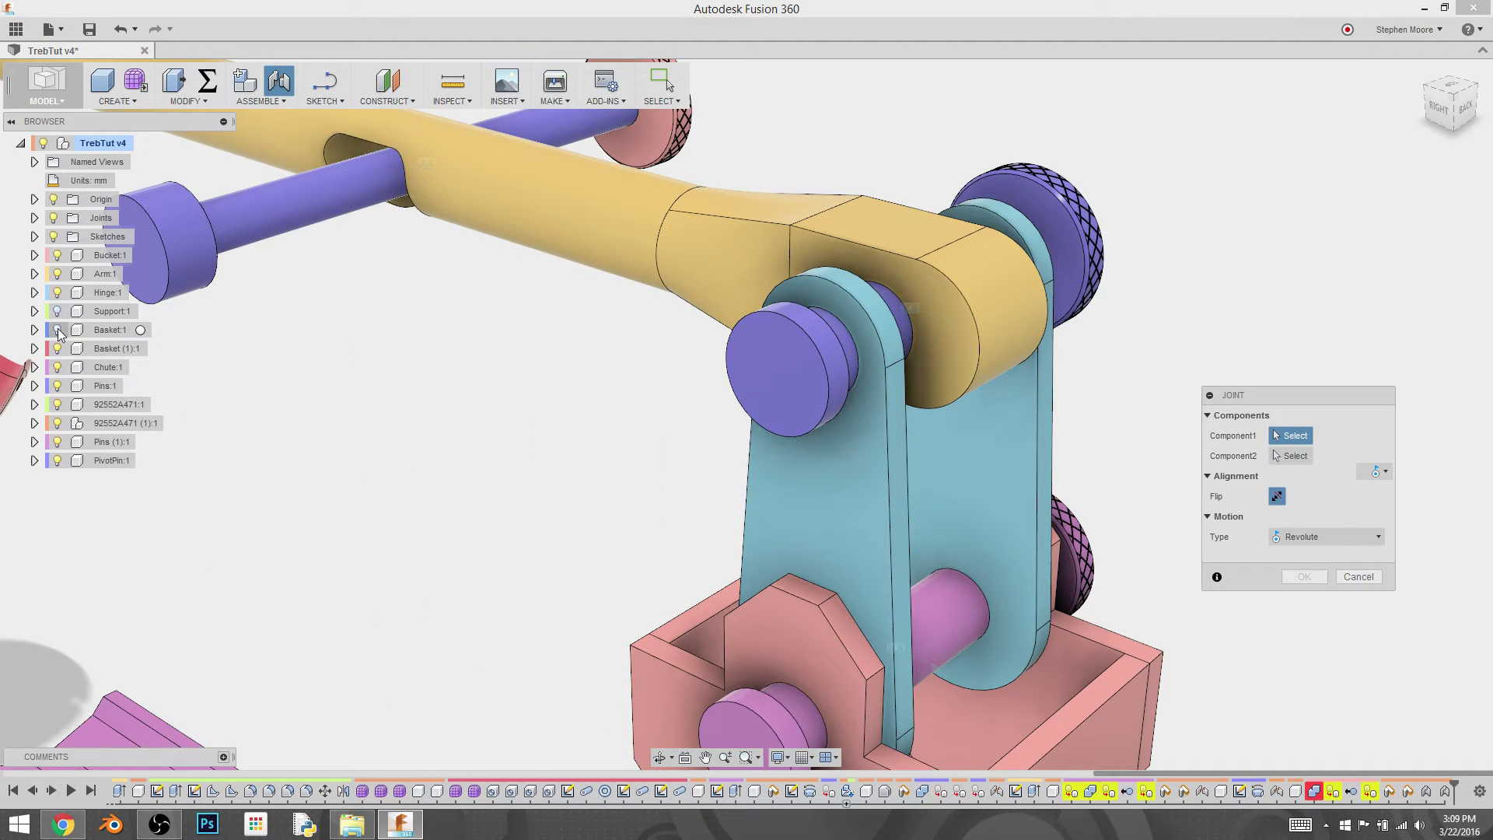
click(57, 330)
click(57, 348)
click(57, 367)
click(57, 385)
click(58, 386)
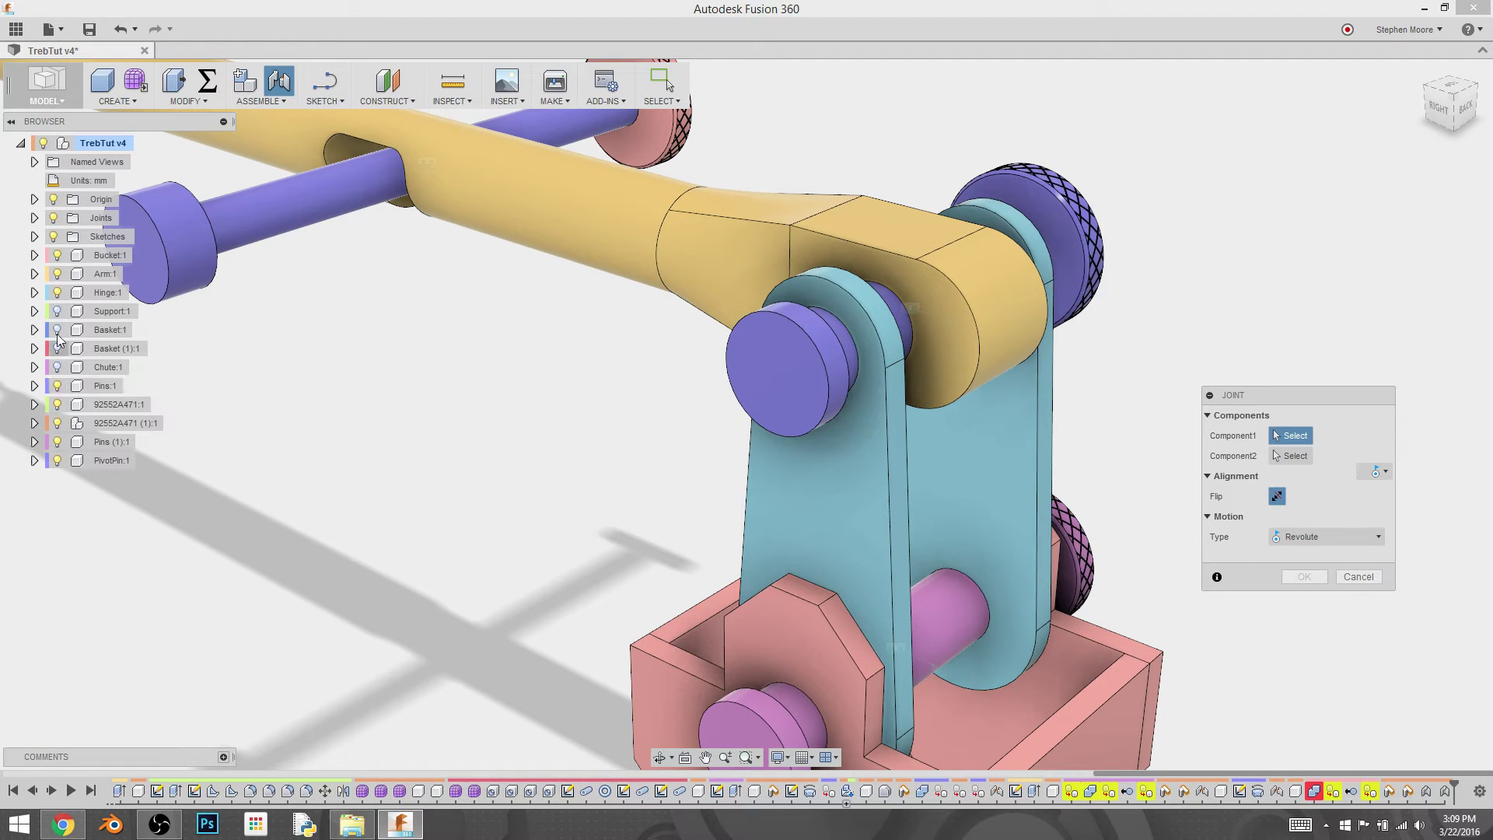
click(56, 292)
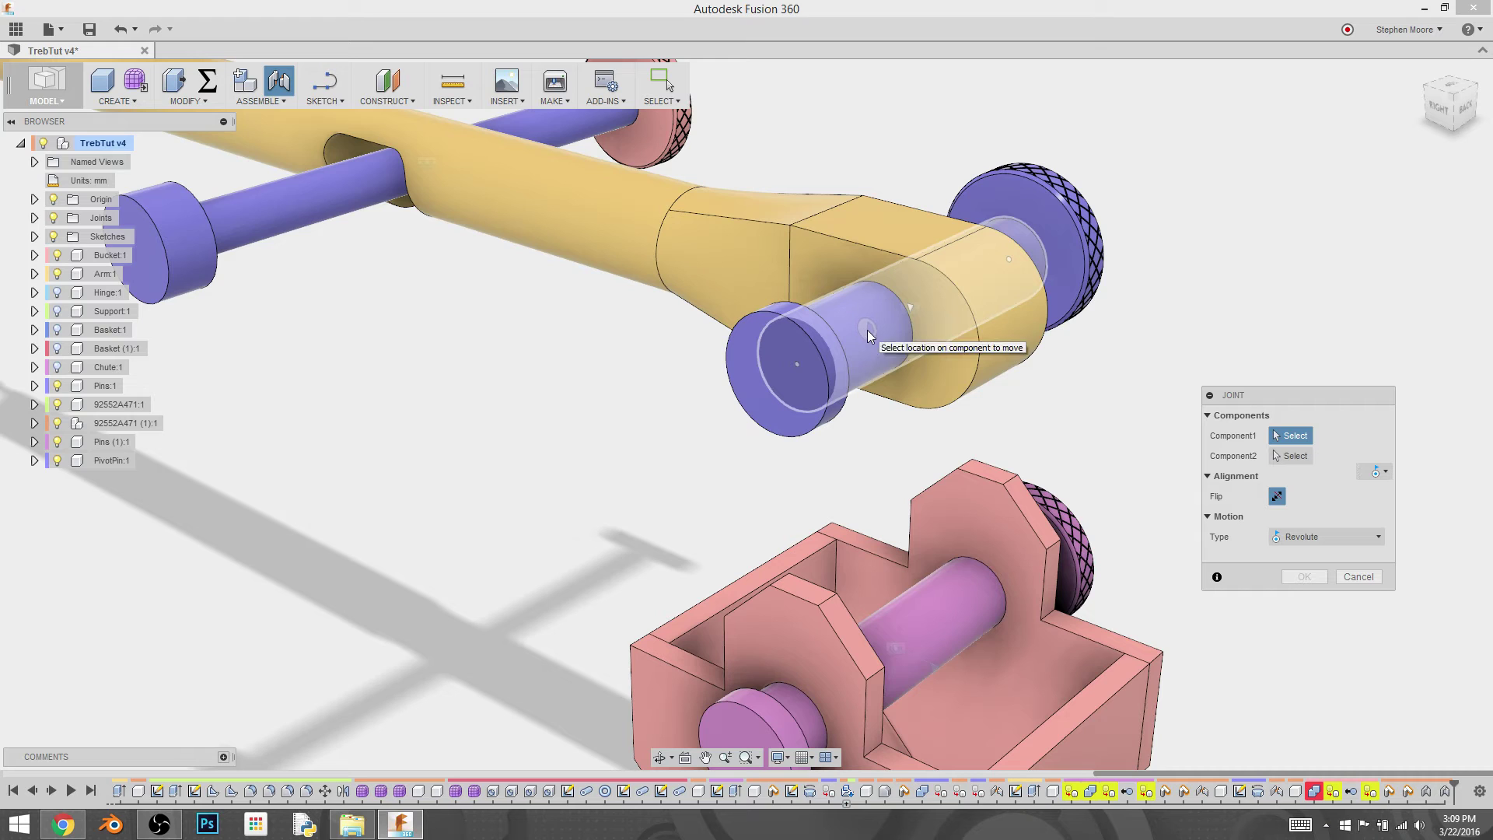
Try joining the pin into the arm's end hole, then clear both selections
click(902, 315)
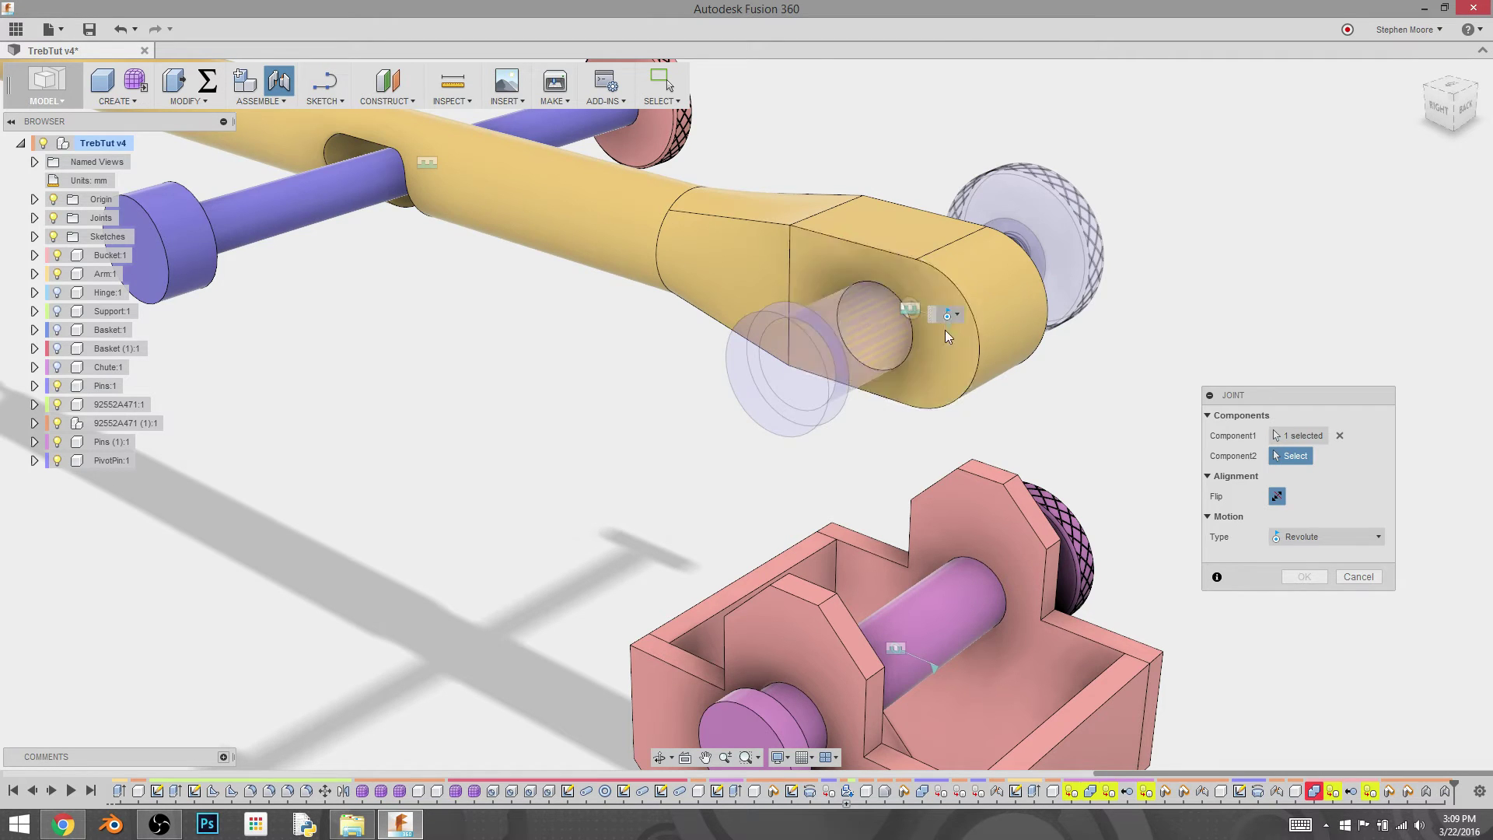
click(879, 325)
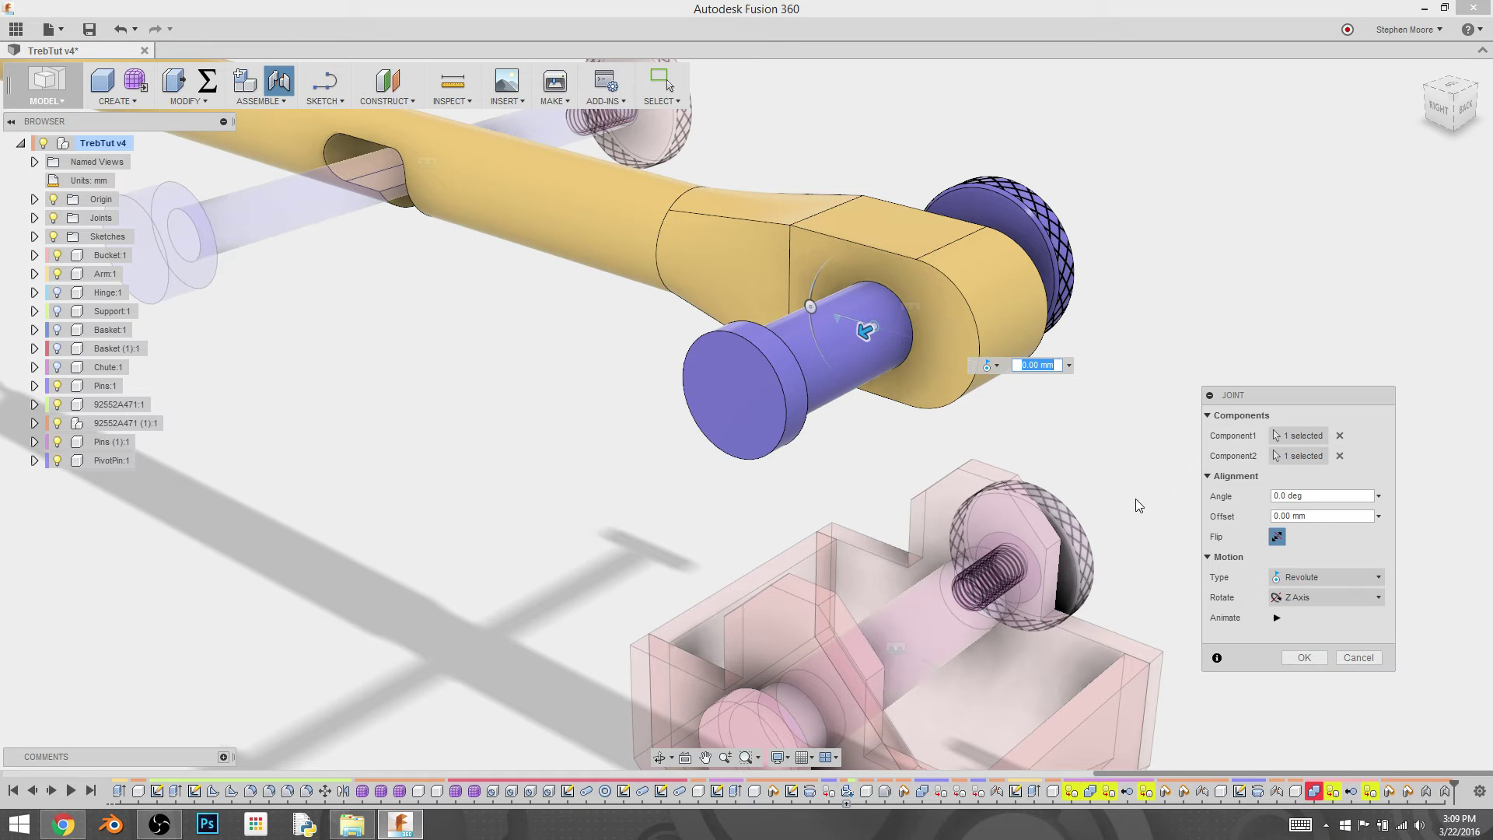
shift+middle_drag(1165, 319, 1034, 395)
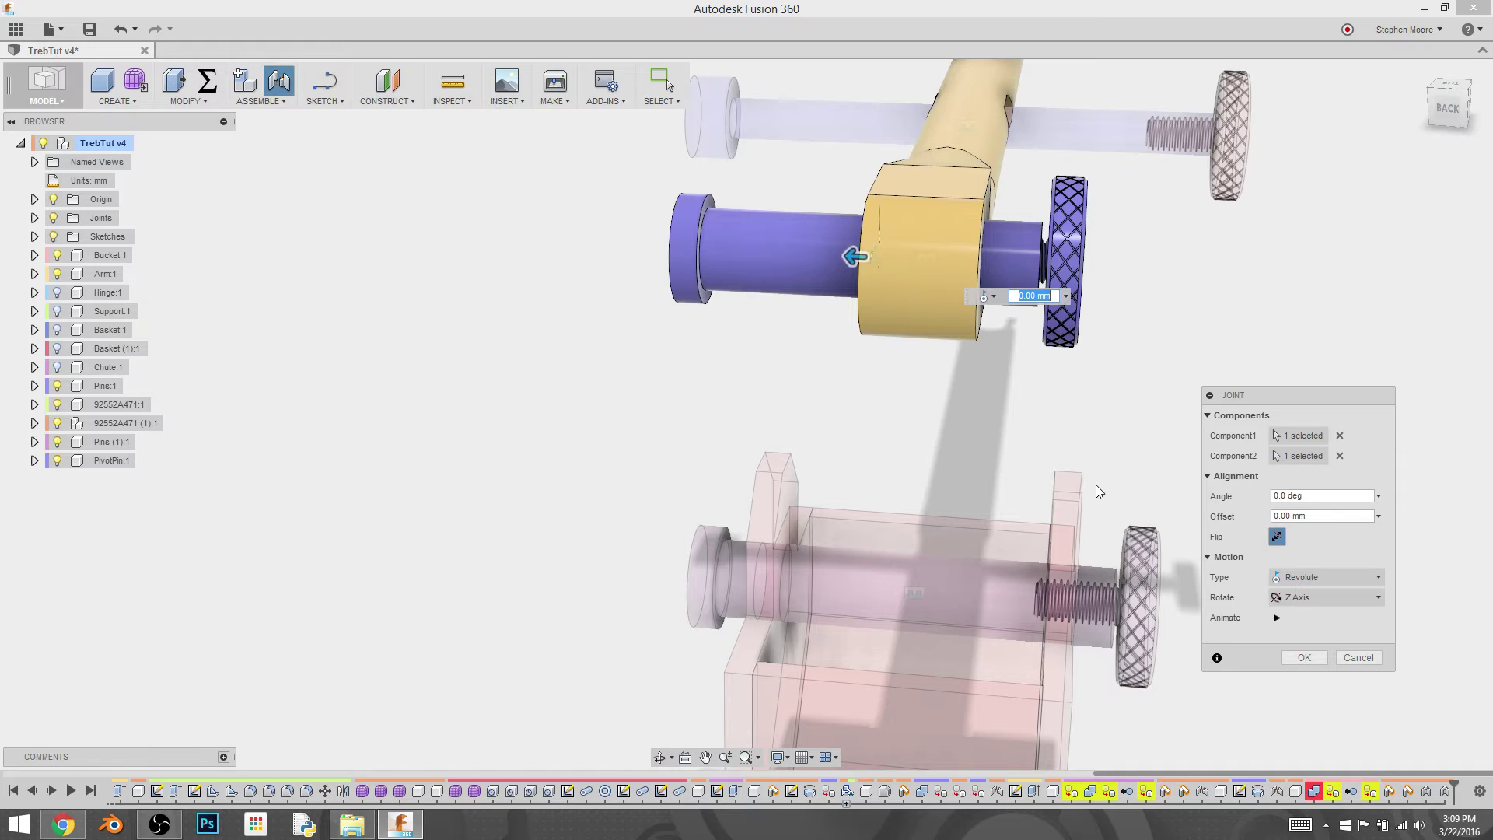
click(1339, 436)
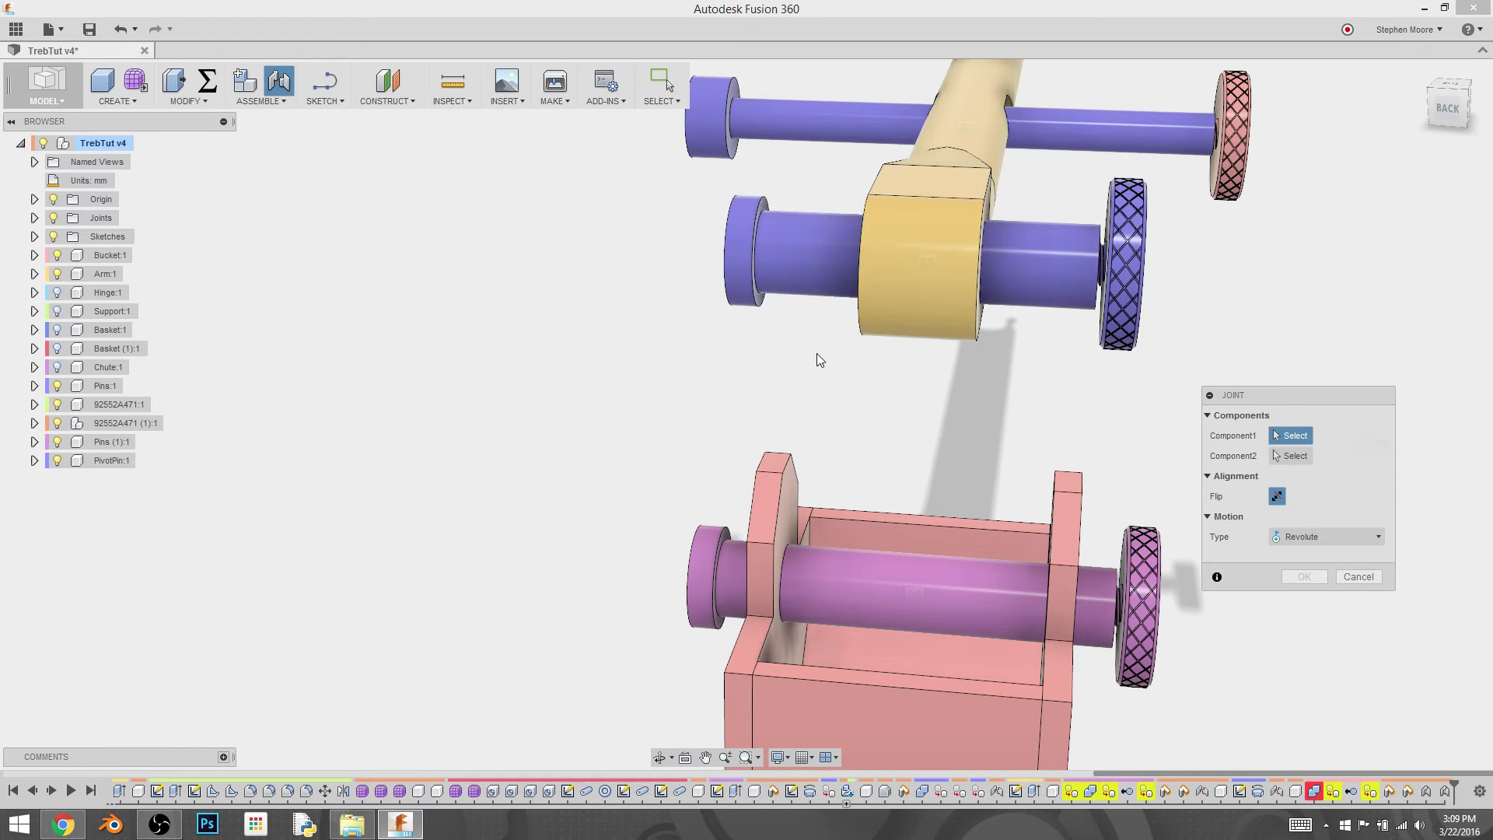
Join the pin's end to the arm's end hole centre with a Revolute joint
shift+middle_drag(825, 353, 837, 277)
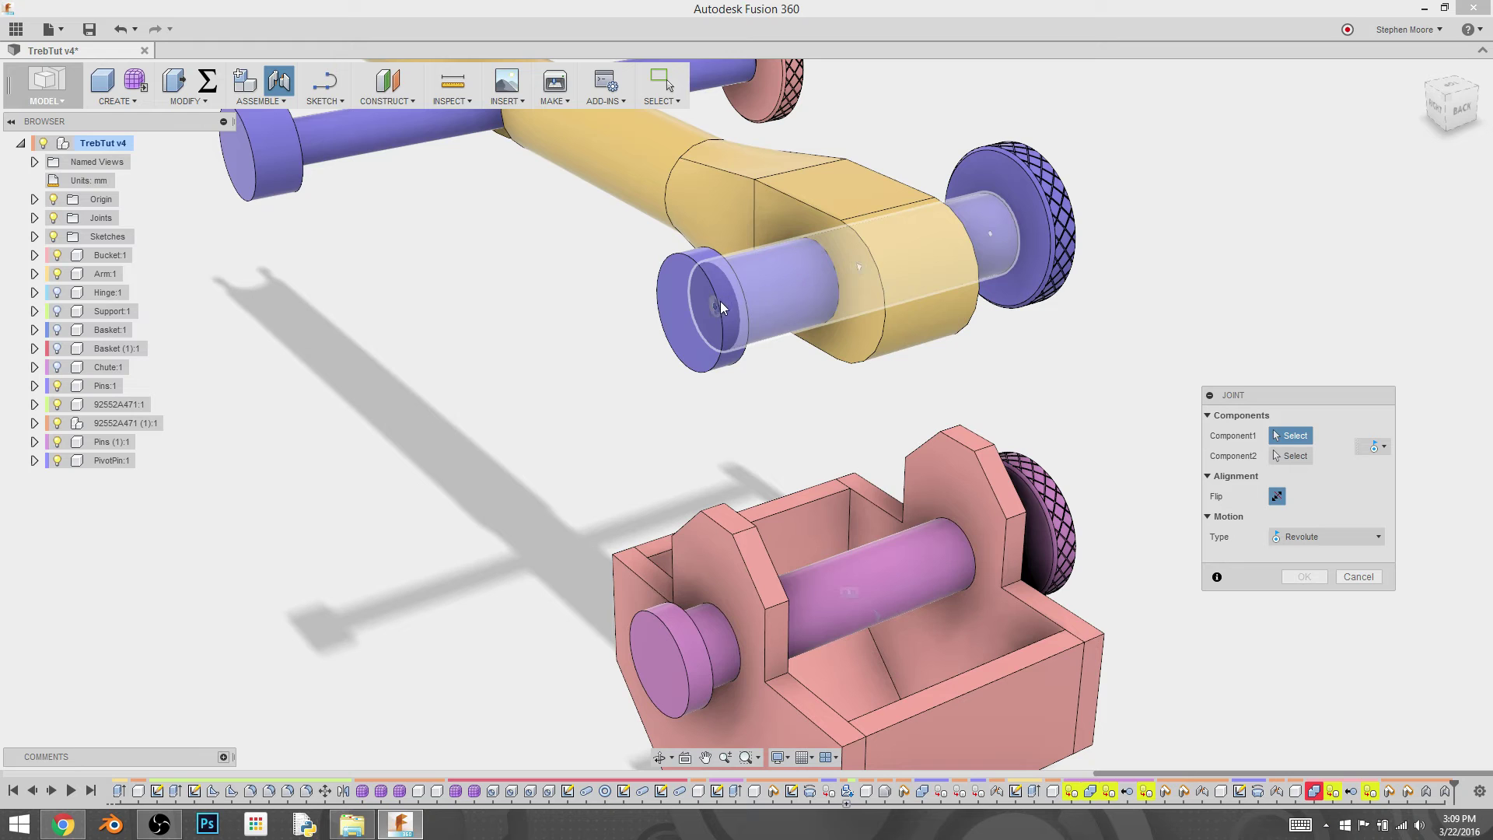
click(861, 264)
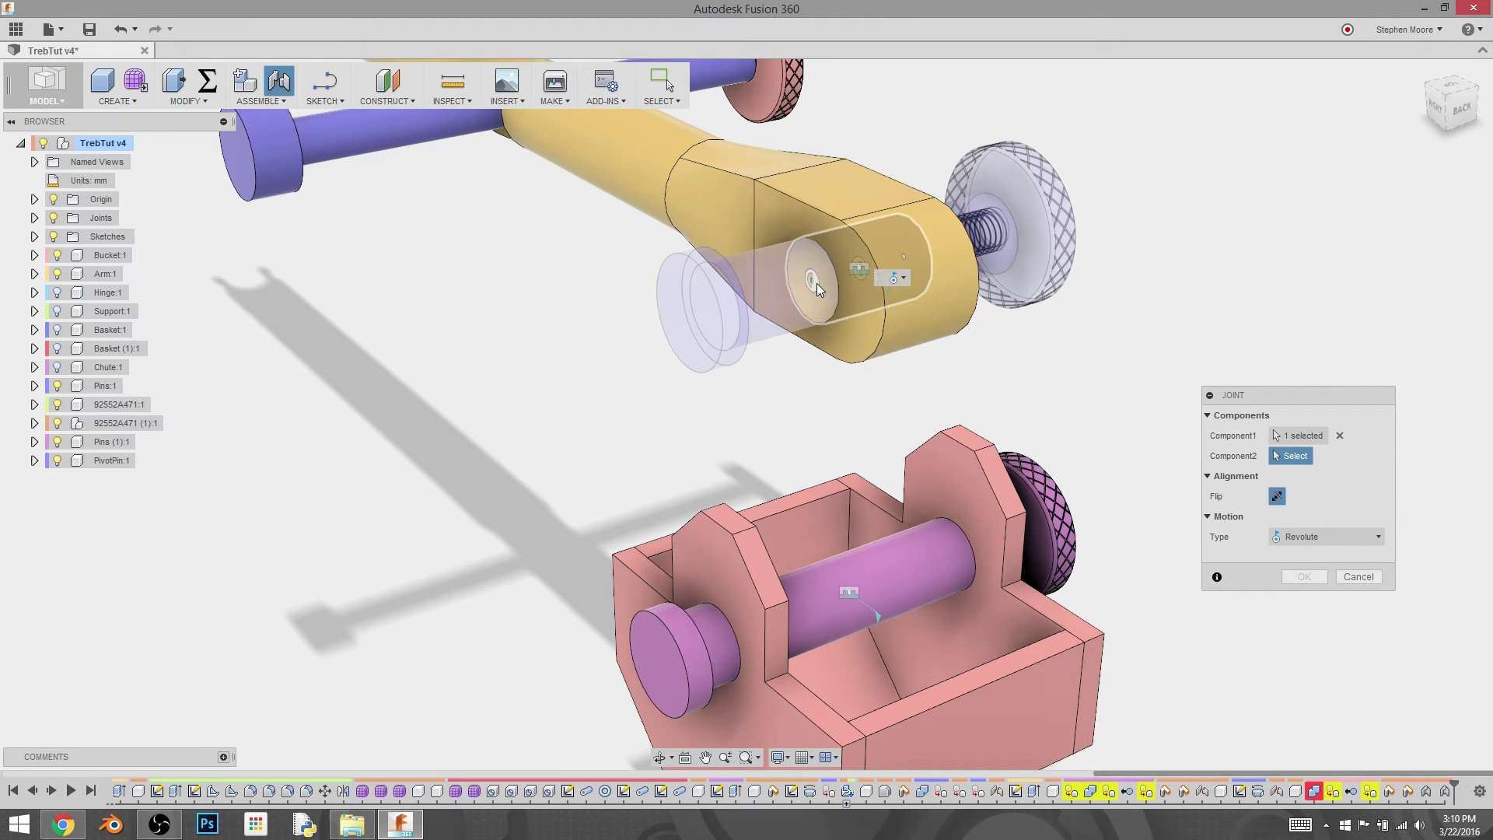
click(864, 269)
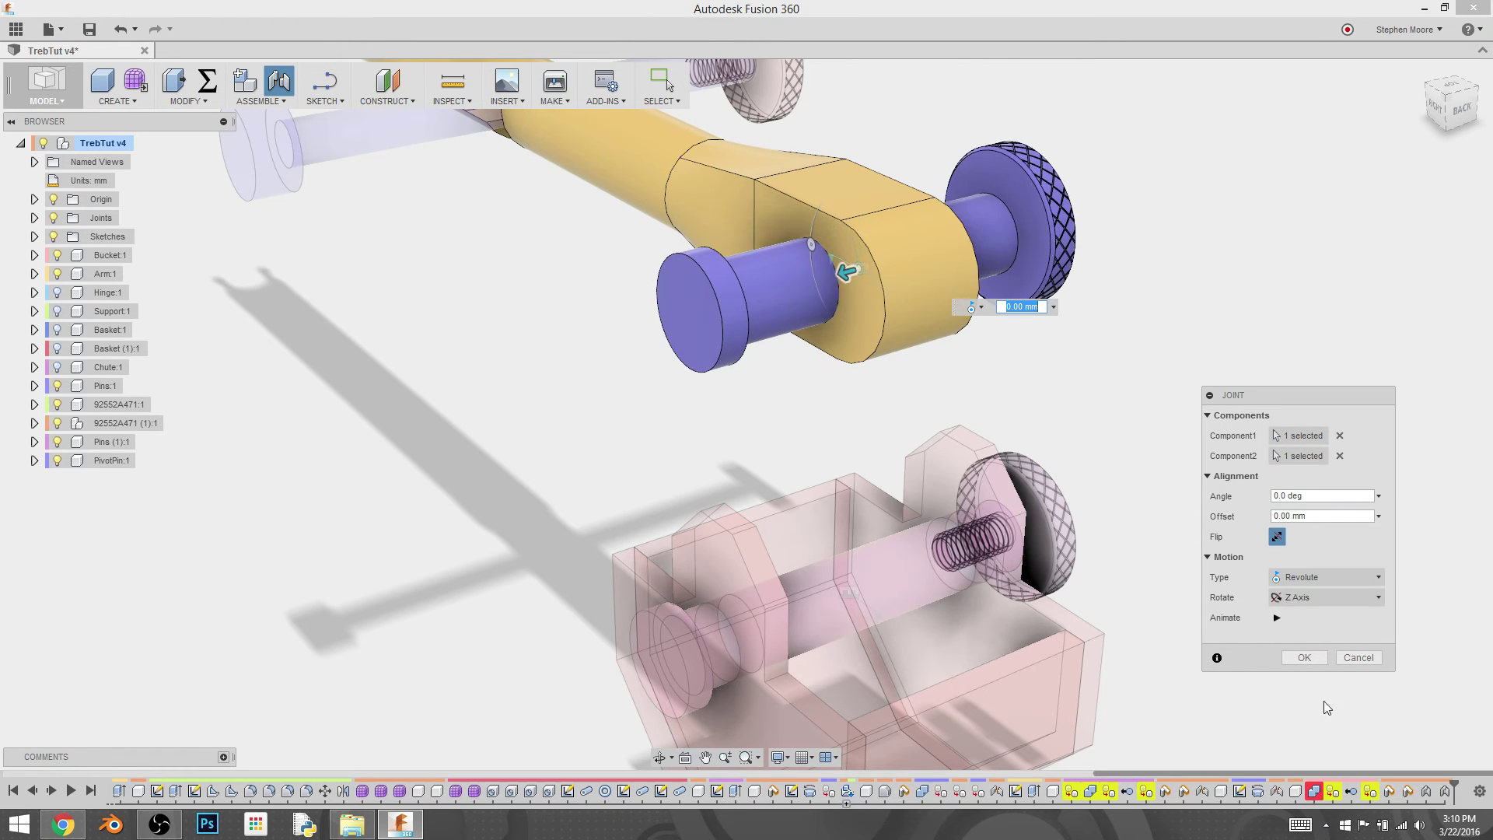
click(1304, 658)
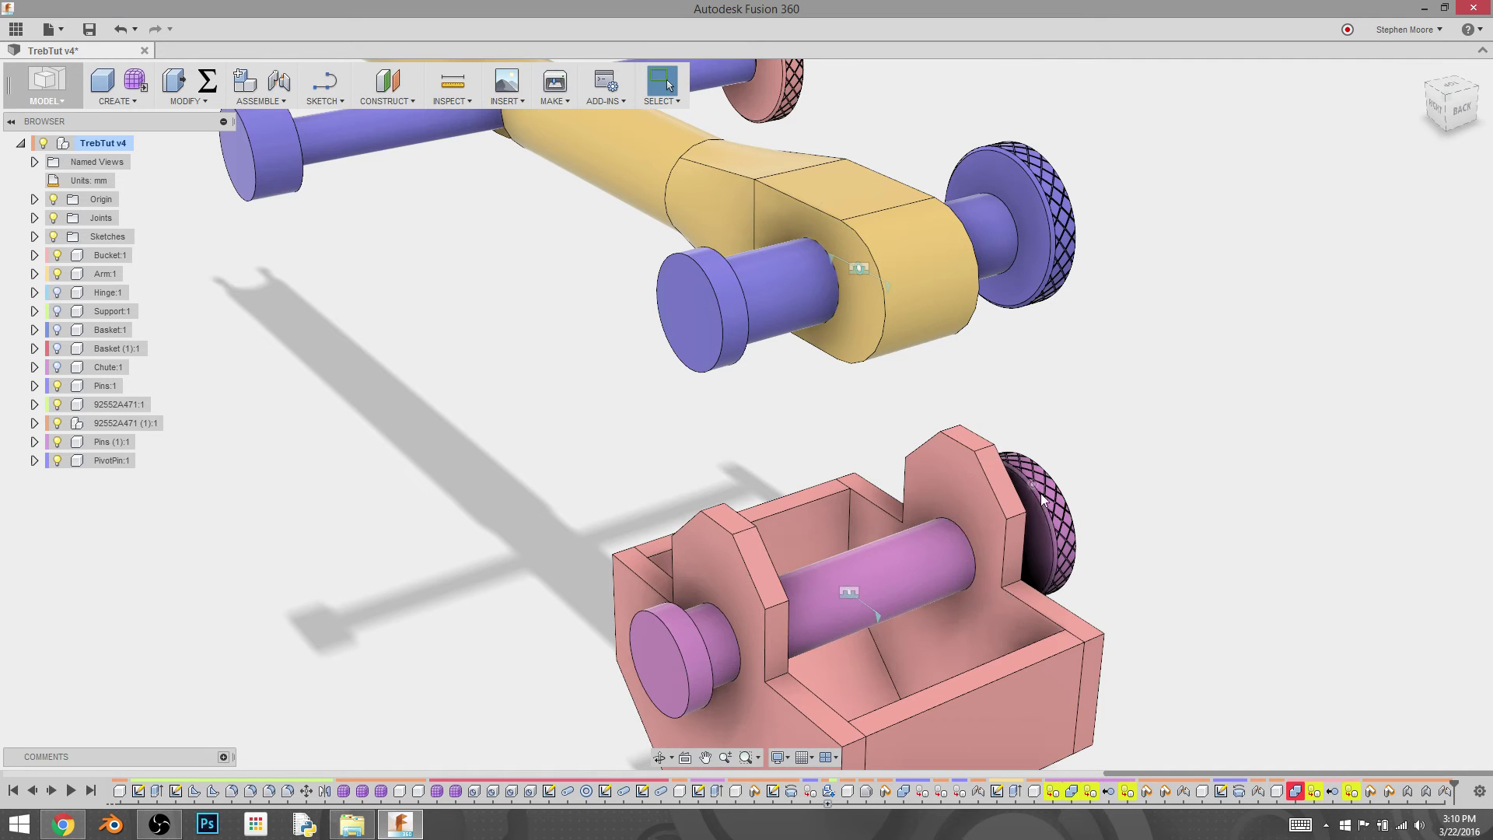
Start a new As-built Joint from a side view, picking and then clearing the arm
shift+middle_drag(565, 311, 764, 383)
scroll(764, 383, down, 3)
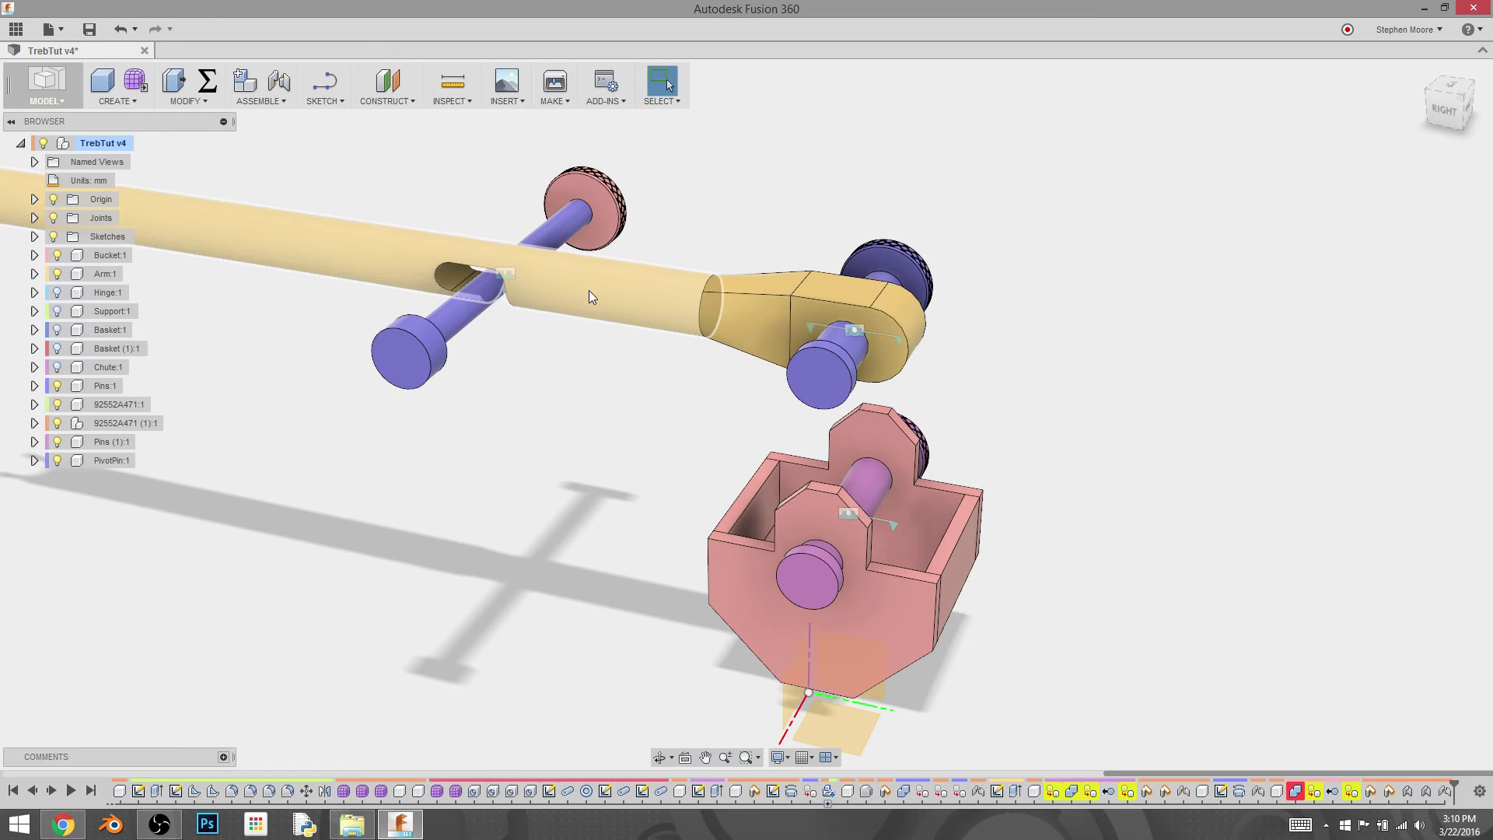
click(260, 100)
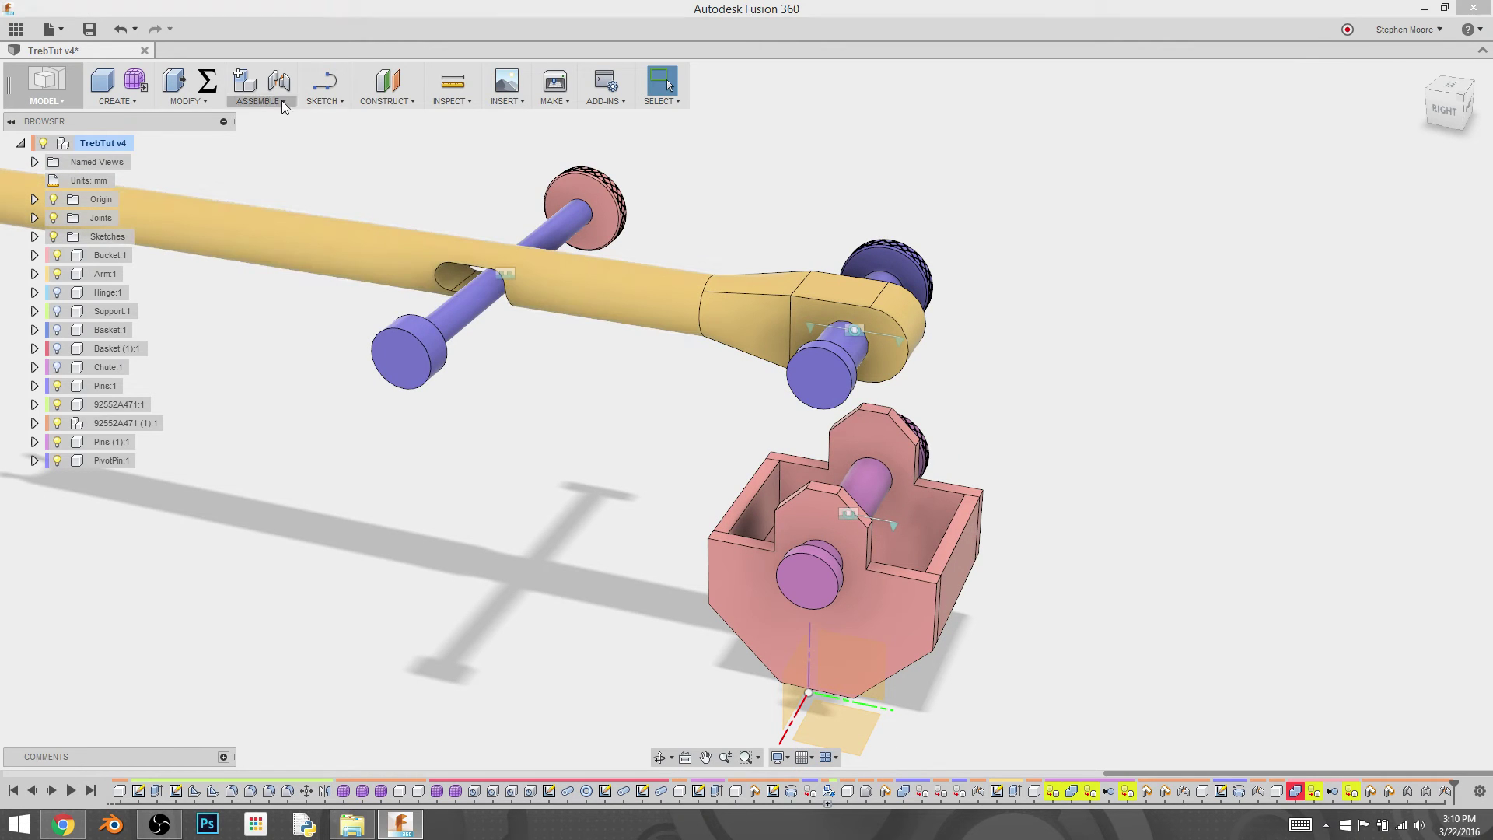
click(283, 156)
click(582, 277)
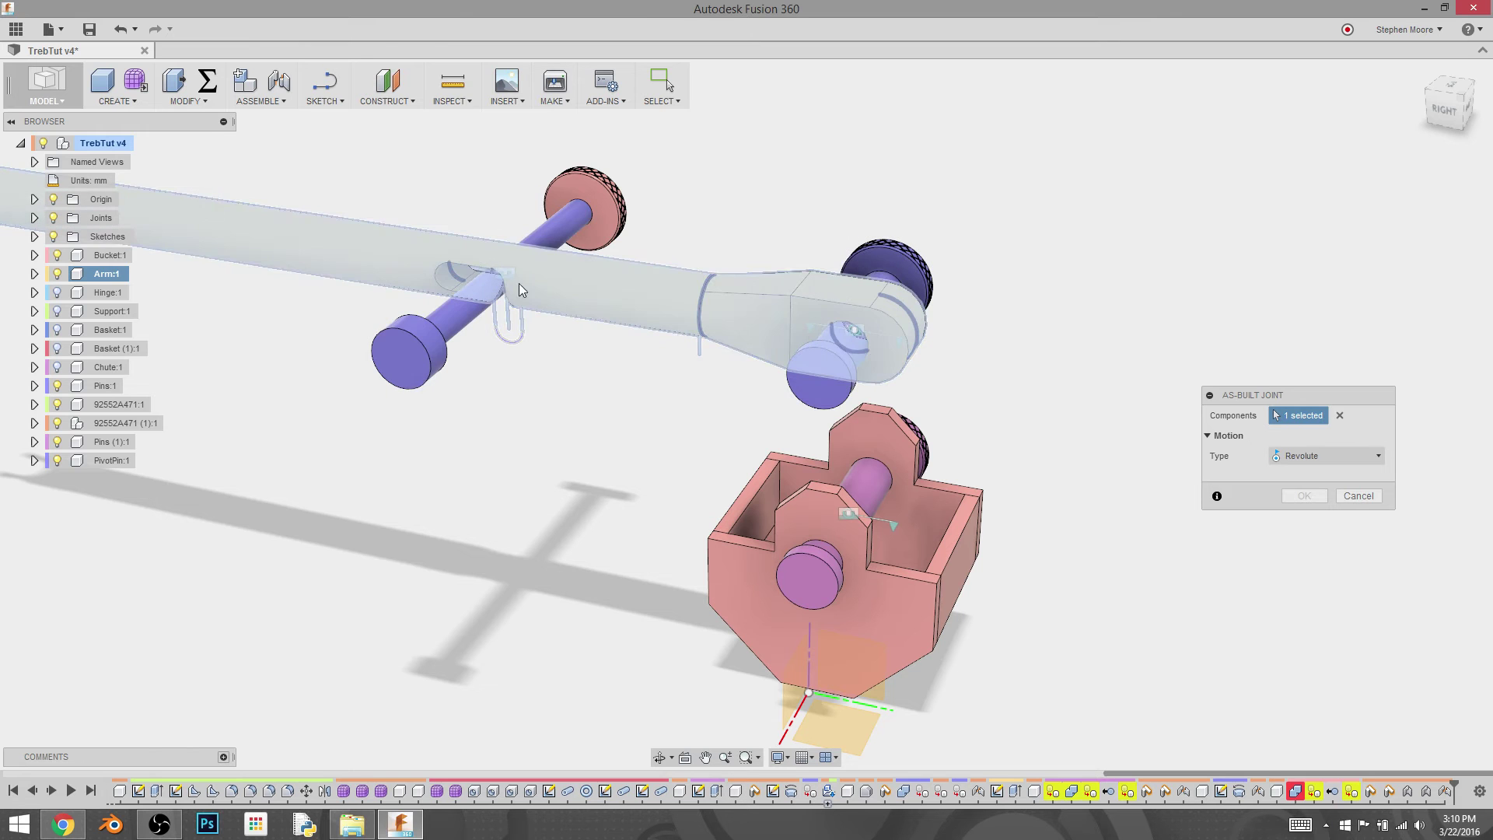
scroll(777, 420, up, 5)
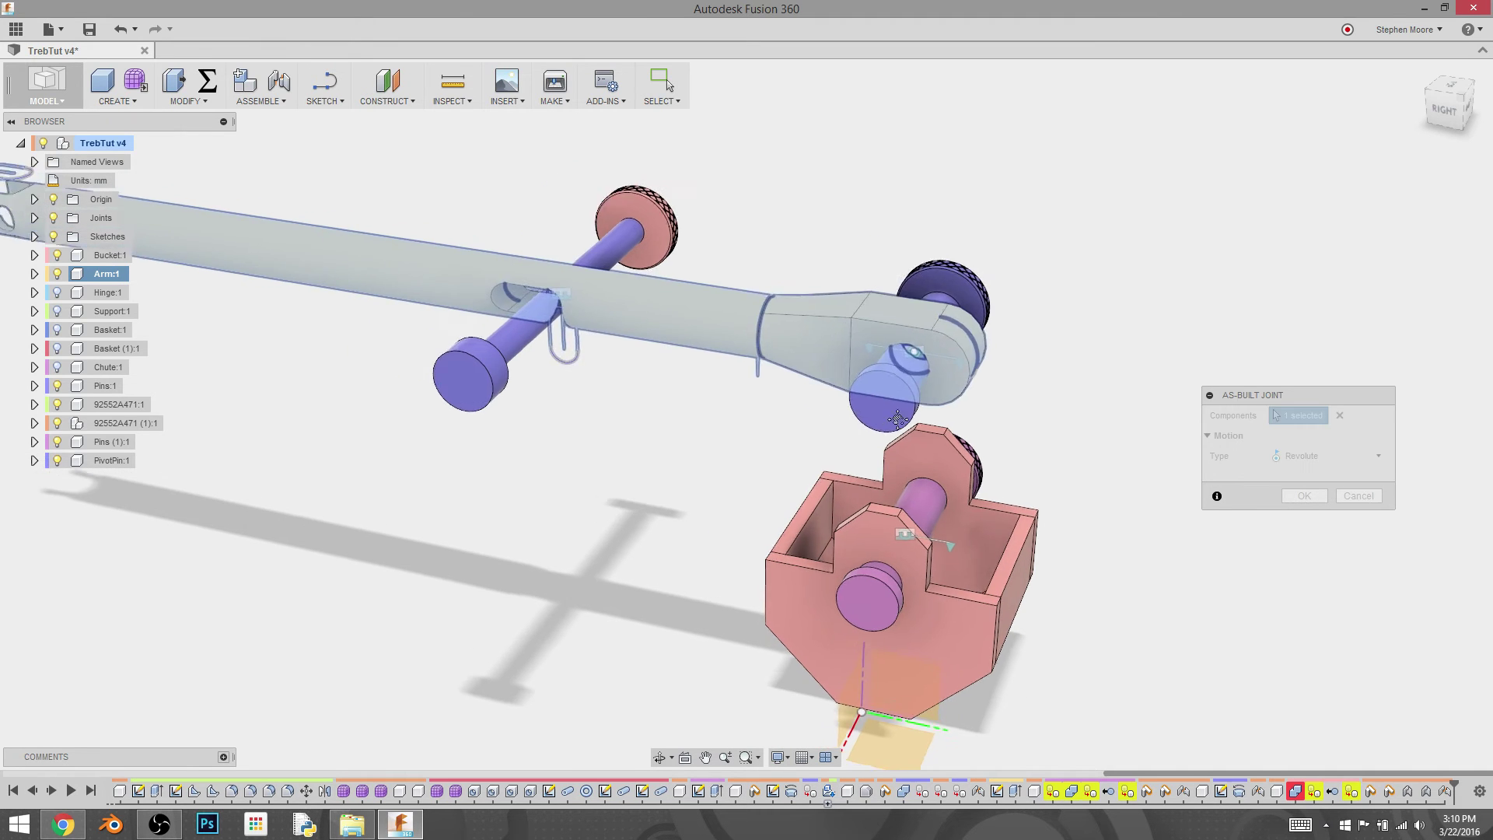
mouse_move(778, 427)
shift+middle_down()
mouse_move(829, 466)
mouse_move(793, 376)
mouse_move(816, 360)
mouse_move(795, 448)
shift+middle_up()
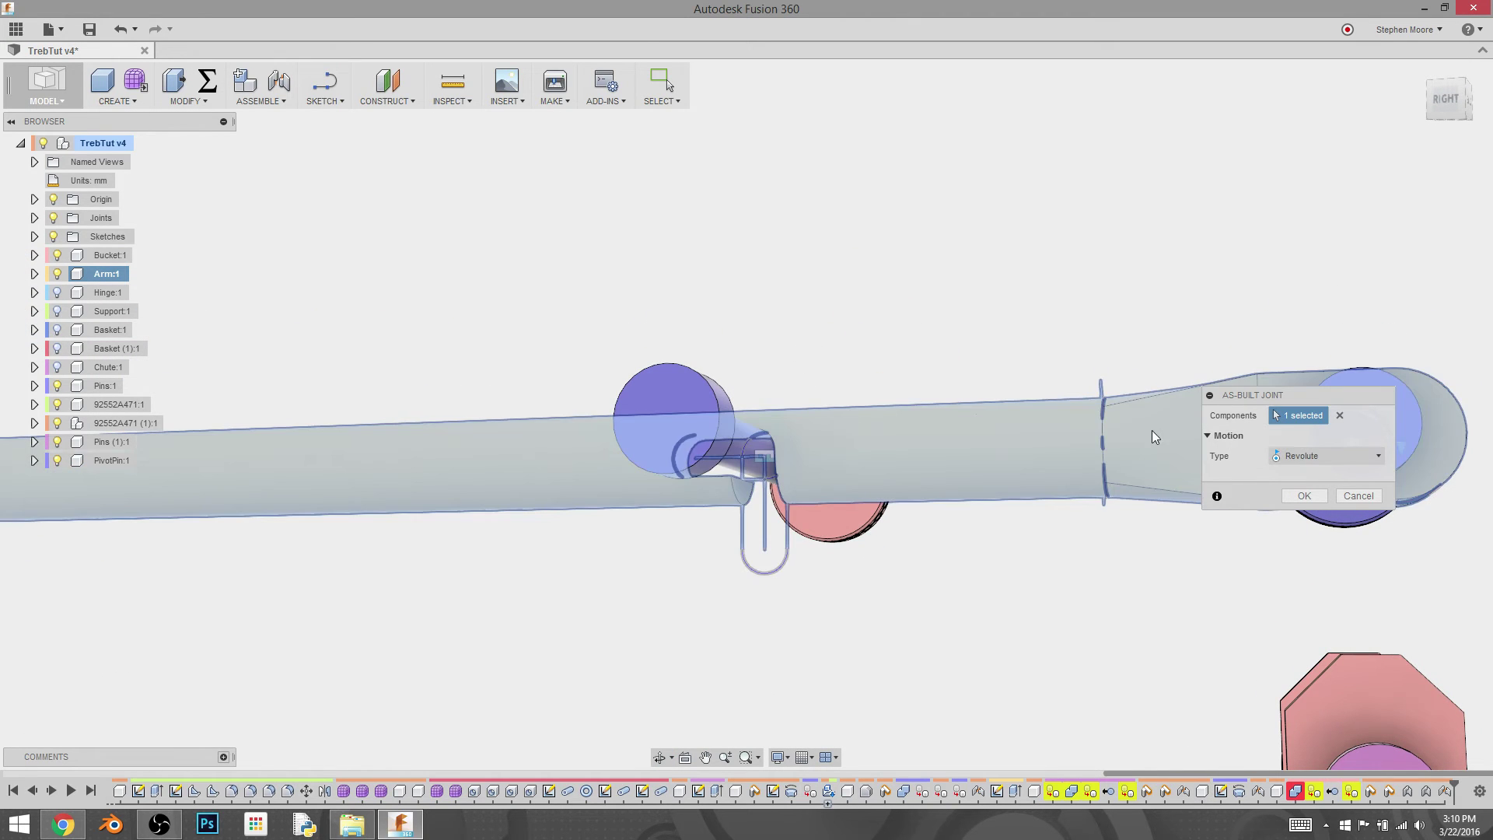
click(889, 441)
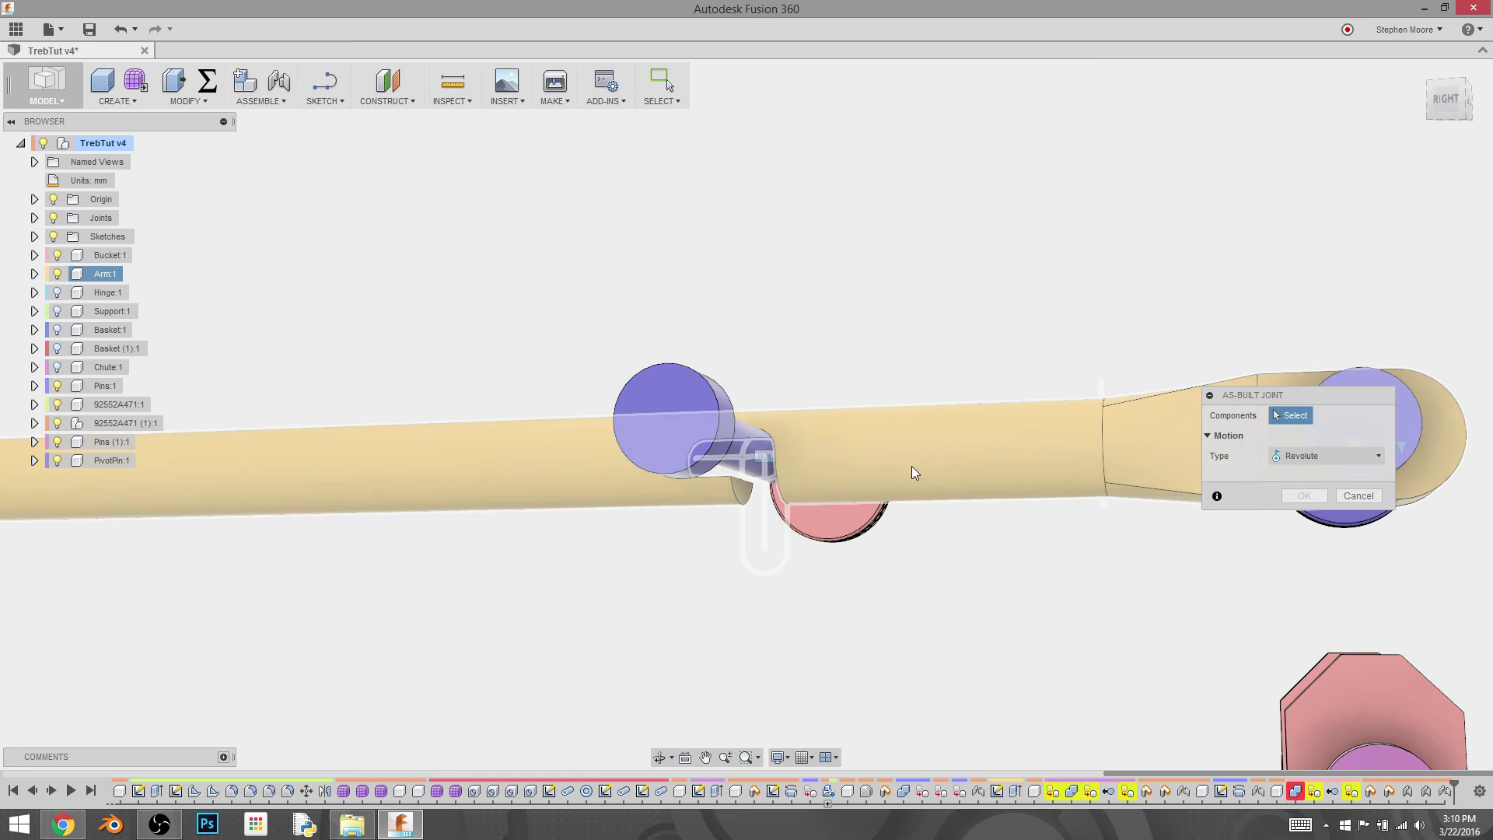
shift+middle_drag(910, 473, 870, 433)
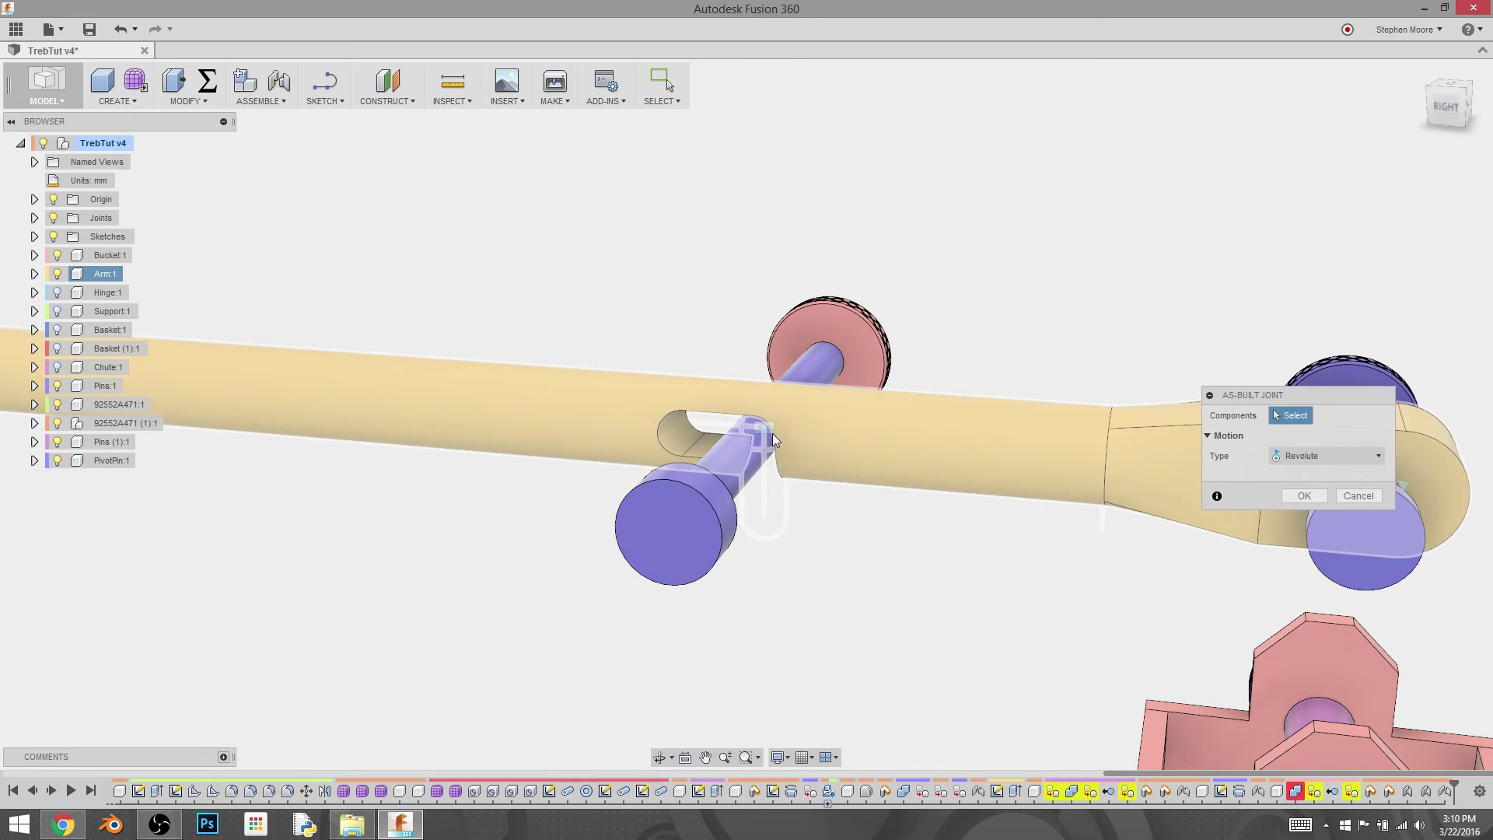
Join the arm to the pivot pin as Revolute with the origin at the pin centre
click(1000, 438)
click(1344, 455)
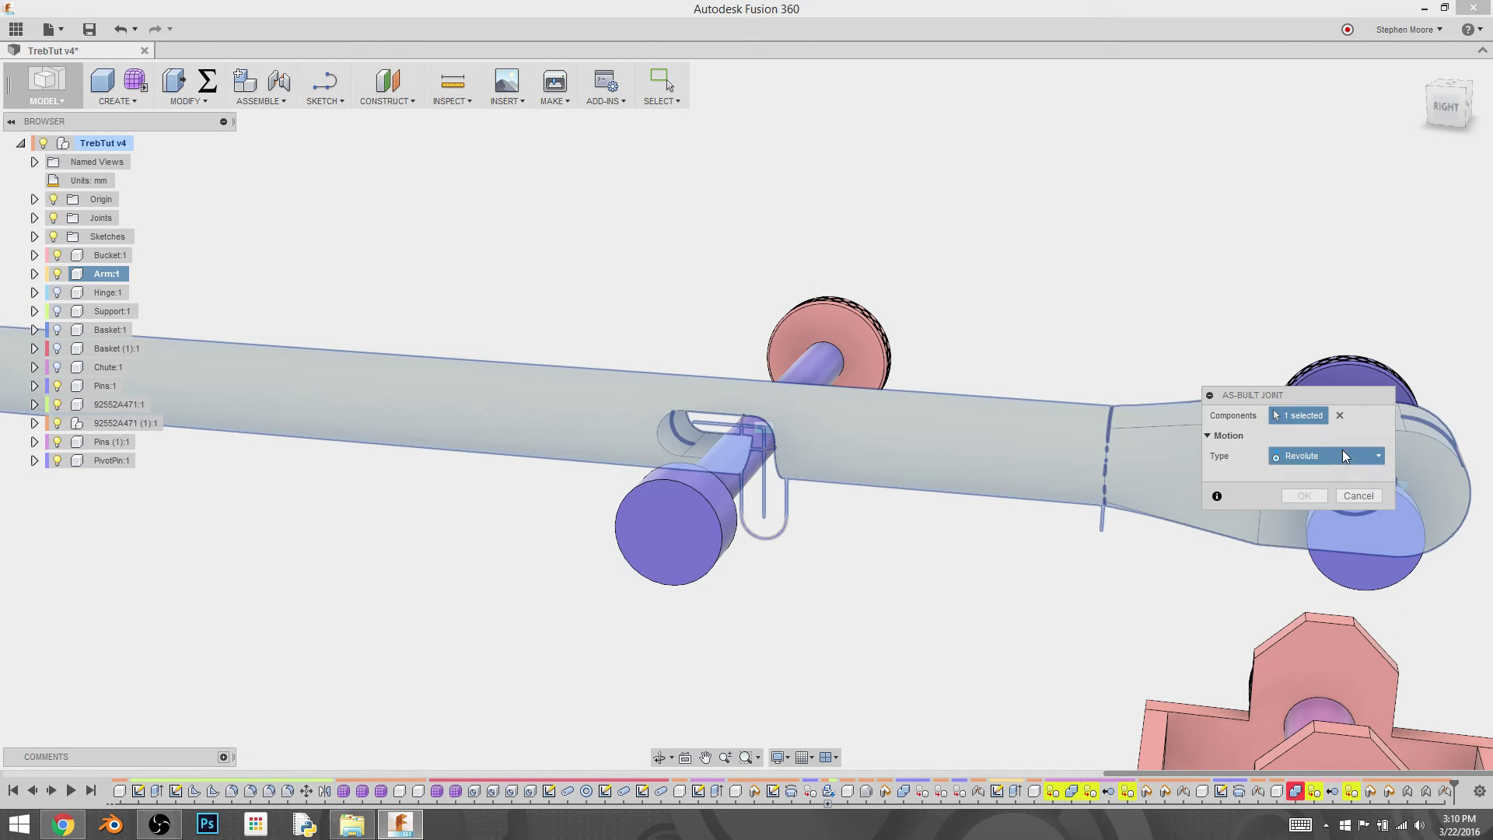
click(1333, 493)
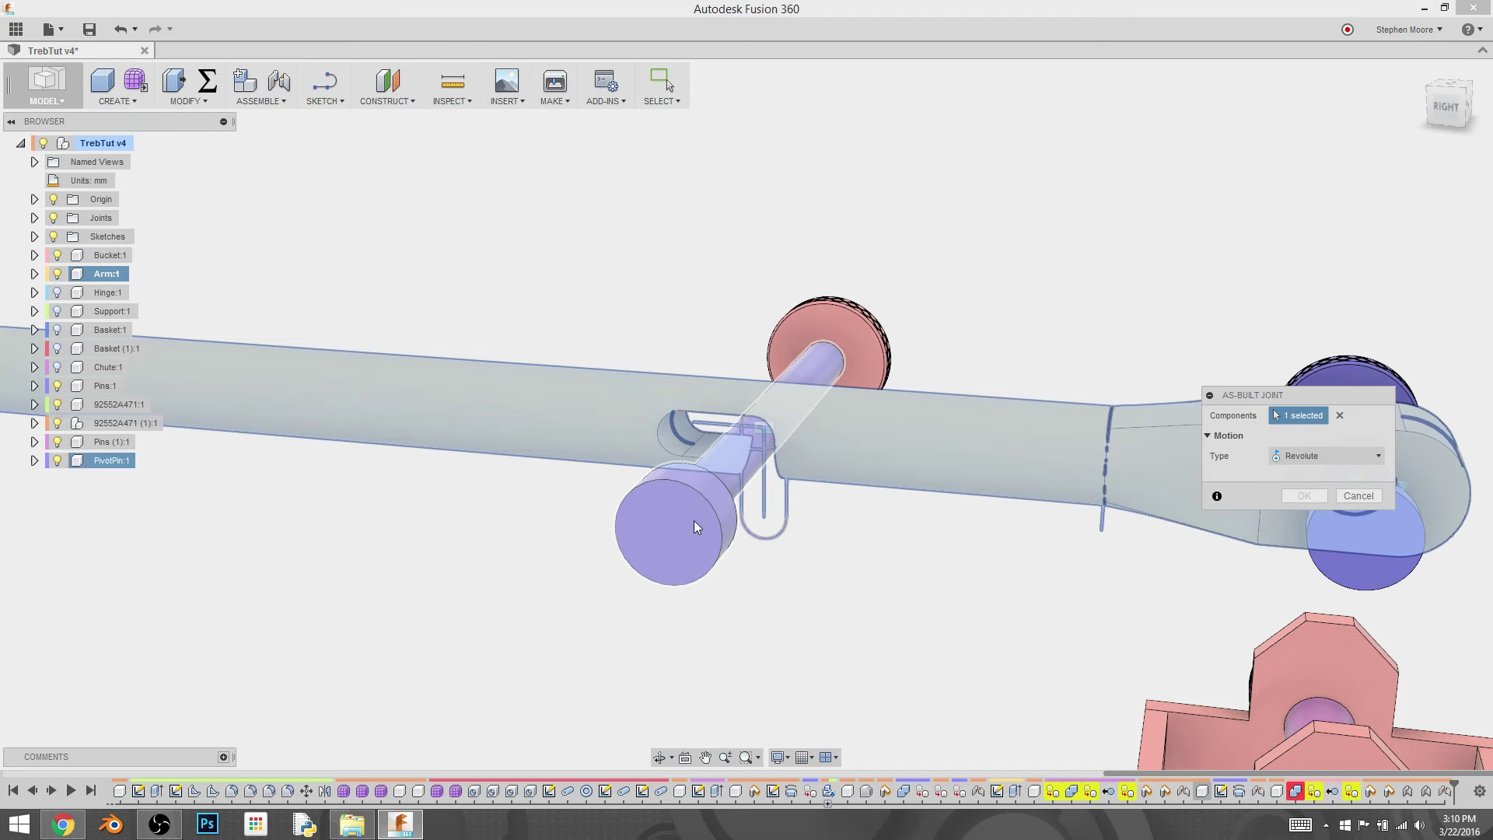
click(694, 520)
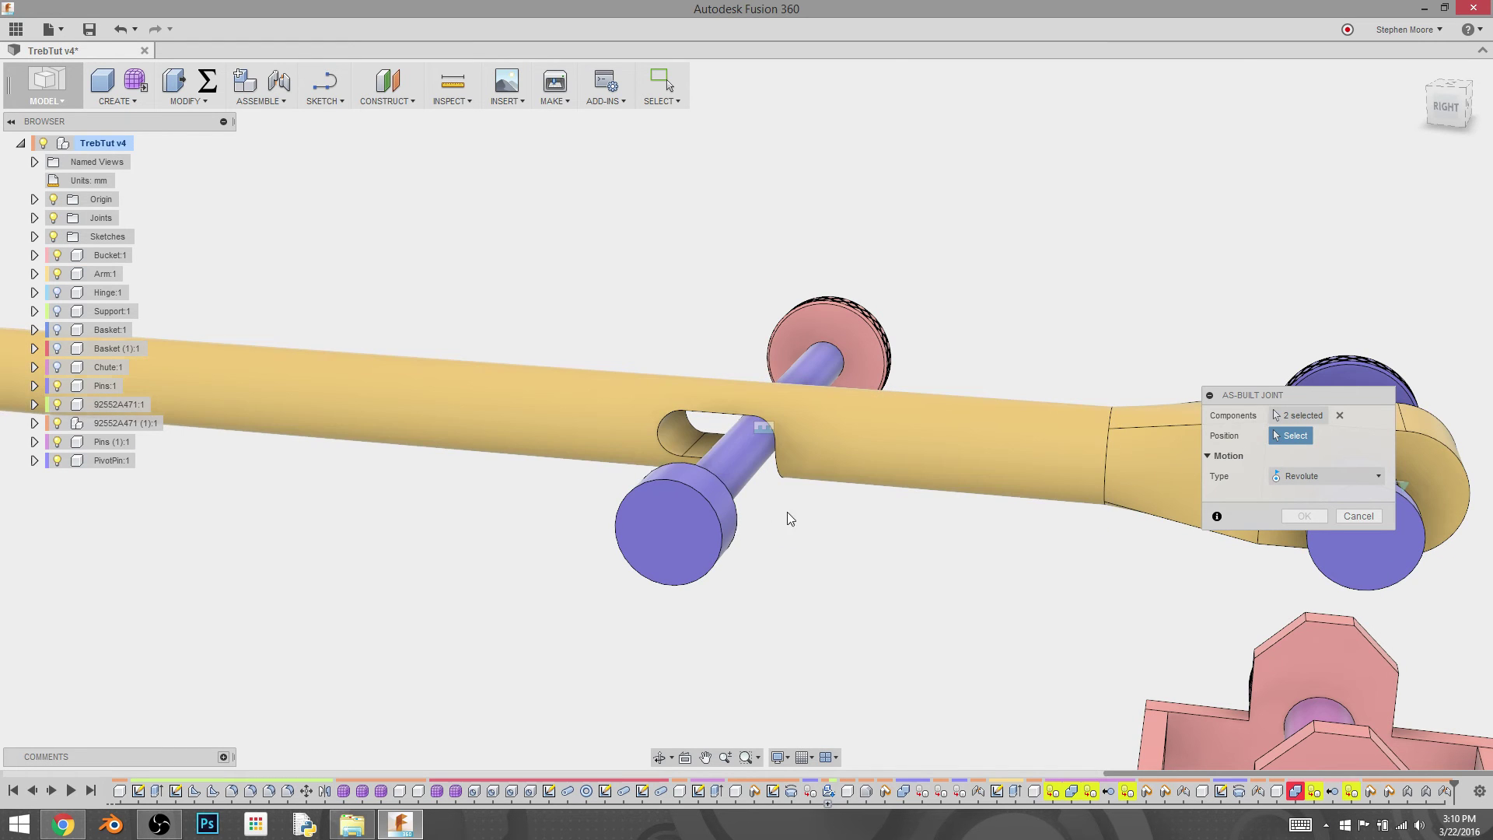
click(763, 428)
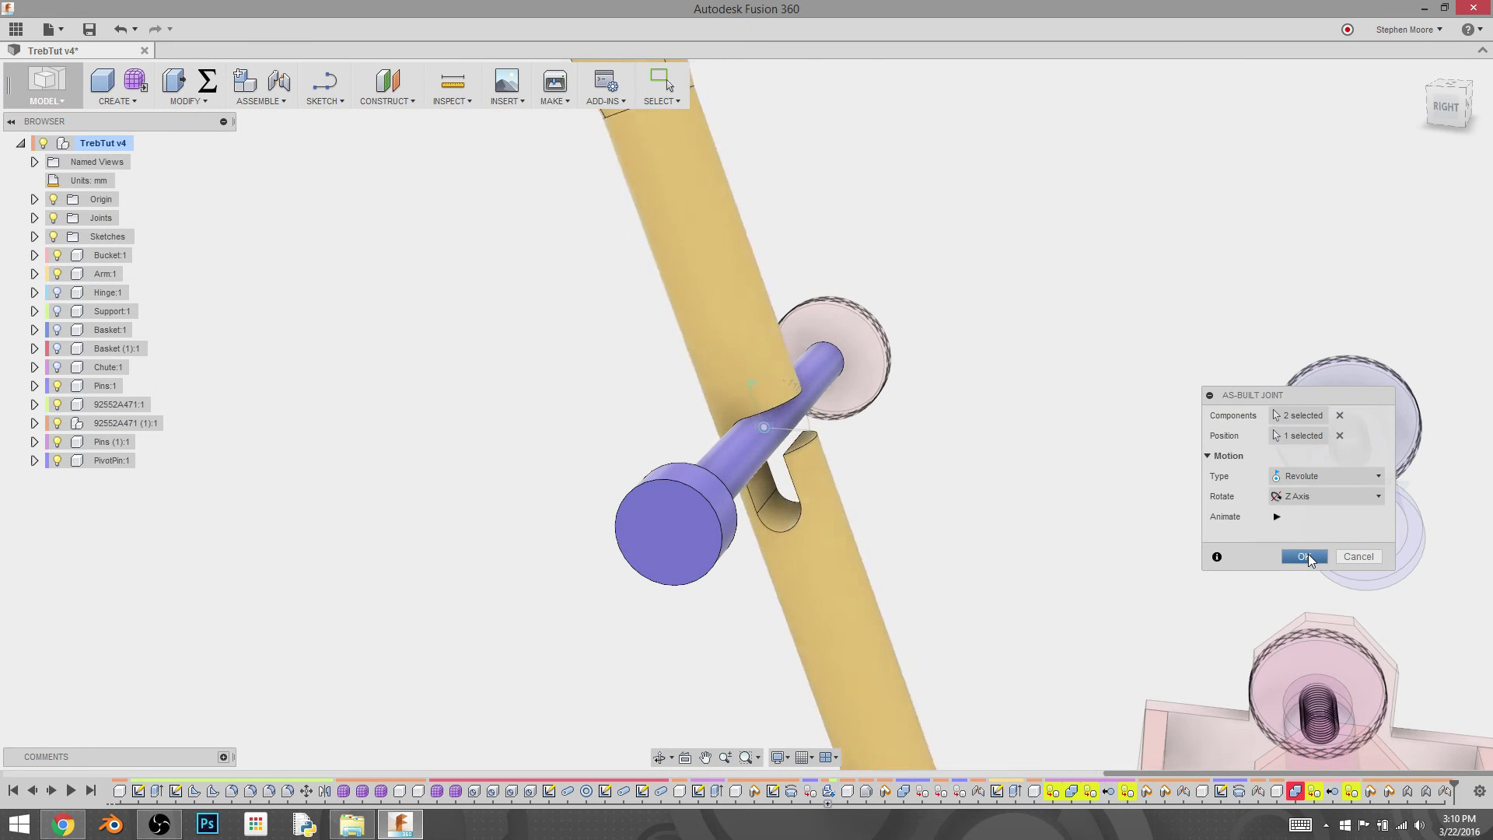
click(1308, 555)
scroll(943, 493, down, 5)
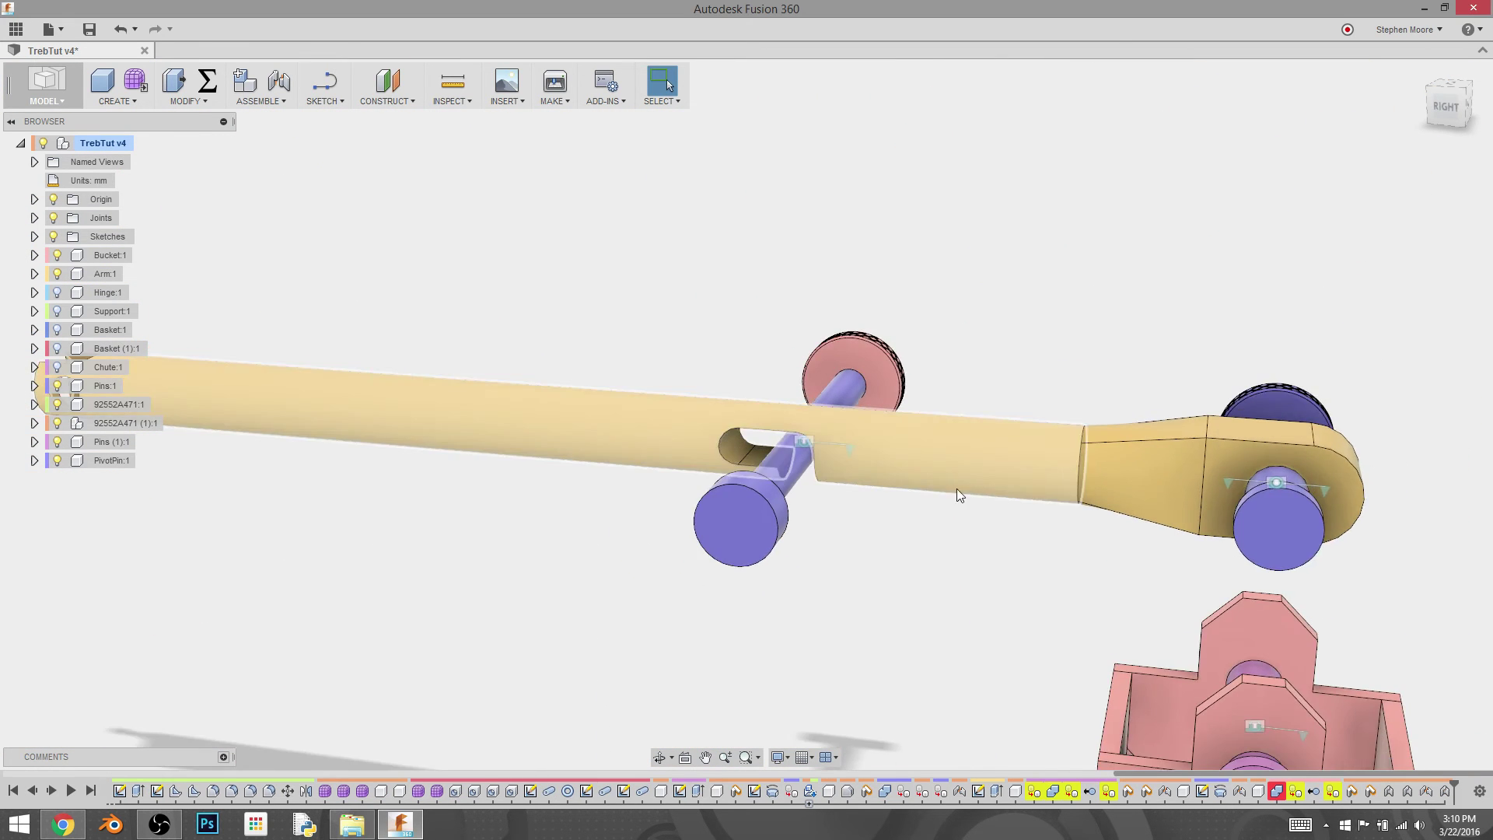
mouse_move(873, 511)
shift+middle_down()
mouse_move(913, 516)
mouse_move(863, 535)
shift+middle_up()
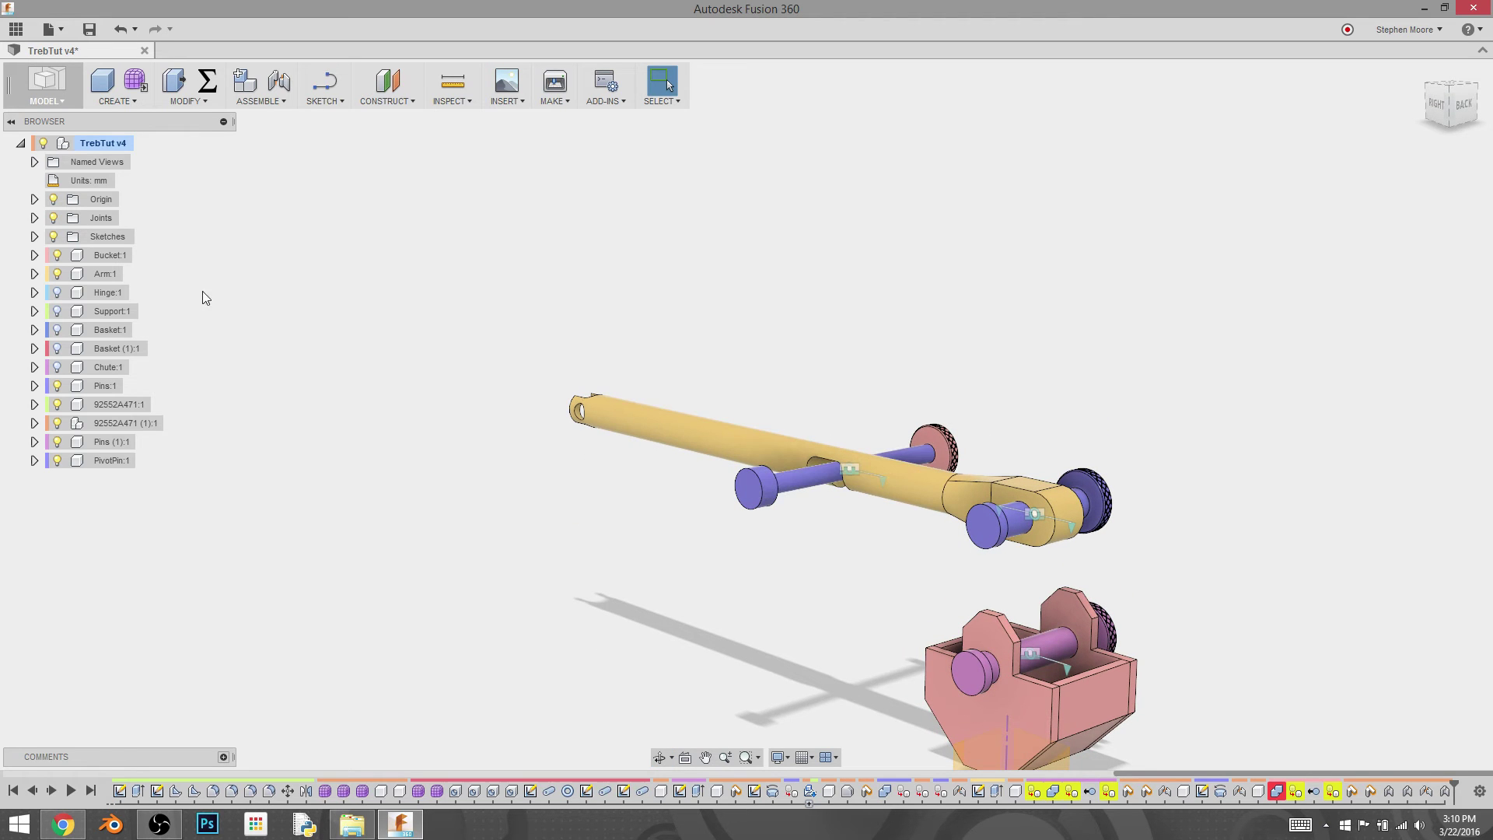
Show Support:1 and start an as-built joint from the pivot pin, declining the pin-to-support pairing
click(57, 311)
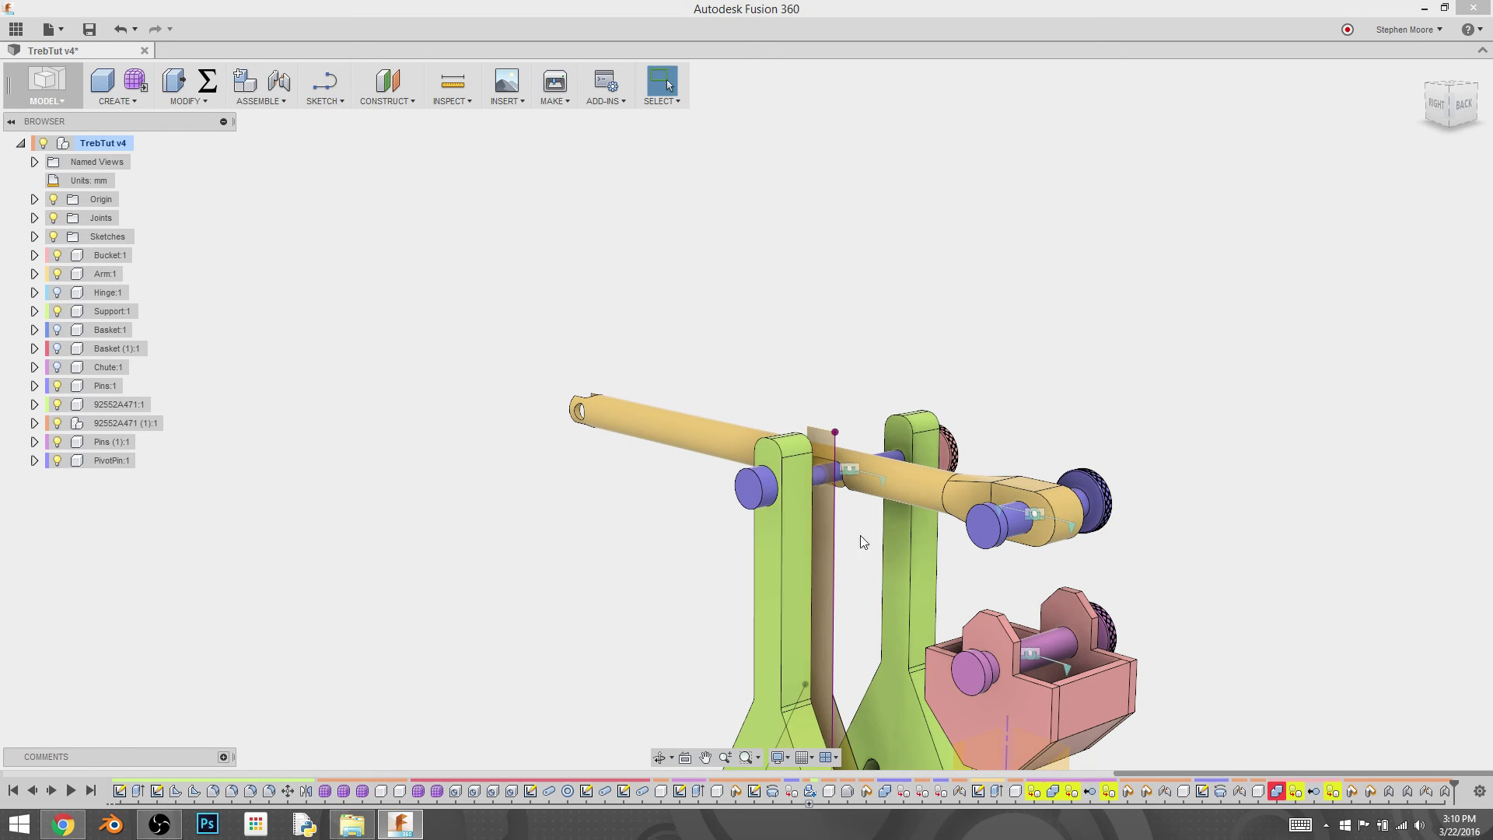
scroll(846, 493, up, 5)
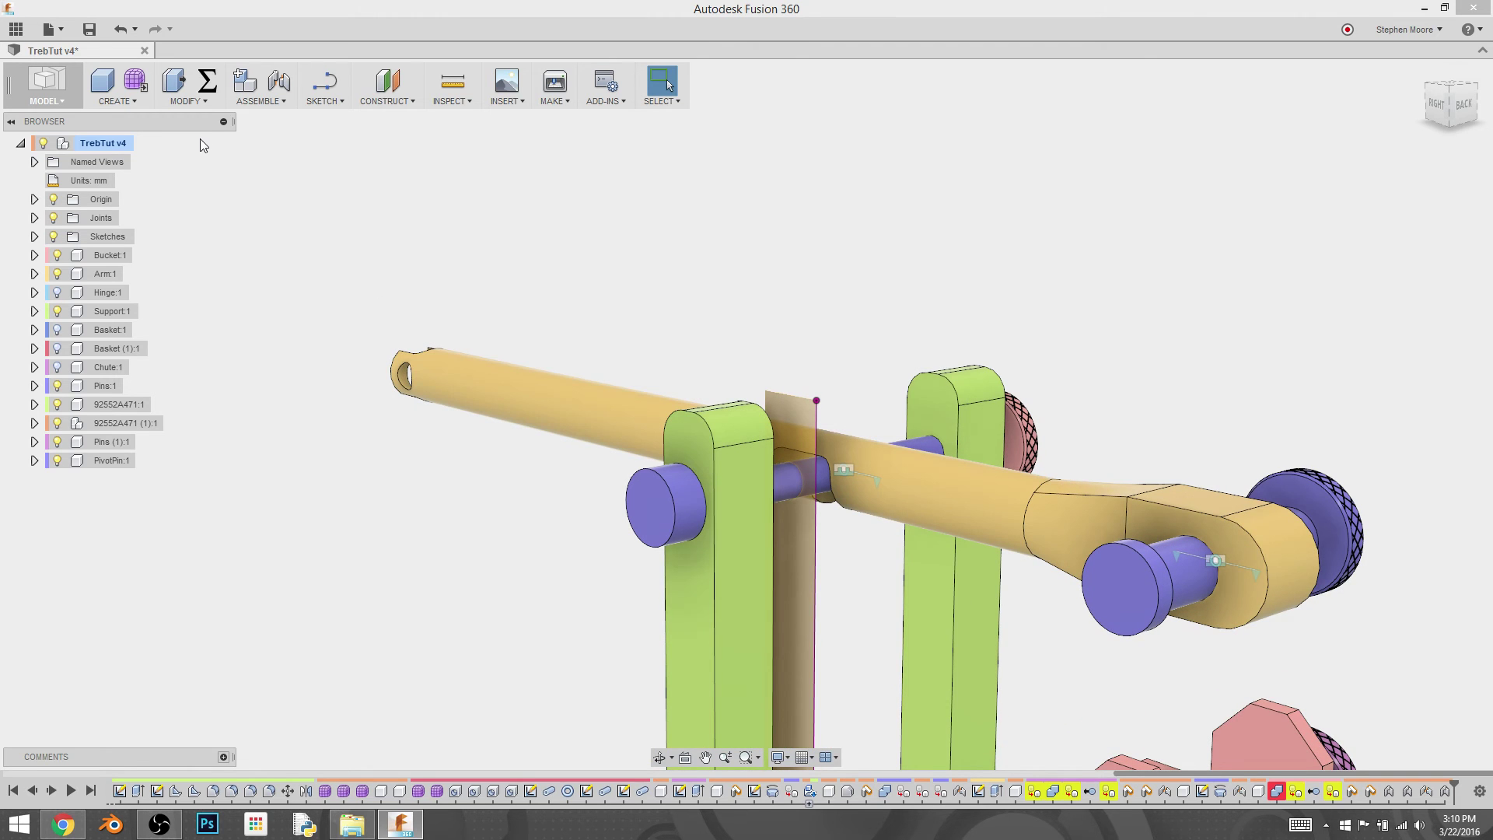
click(263, 99)
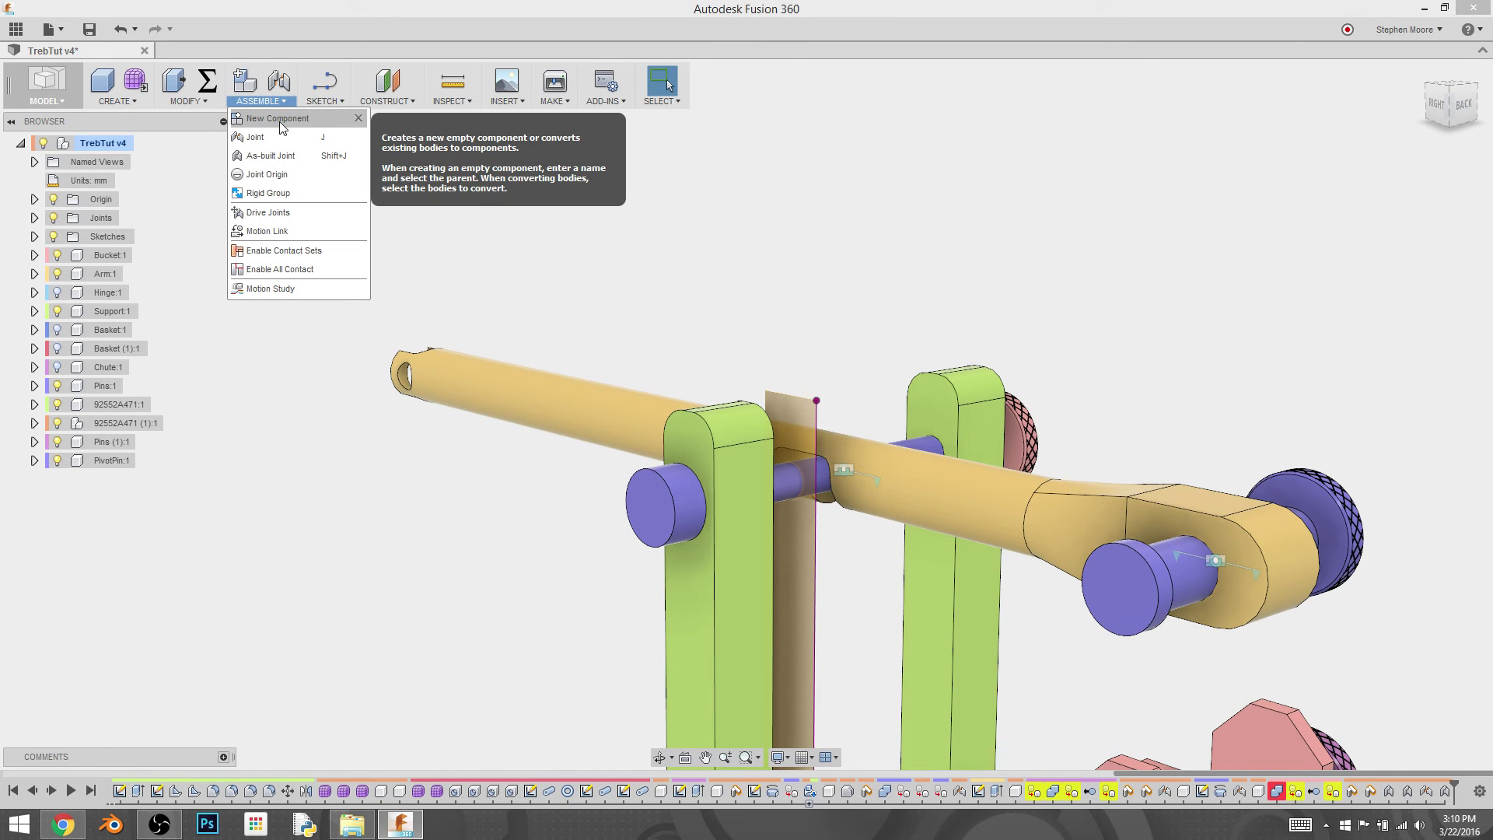
click(269, 155)
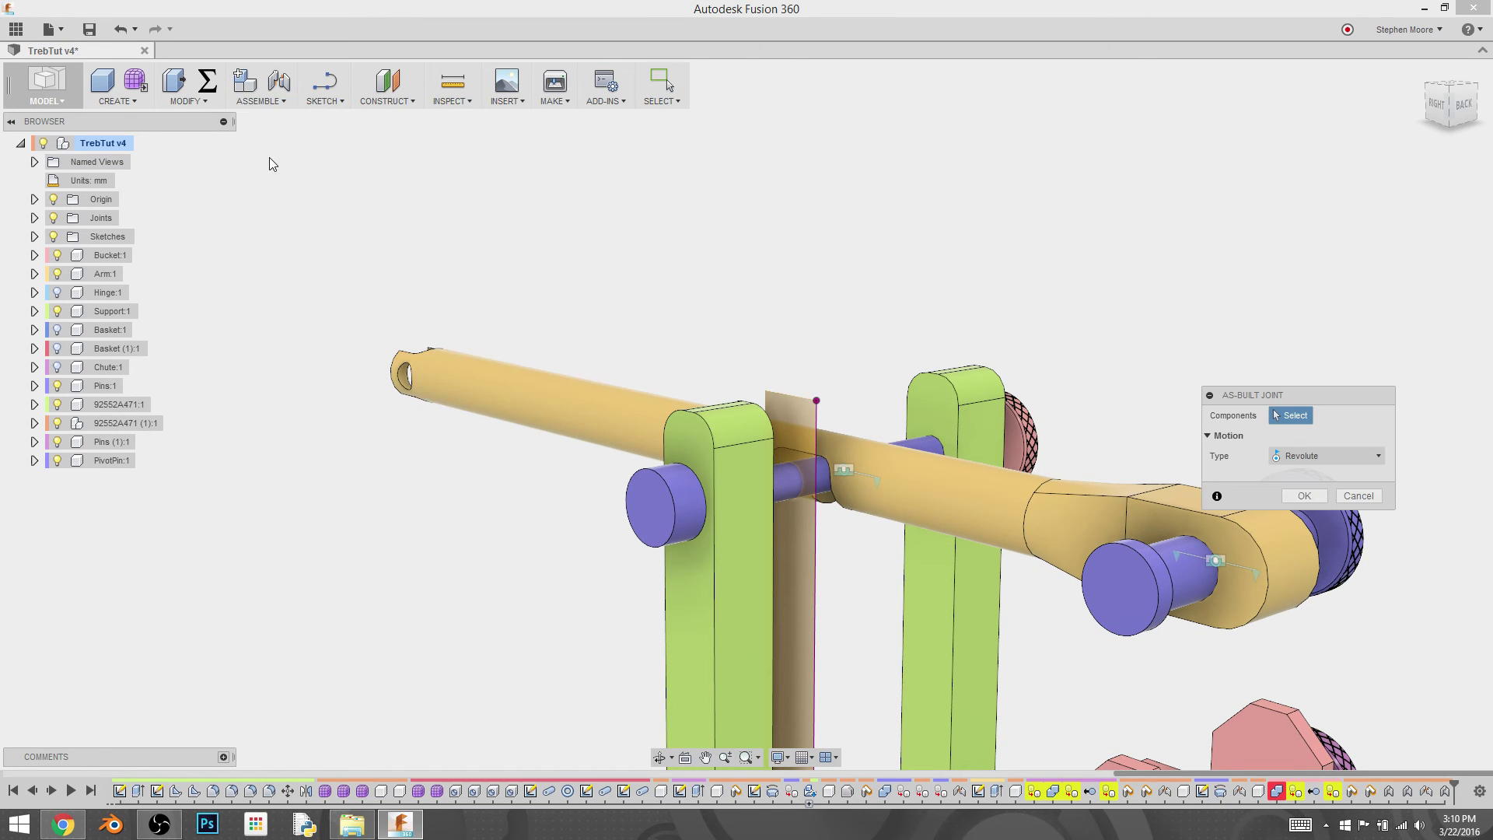
click(665, 504)
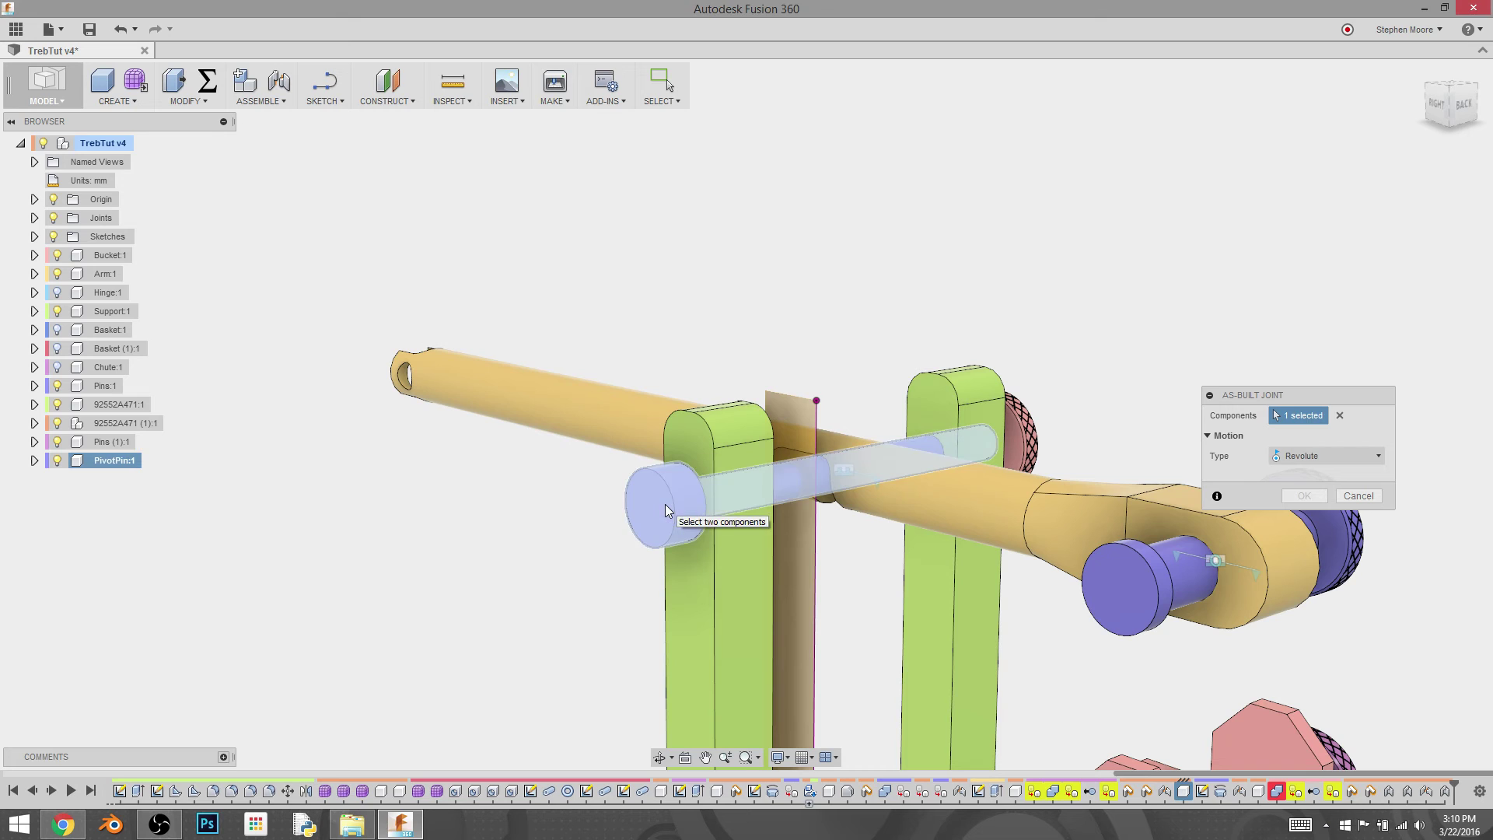
click(717, 630)
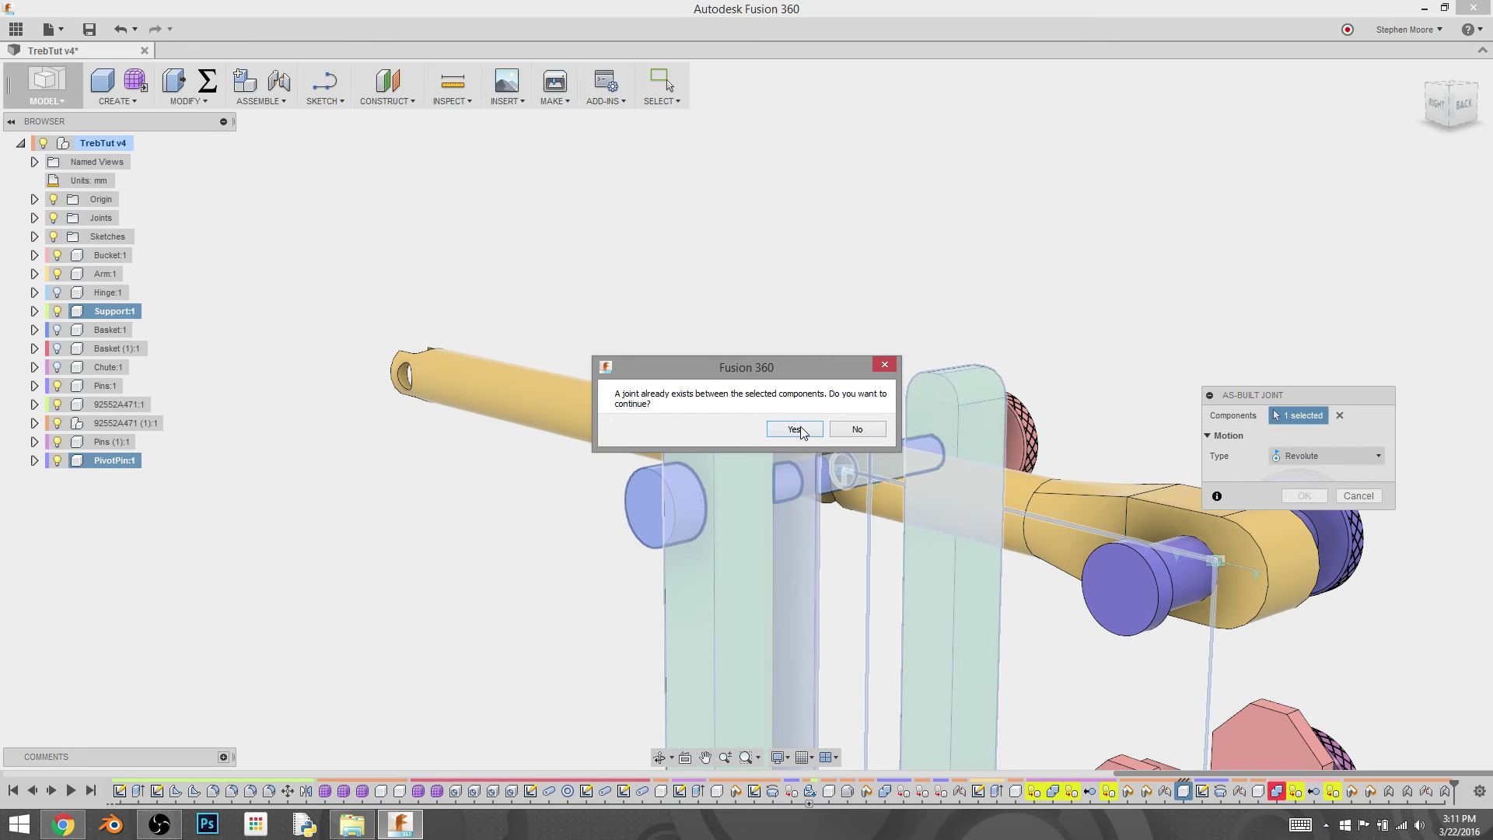
click(859, 431)
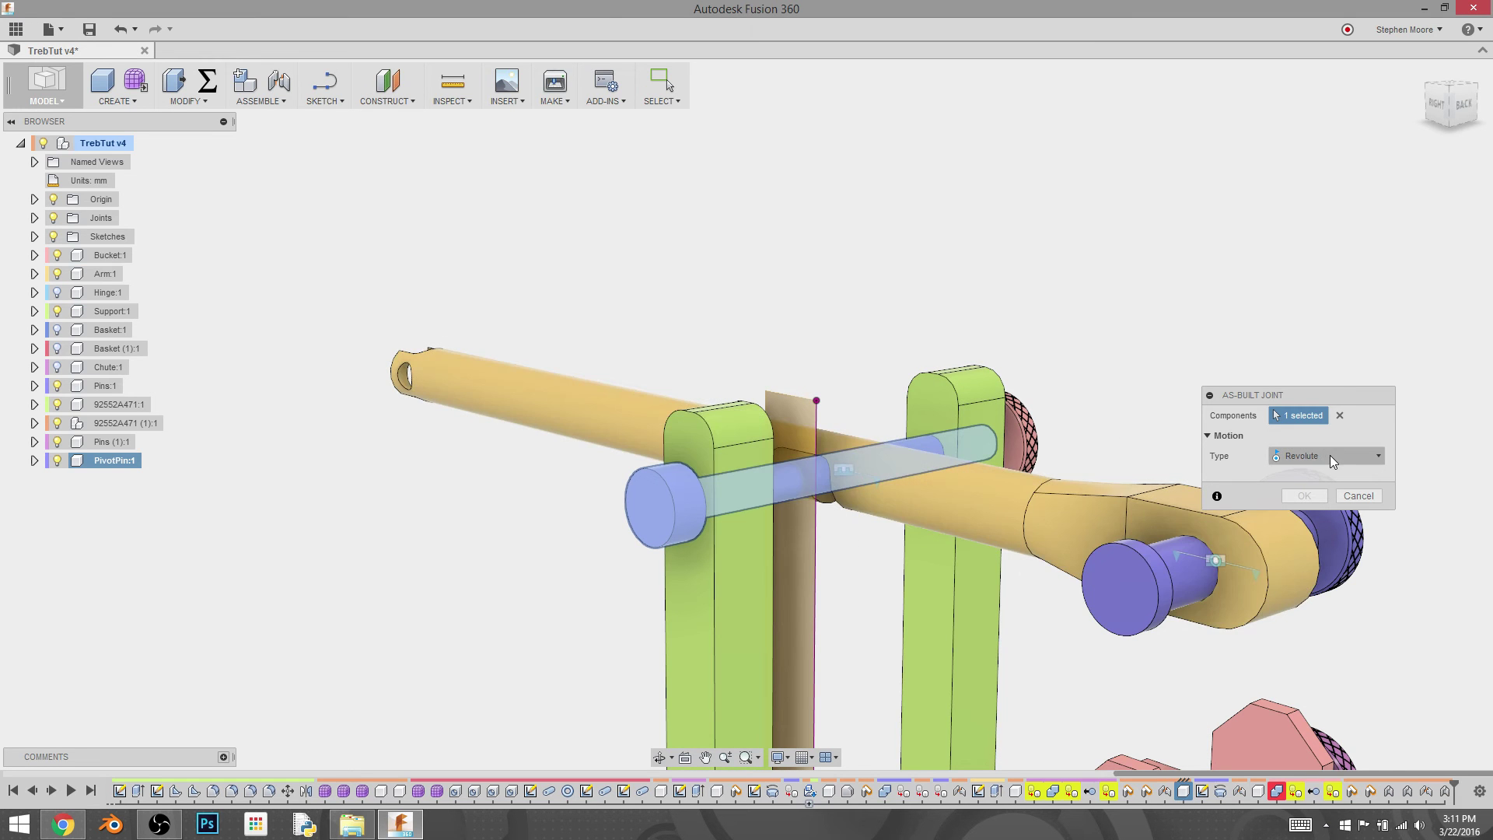
Join the pivot pin and the arm with a revolute as-built joint positioned at the pin
click(761, 590)
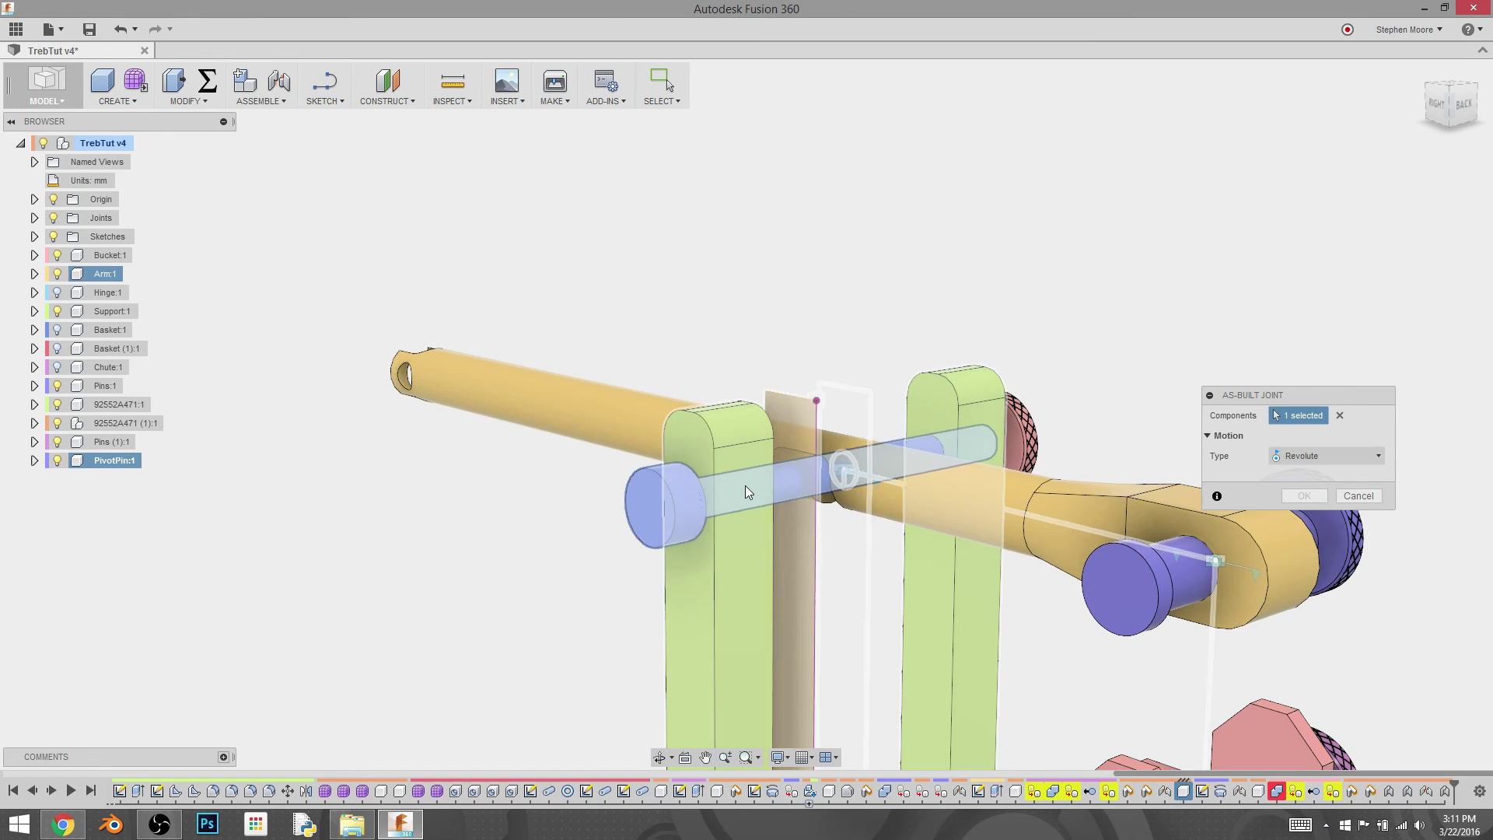
scroll(875, 460, up, 2)
click(875, 460)
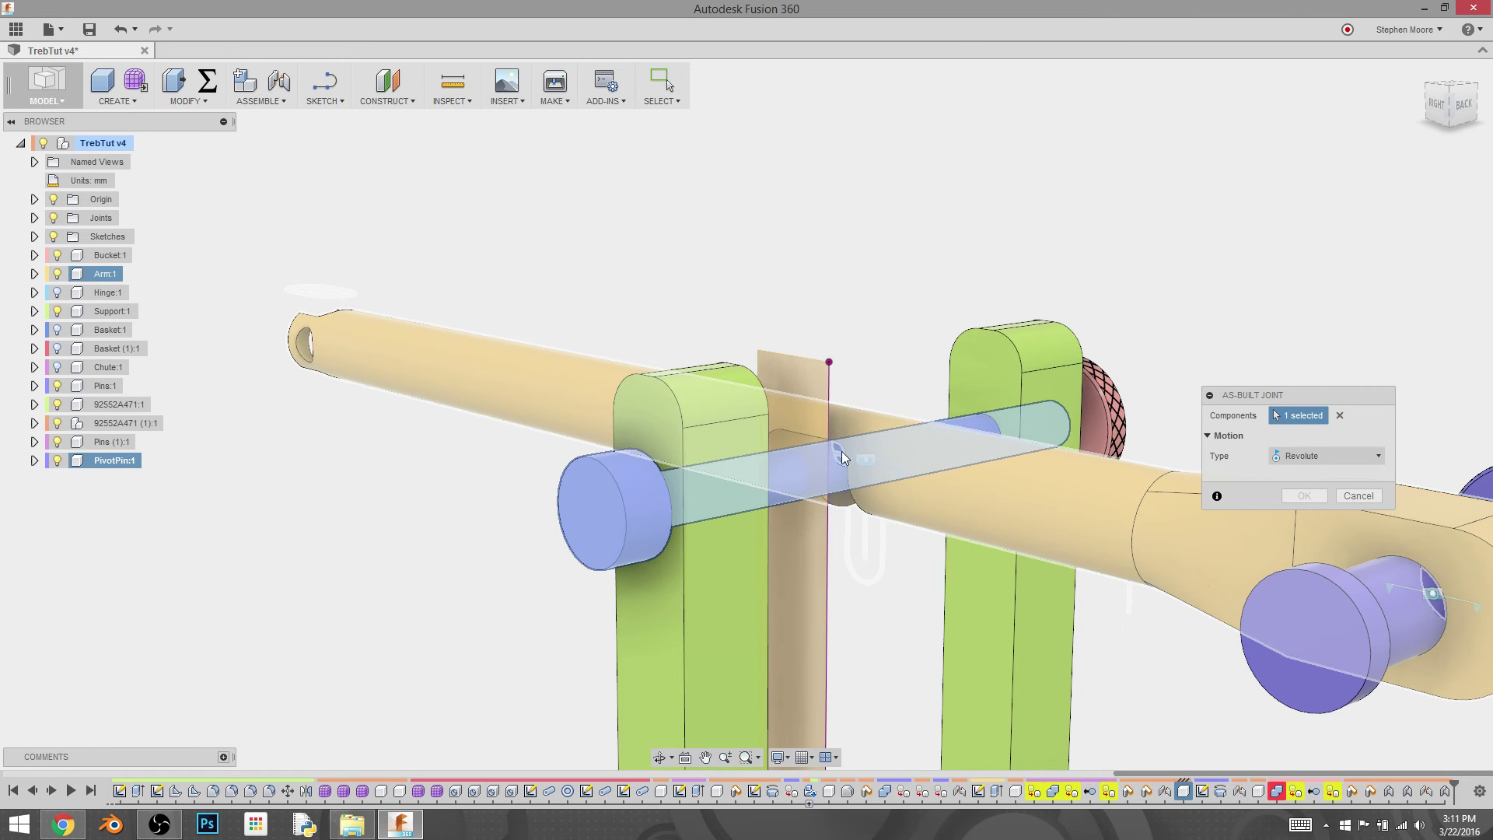
click(846, 452)
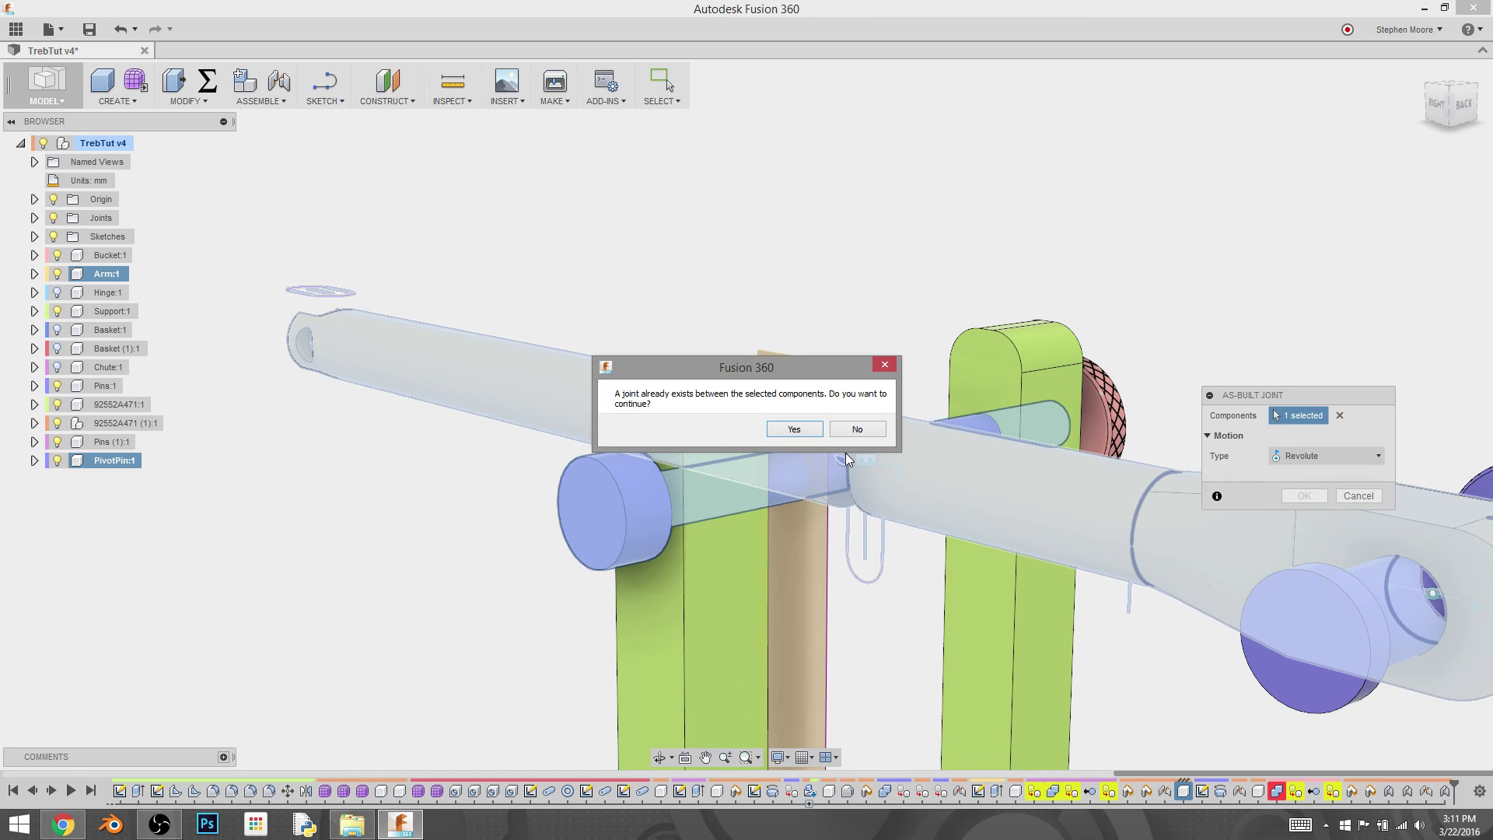
click(794, 429)
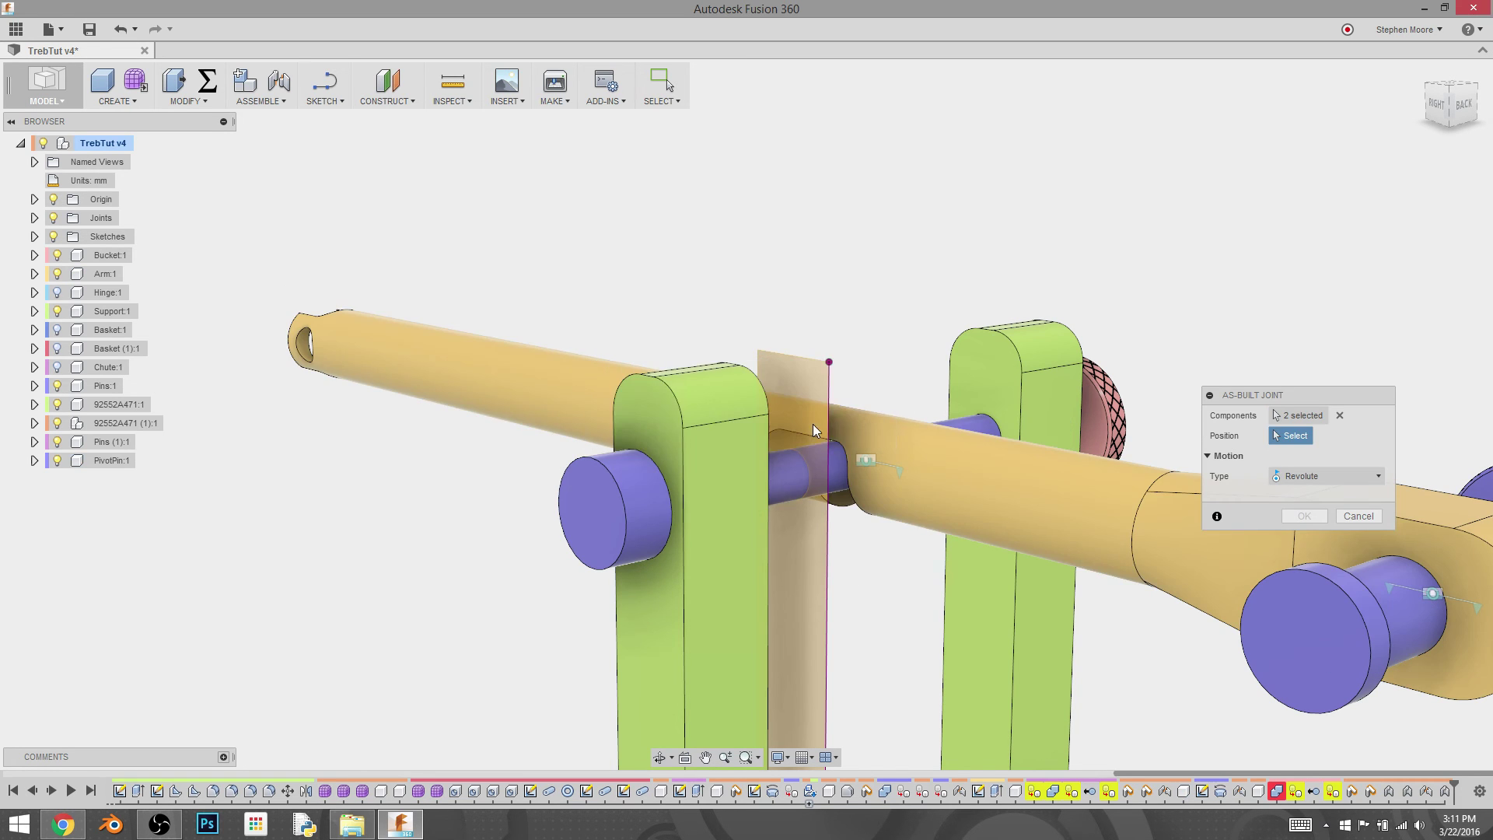
click(863, 463)
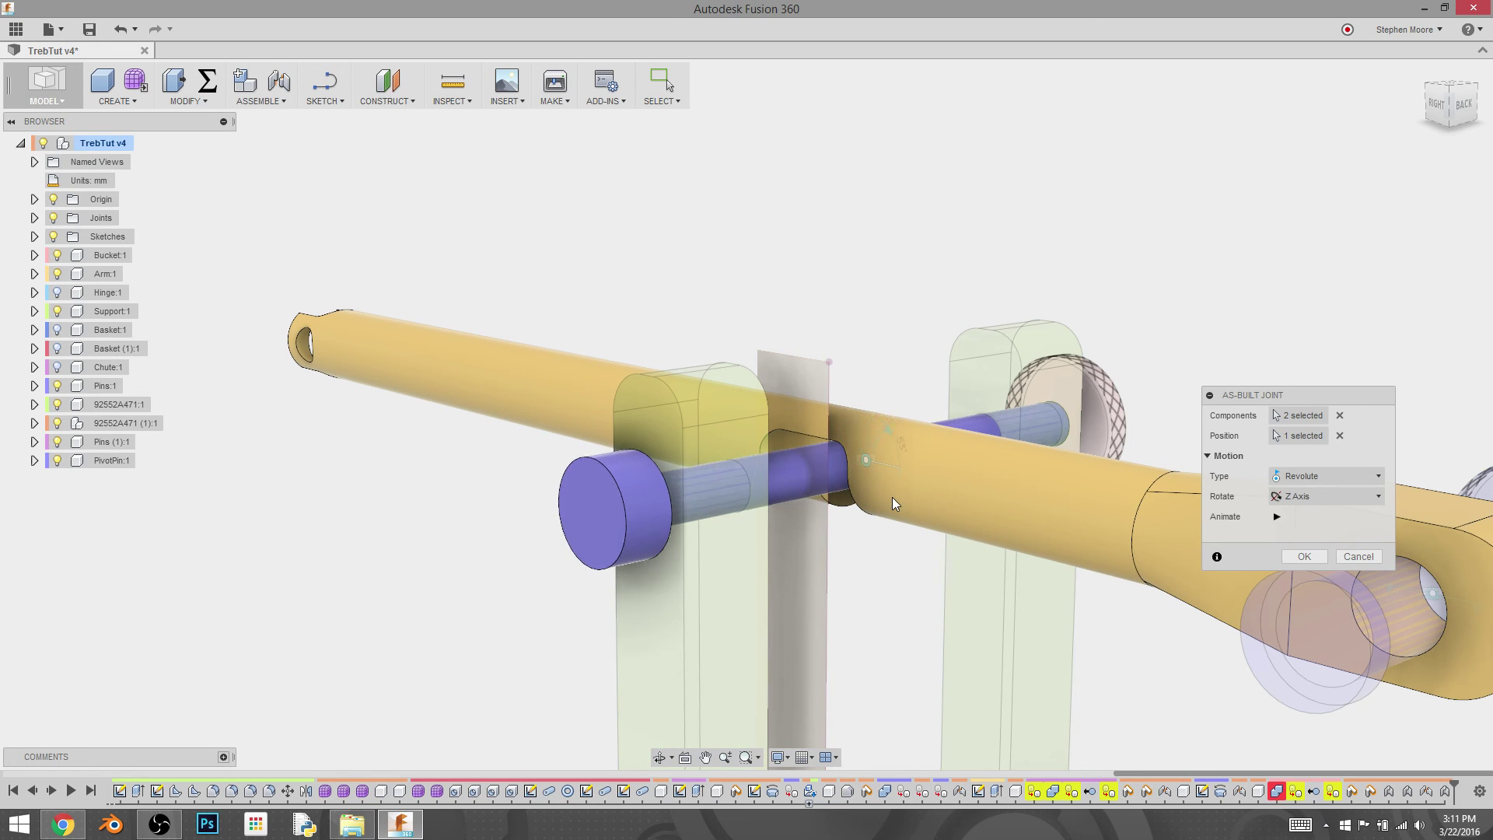
click(1304, 556)
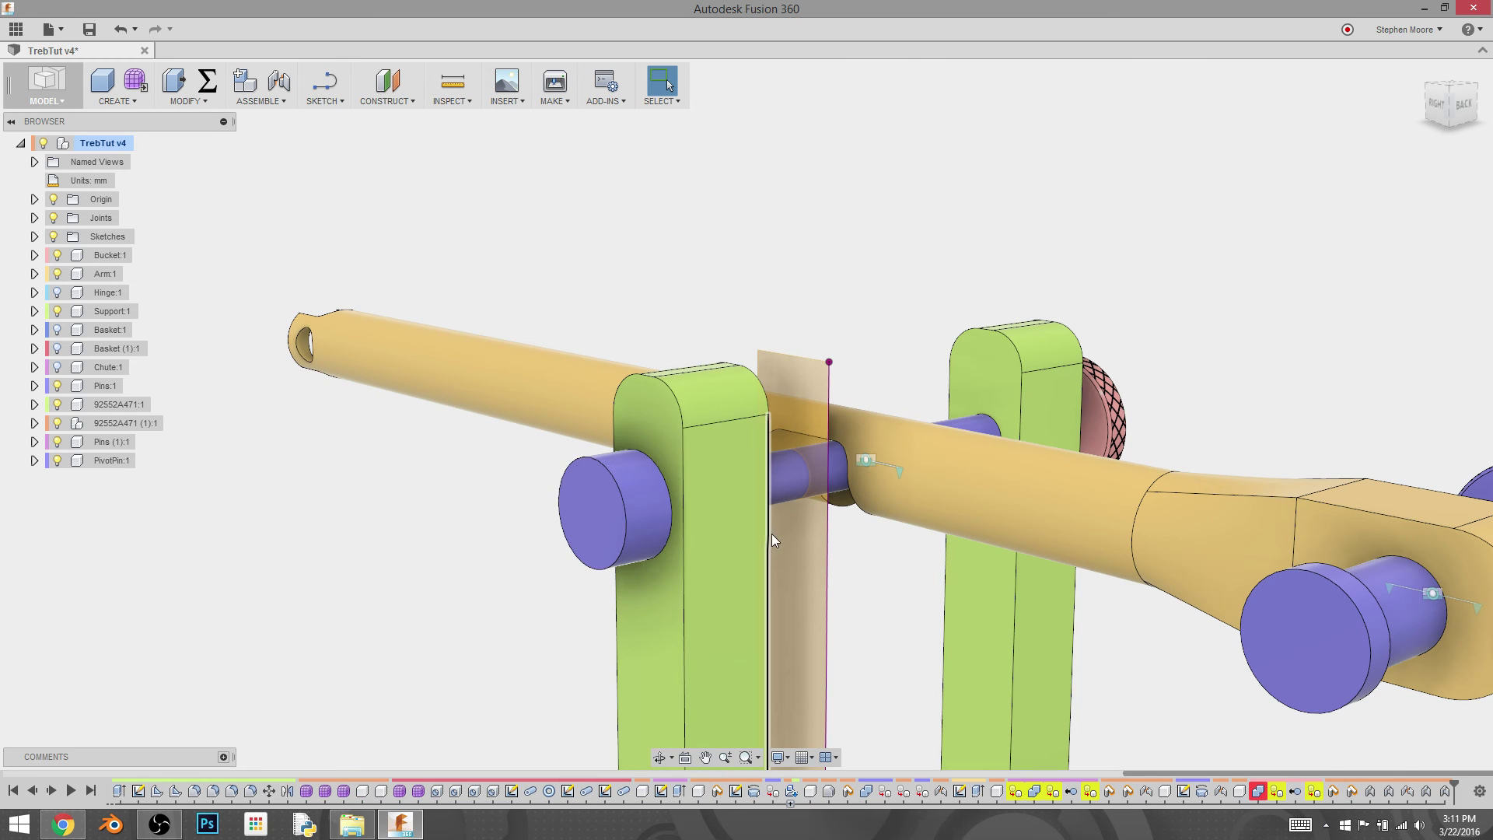
Make Hinge:1 visible from a flat side view, then return to a perspective view of the trebuchet
shift+middle_drag(771, 534, 921, 480)
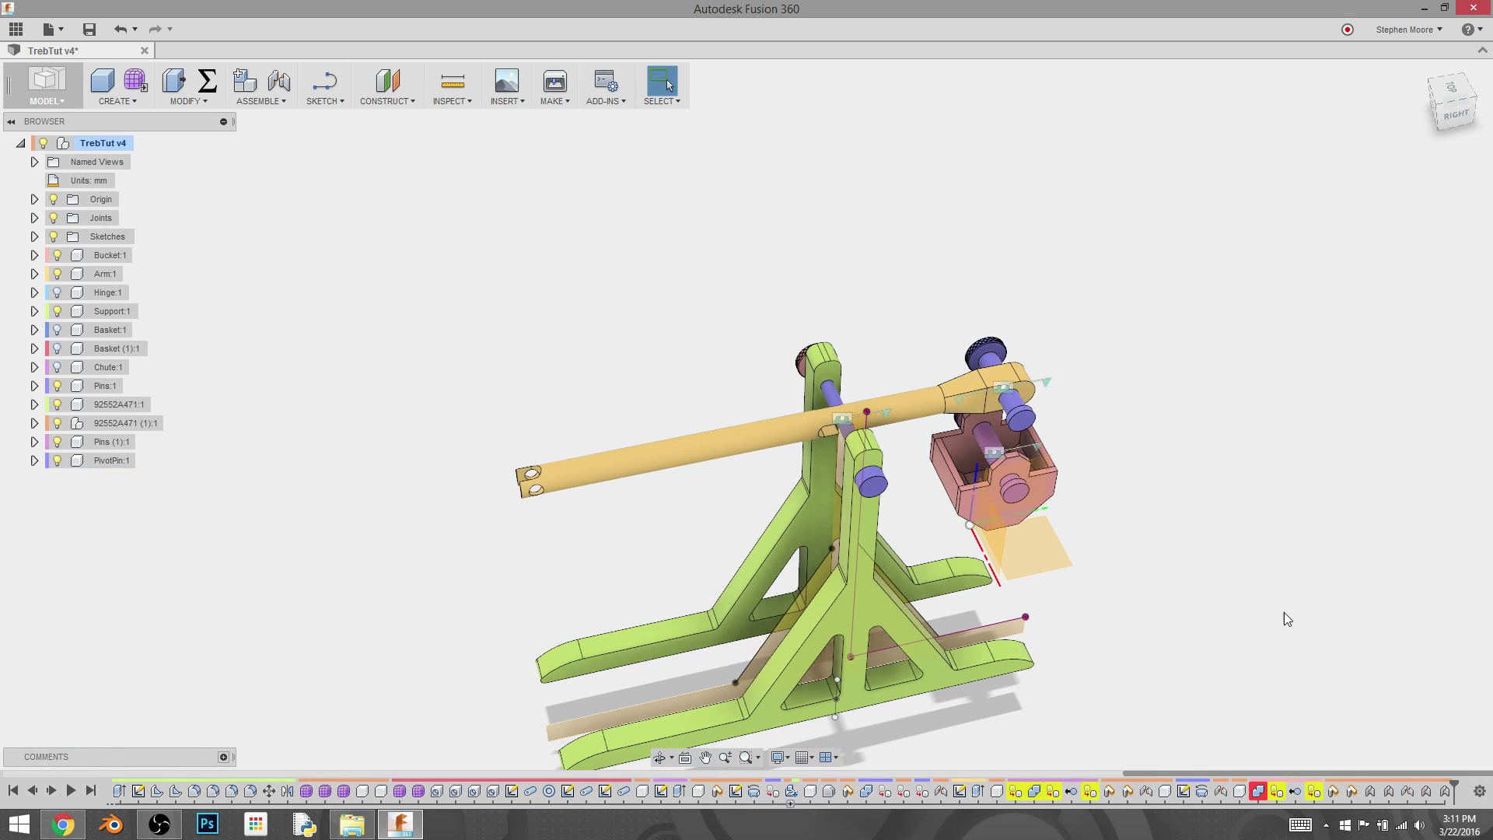
shift+middle_drag(1271, 591, 1192, 429)
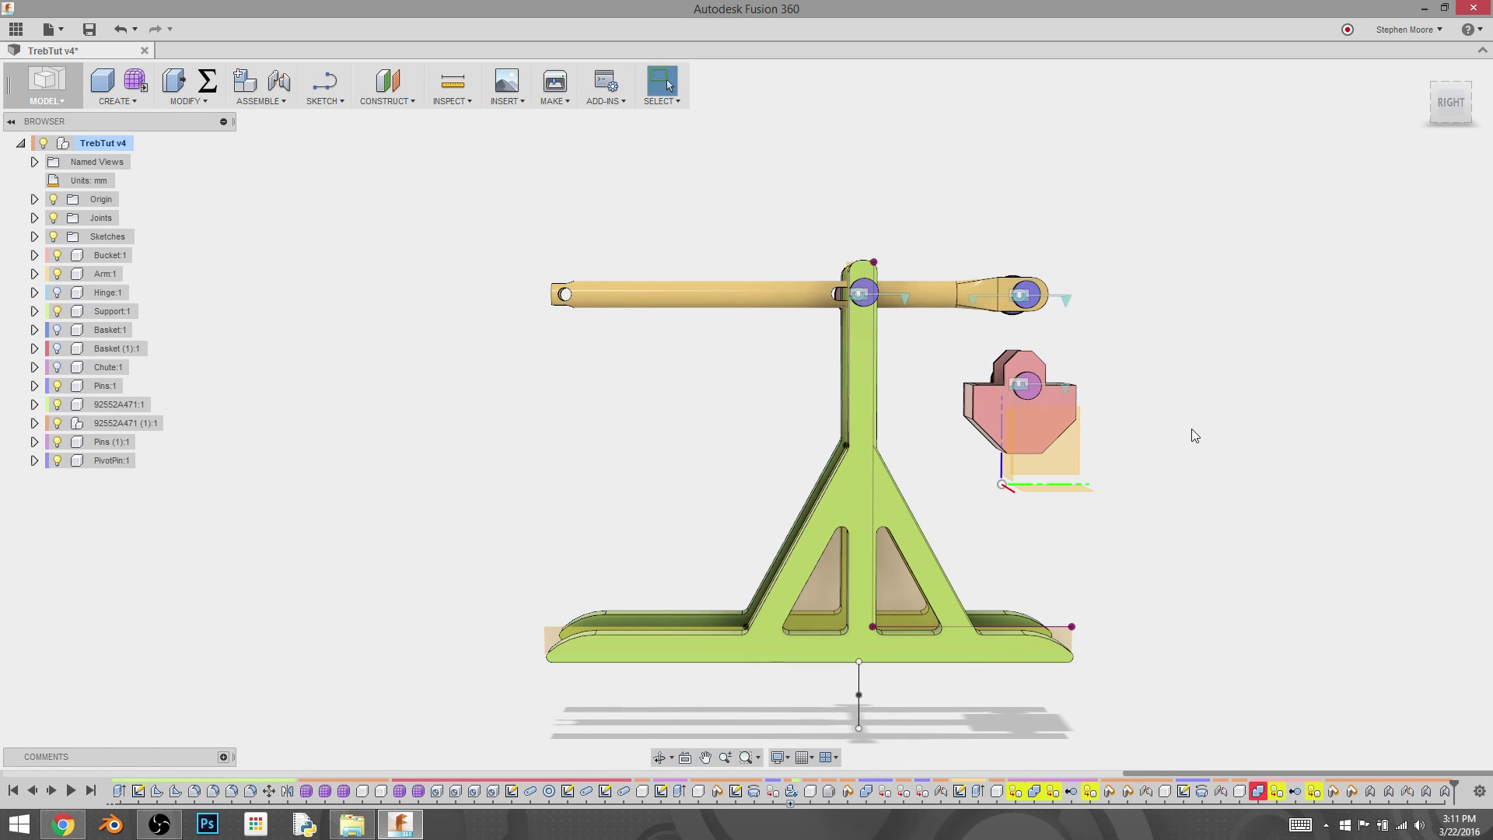
click(57, 292)
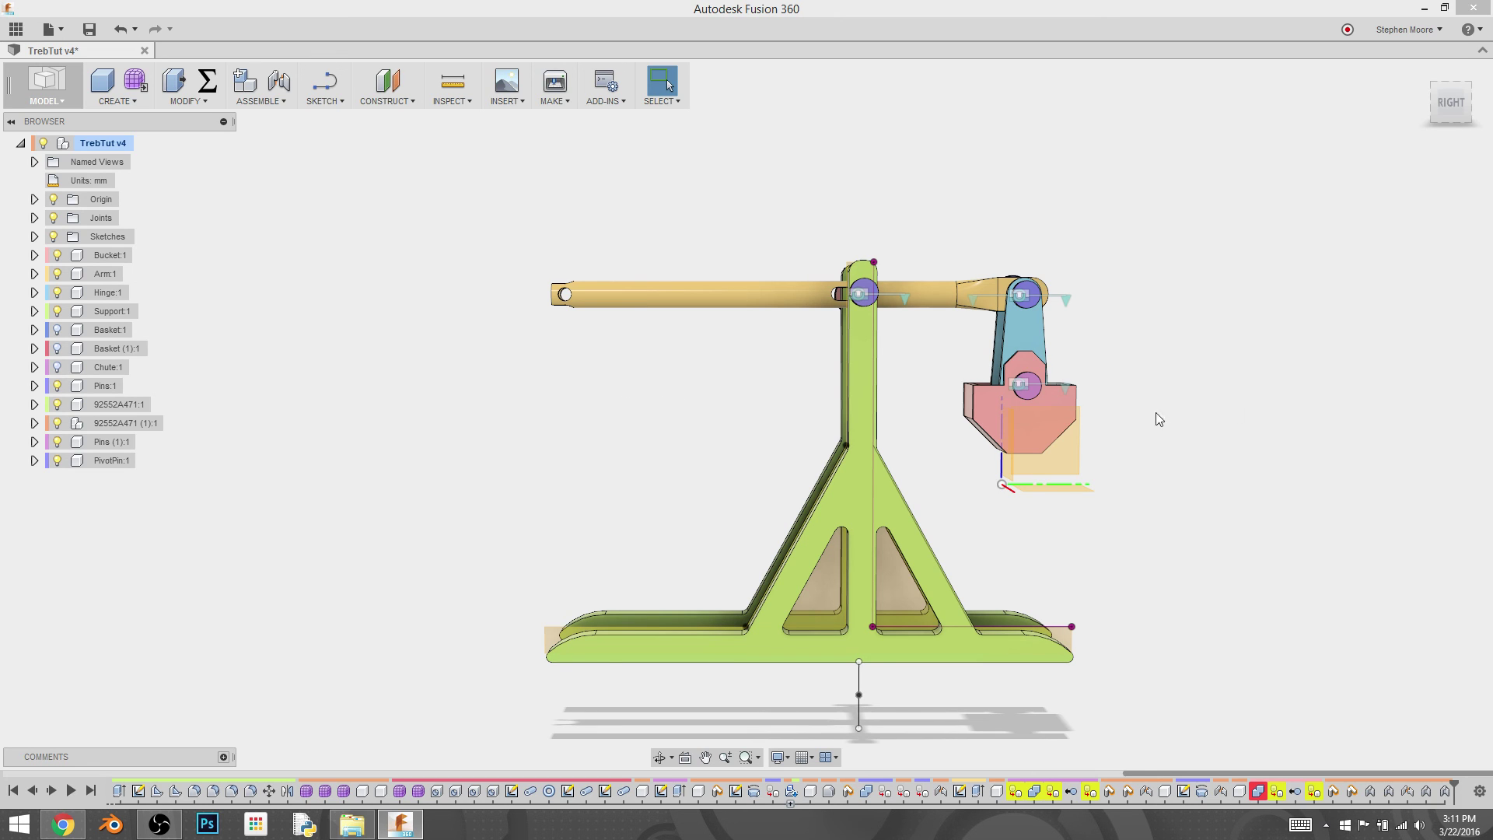
shift+middle_drag(1244, 345, 980, 474)
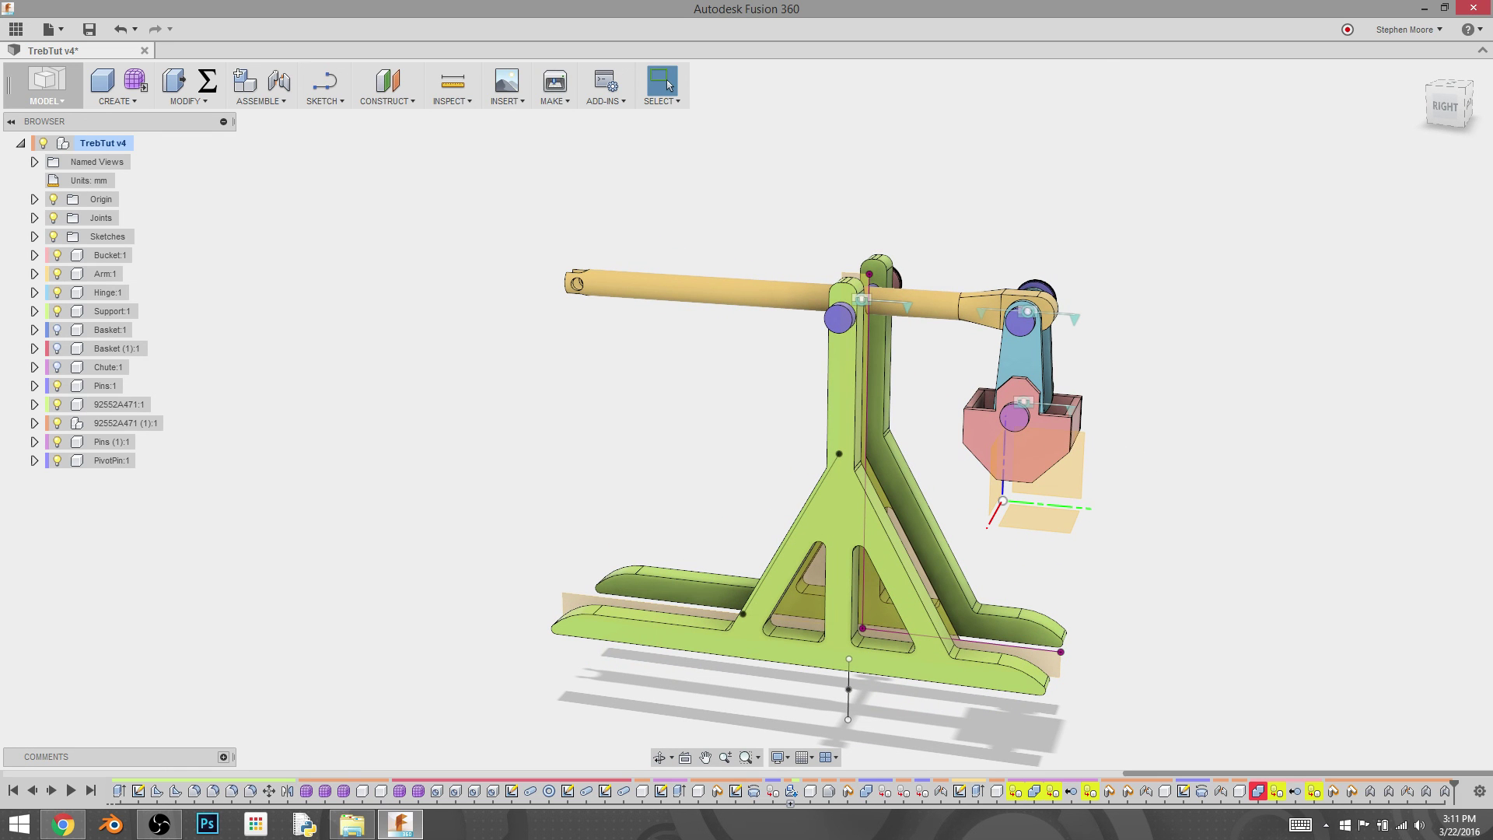